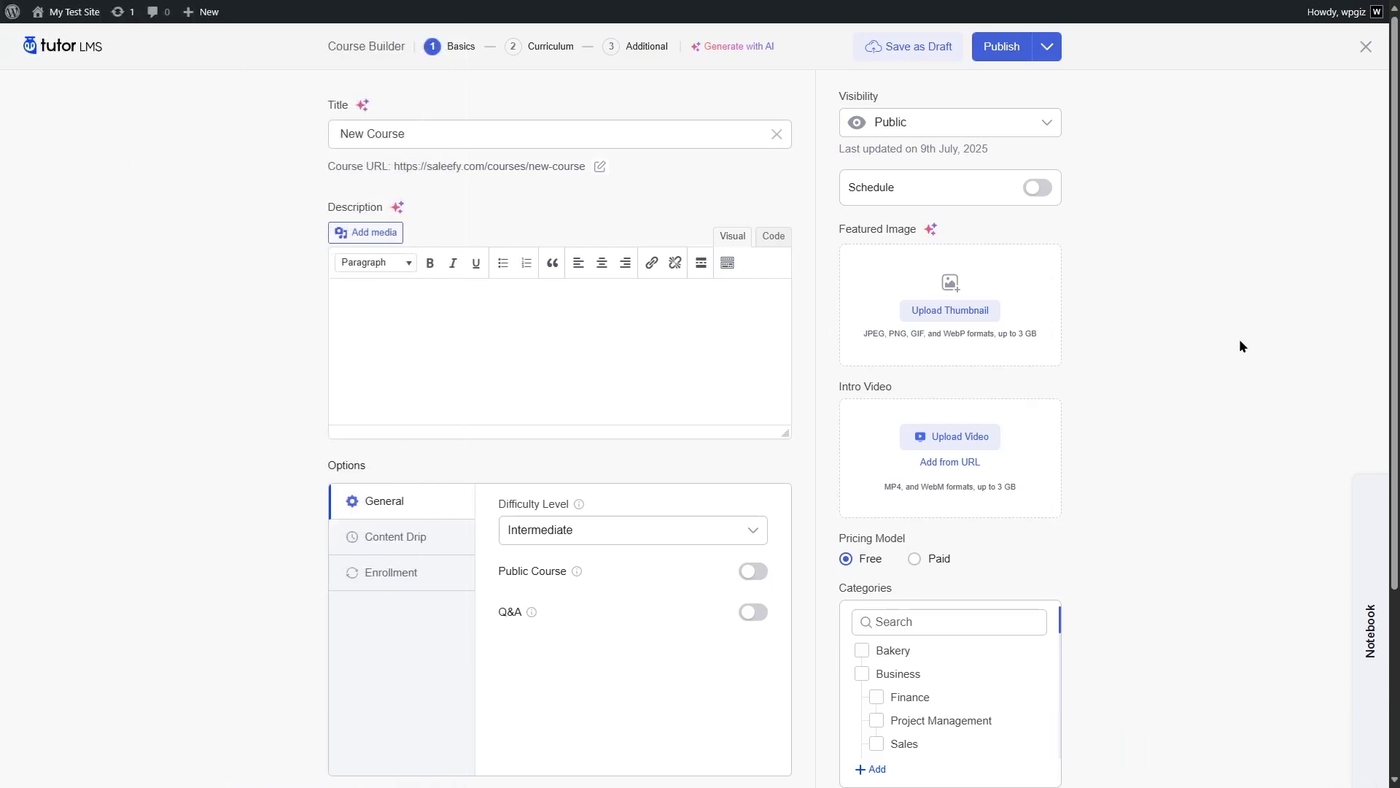
# Step: Check the visibility choices for the new course in the Basics section, leaving it Public
pyautogui.click(885, 119)
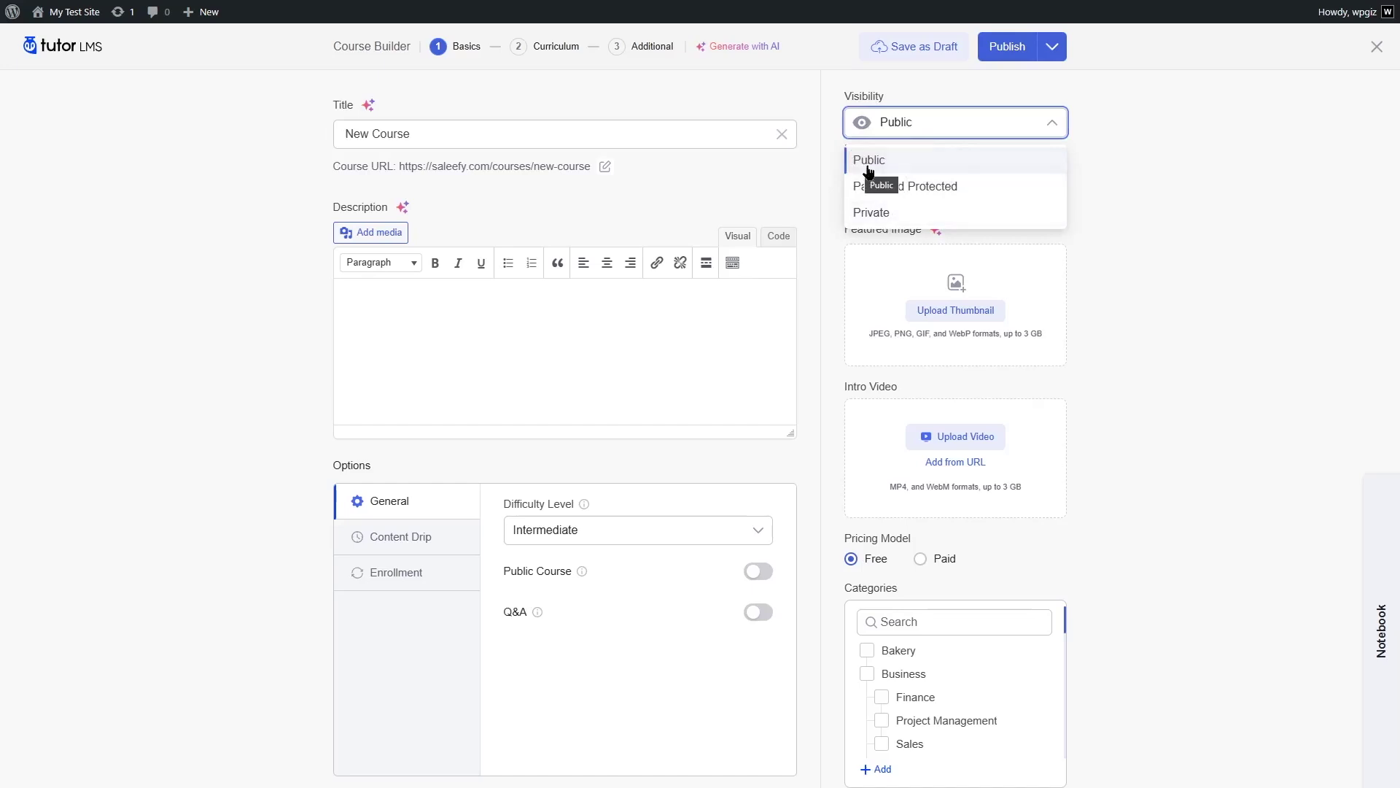
pyautogui.click(1094, 240)
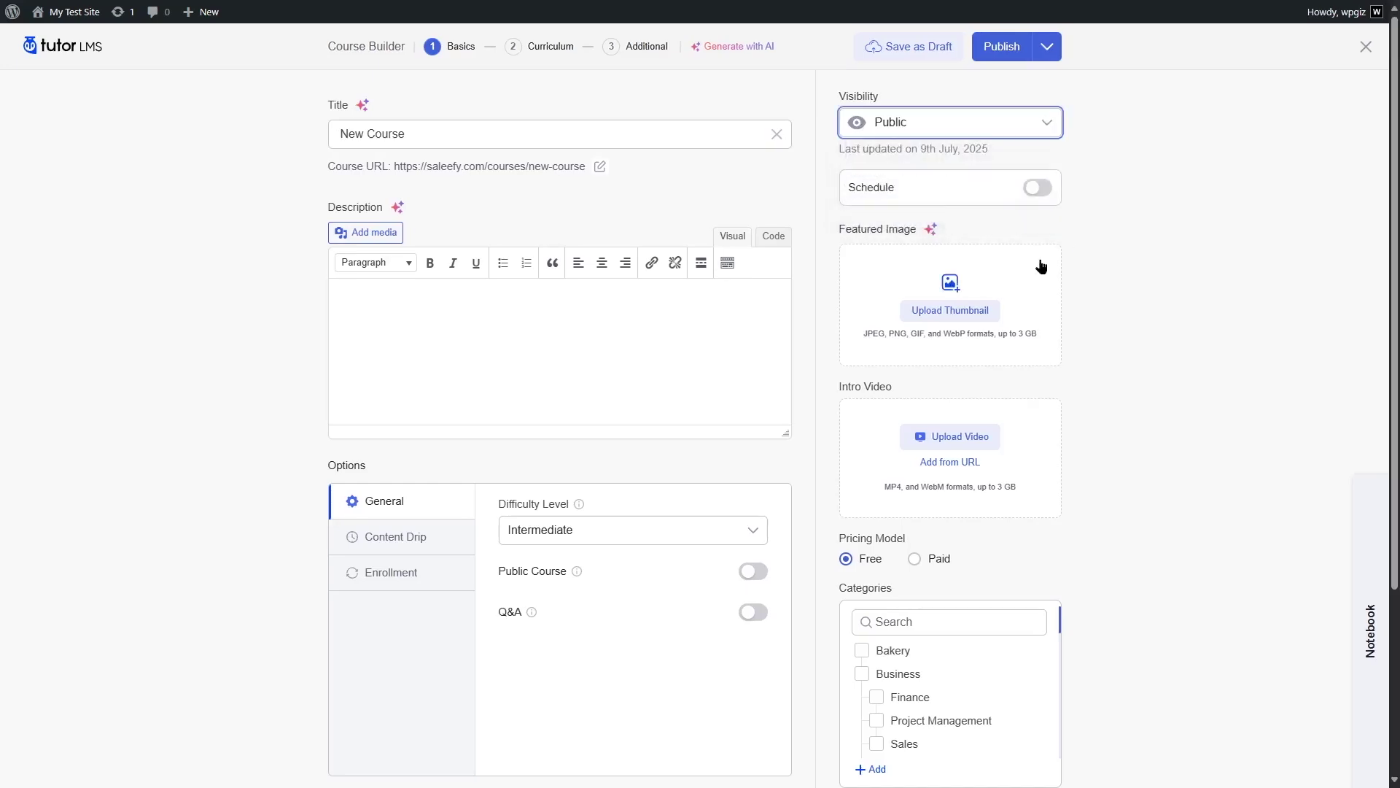
pyautogui.click(465, 117)
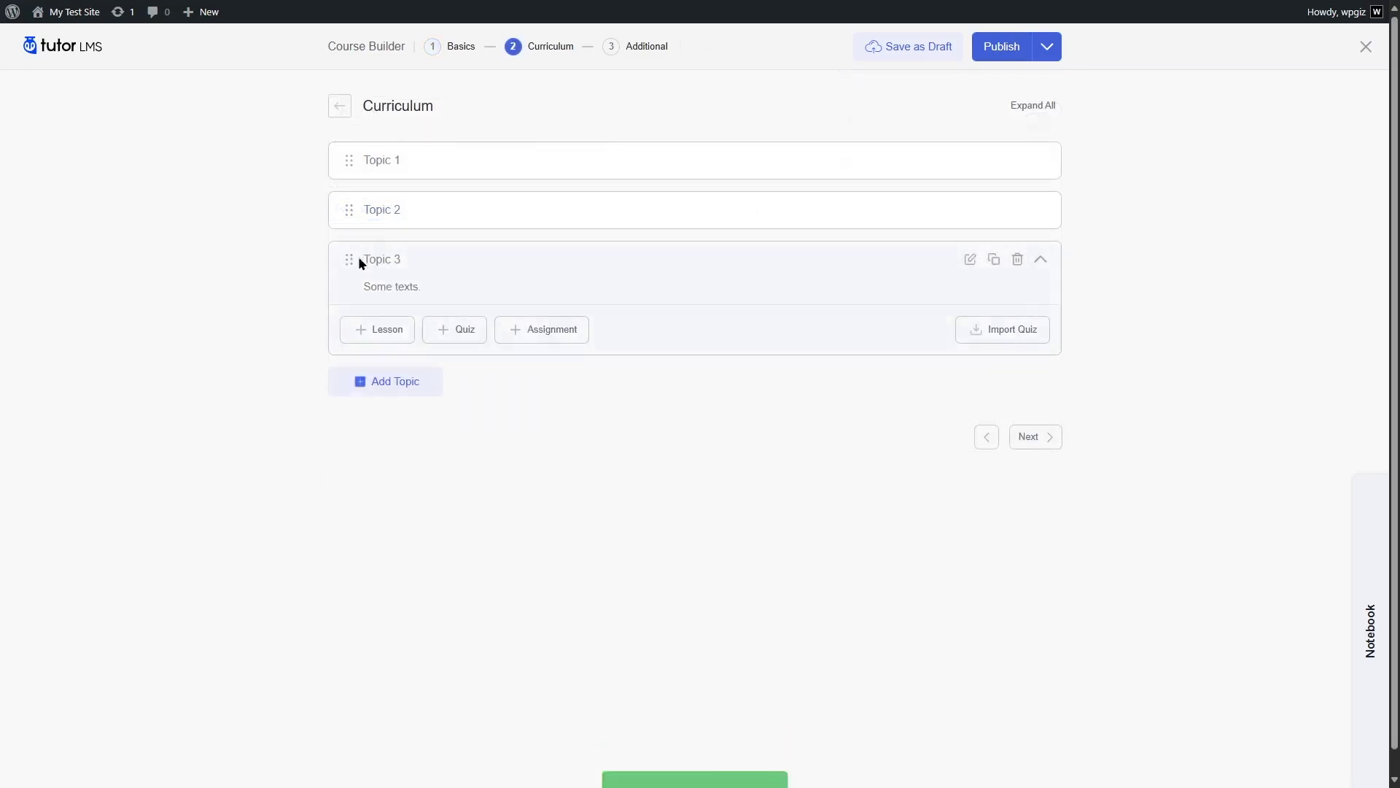
# Step: Reorder the curriculum by moving Topic 3 up the list and shifting the first topic down
pyautogui.moveTo(348, 256); pyautogui.dragTo(347, 212)
pyautogui.moveTo(347, 160); pyautogui.dragTo(347, 327)
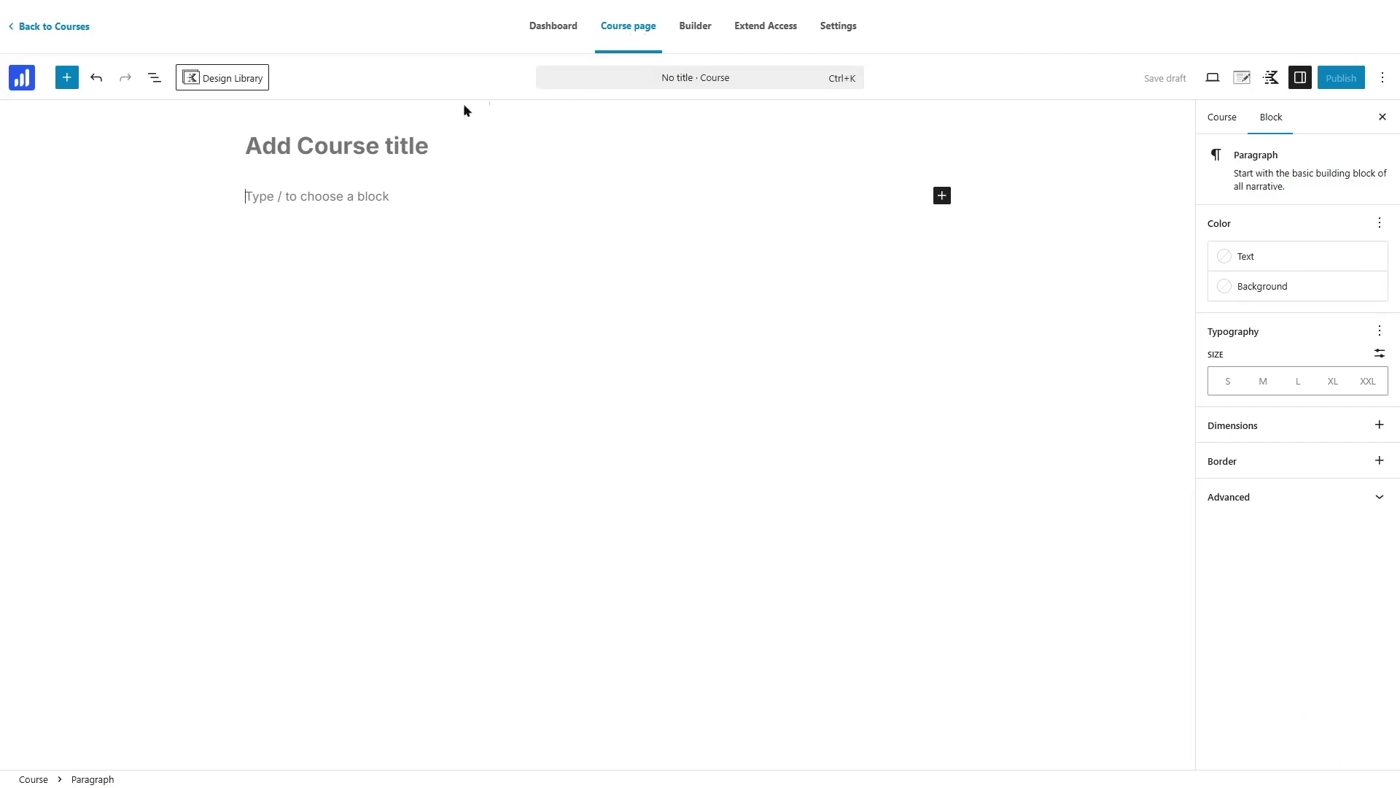
# Step: In the LearnDash course, move the COURSE INTRODUCTION section heading down the lesson list and expand a lesson
pyautogui.click(251, 144)
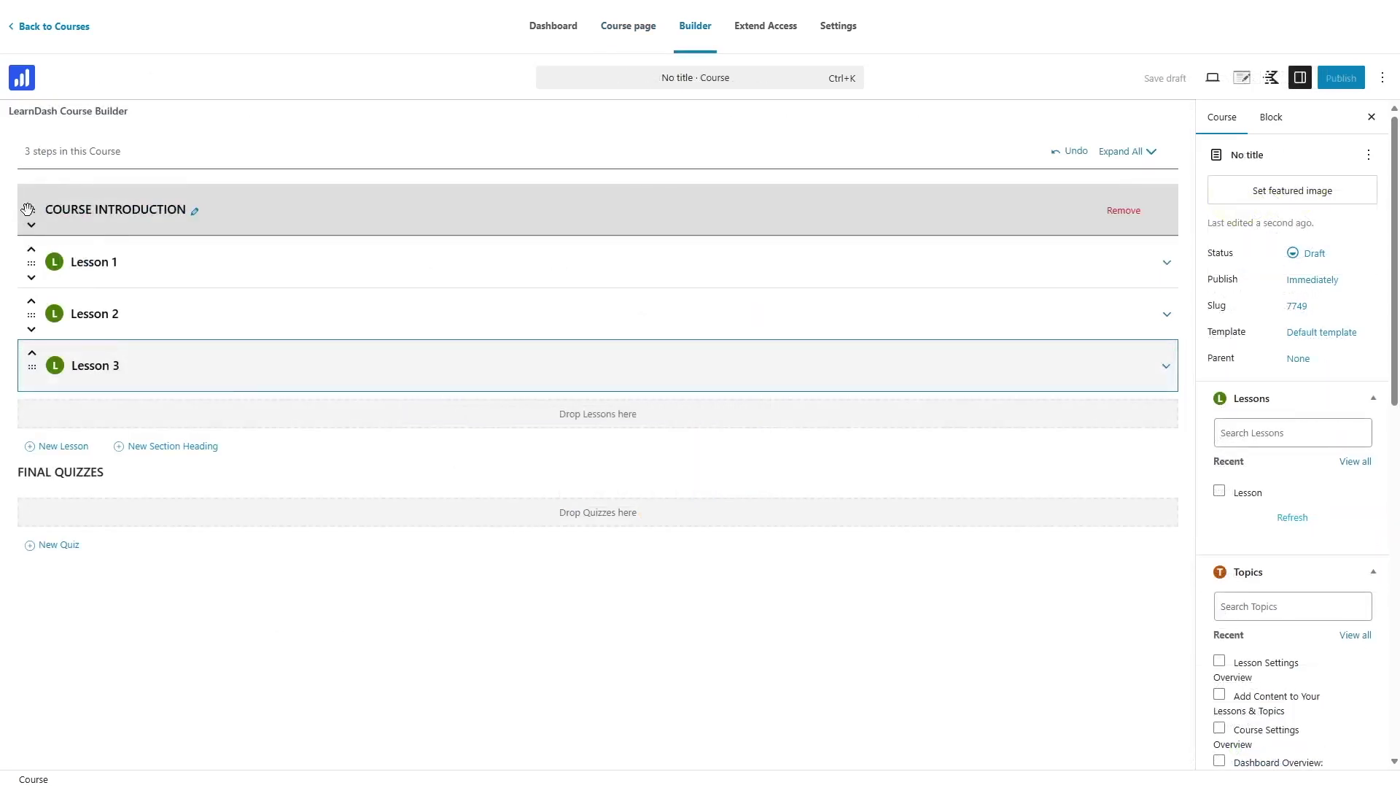
pyautogui.moveTo(27, 210); pyautogui.dragTo(259, 392)
pyautogui.click(1167, 264)
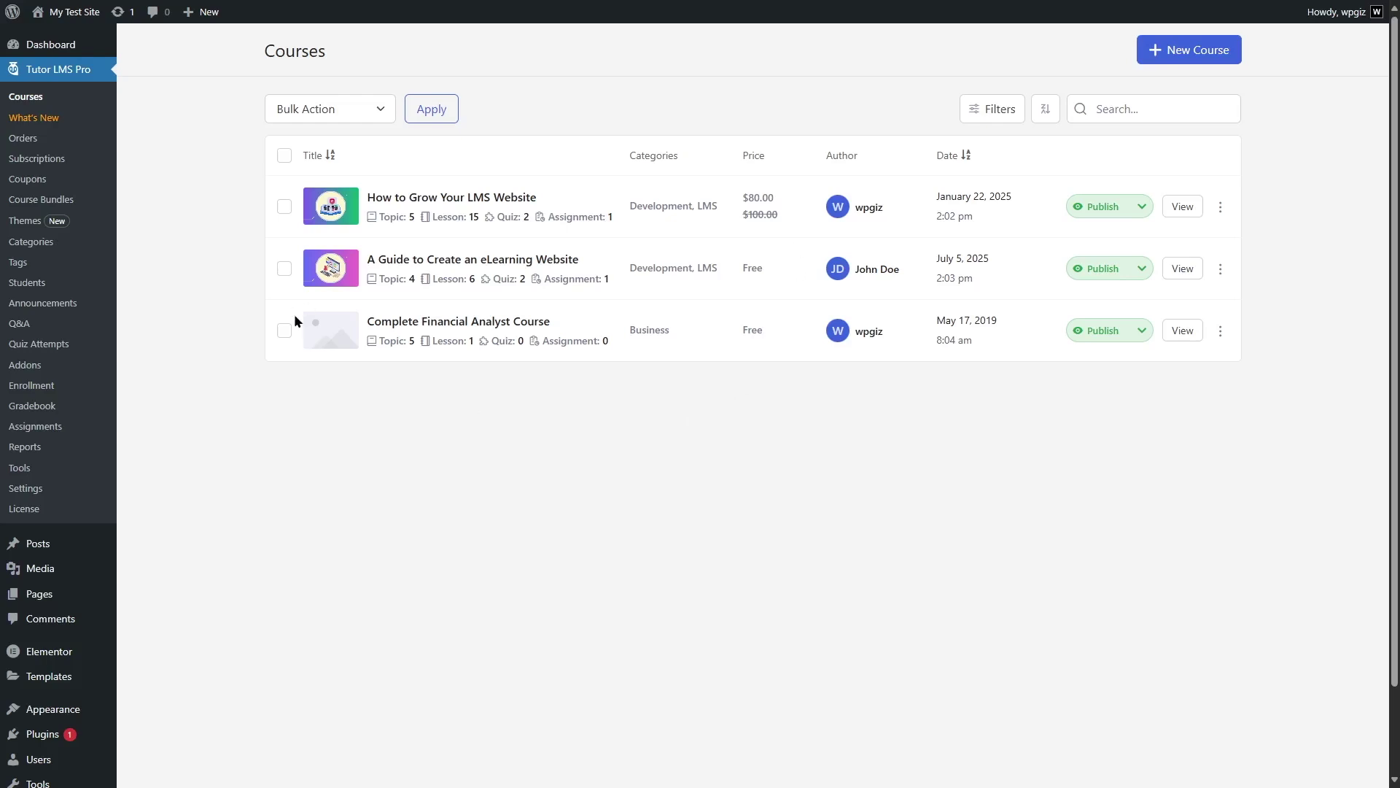
# Step: Start a new course in Tutor LMS and review its visibility, media, pricing, category, tag and author settings
pyautogui.click(1186, 61)
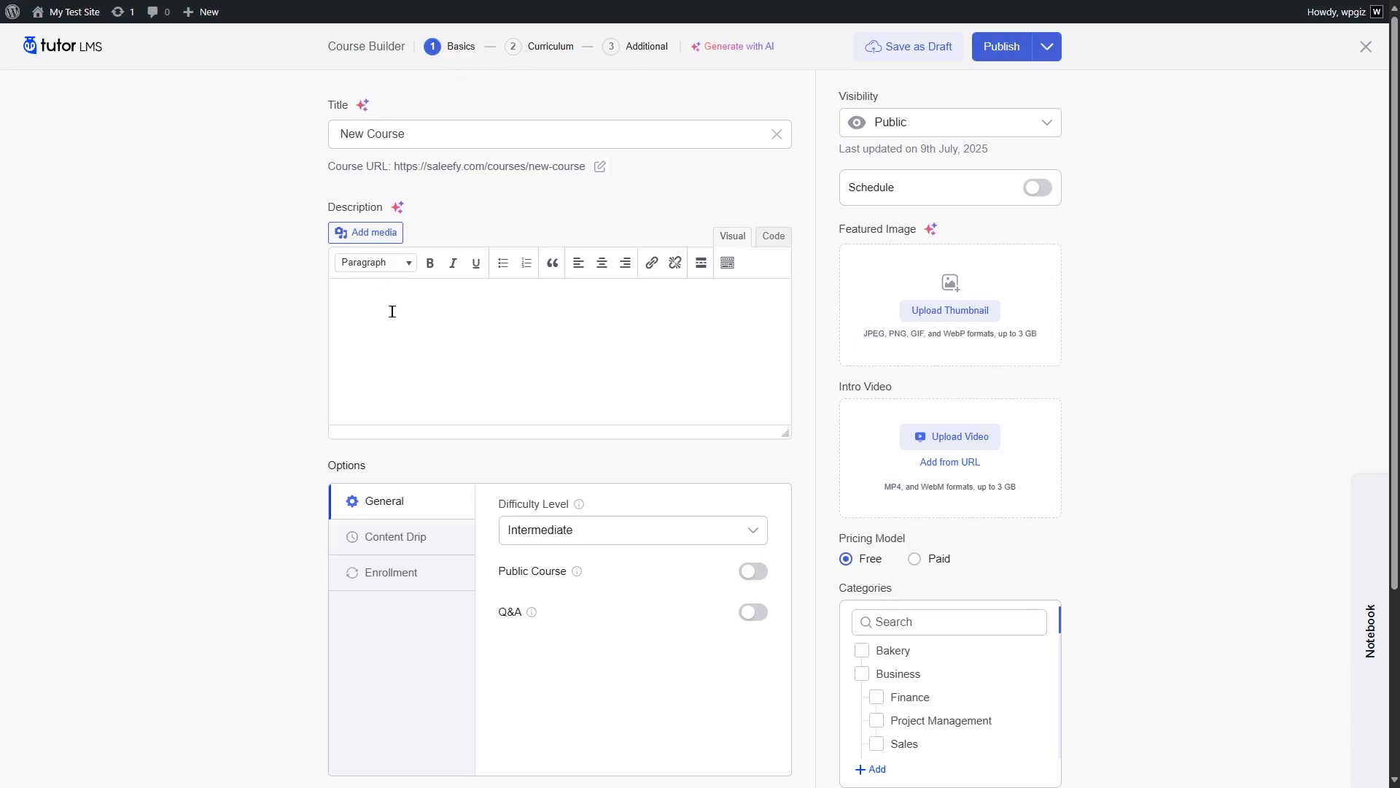
pyautogui.click(886, 117)
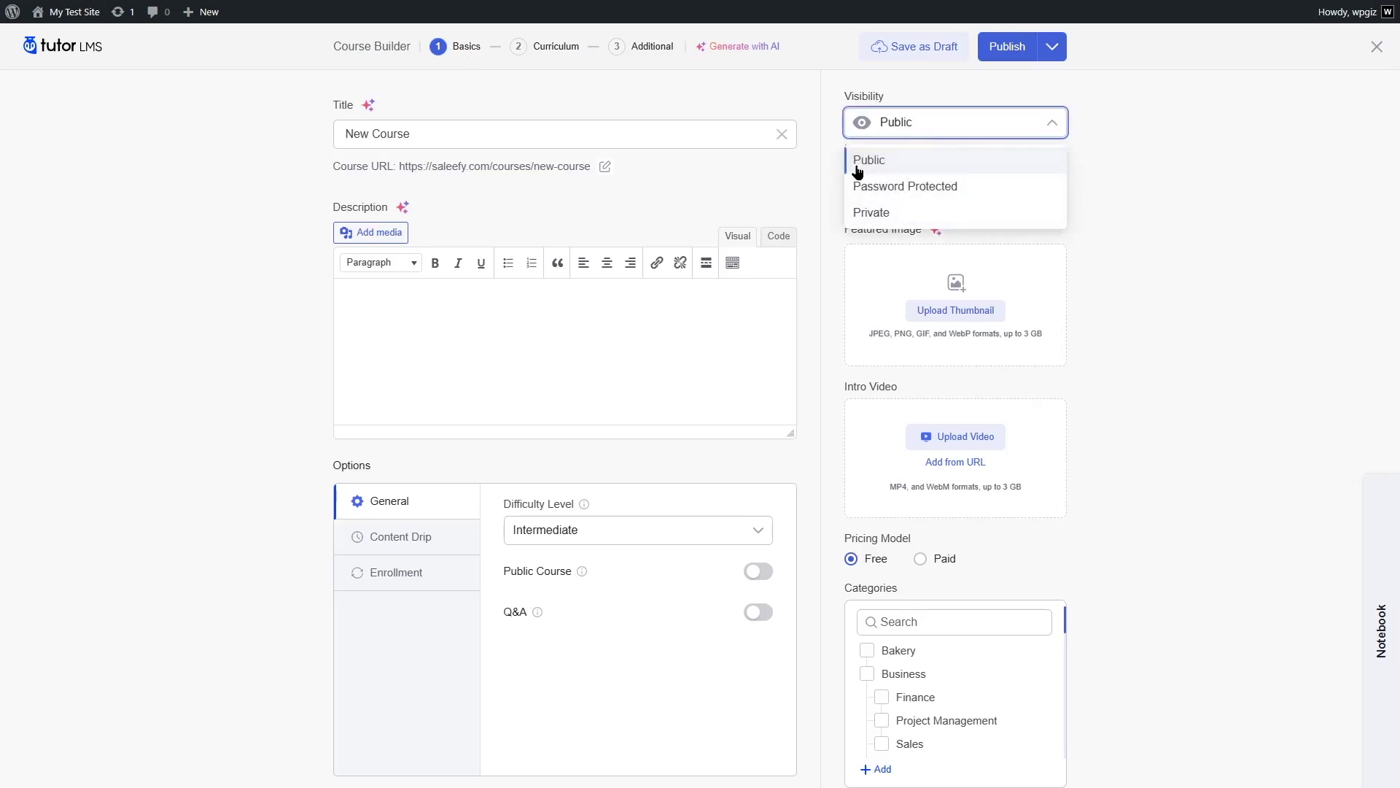
pyautogui.click(1091, 240)
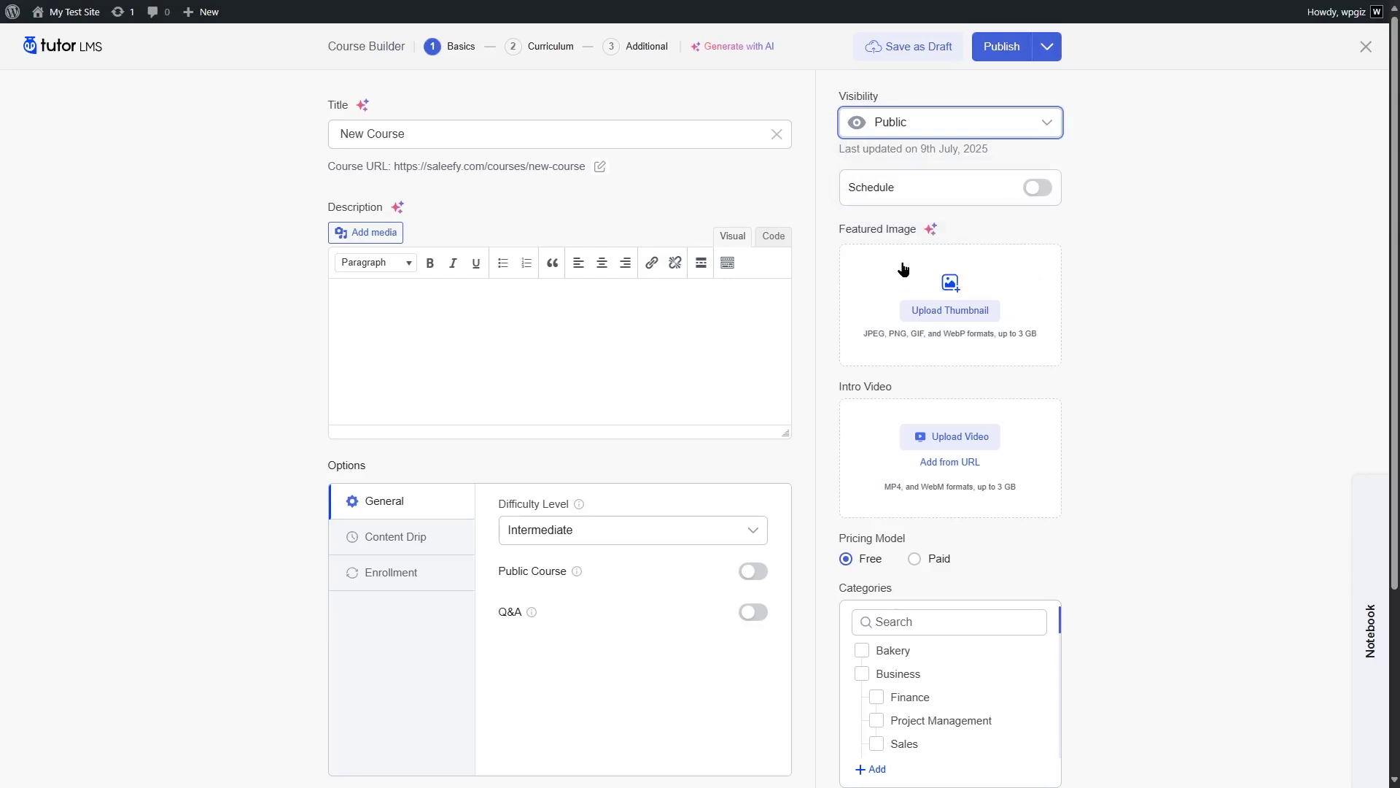
pyautogui.scroll(-2, 970, 429)
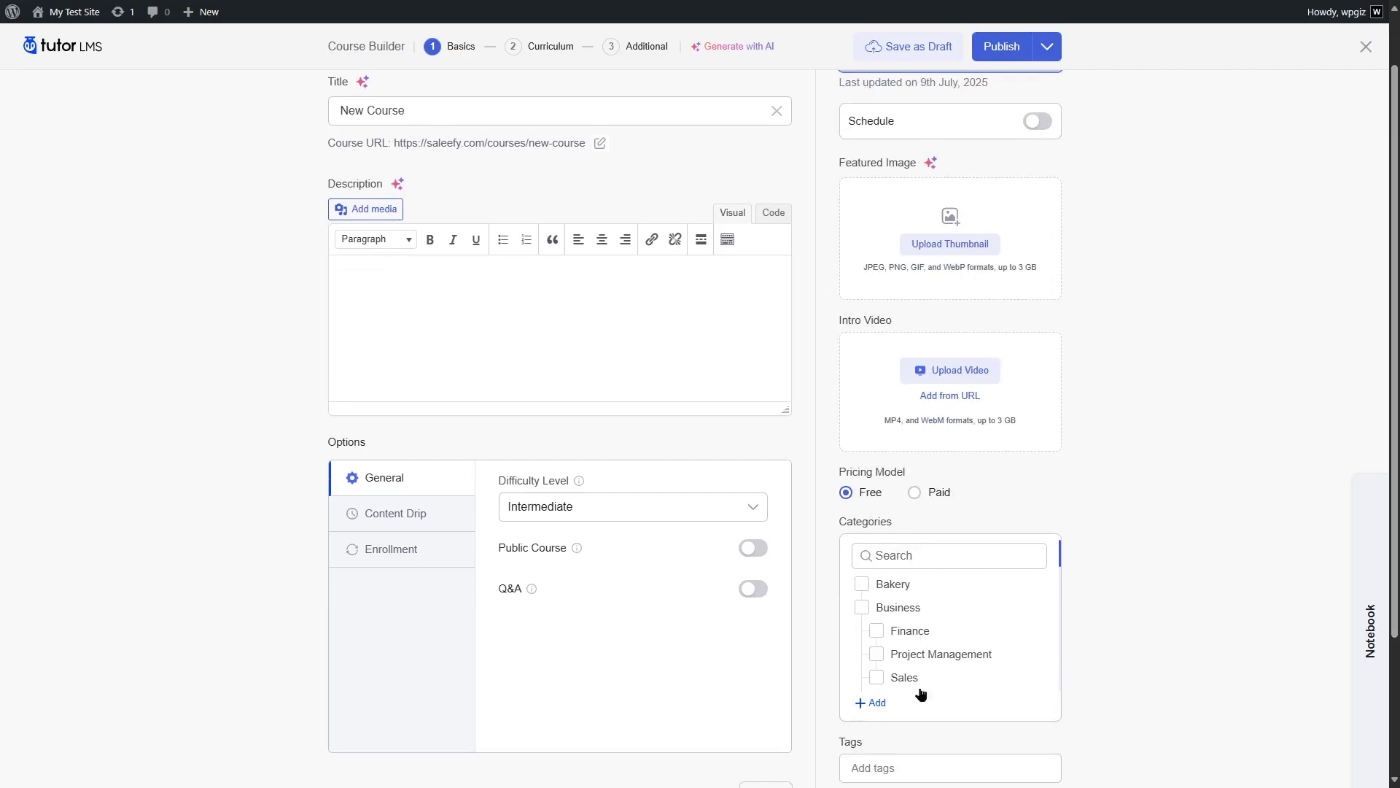
pyautogui.scroll(-3, 946, 760)
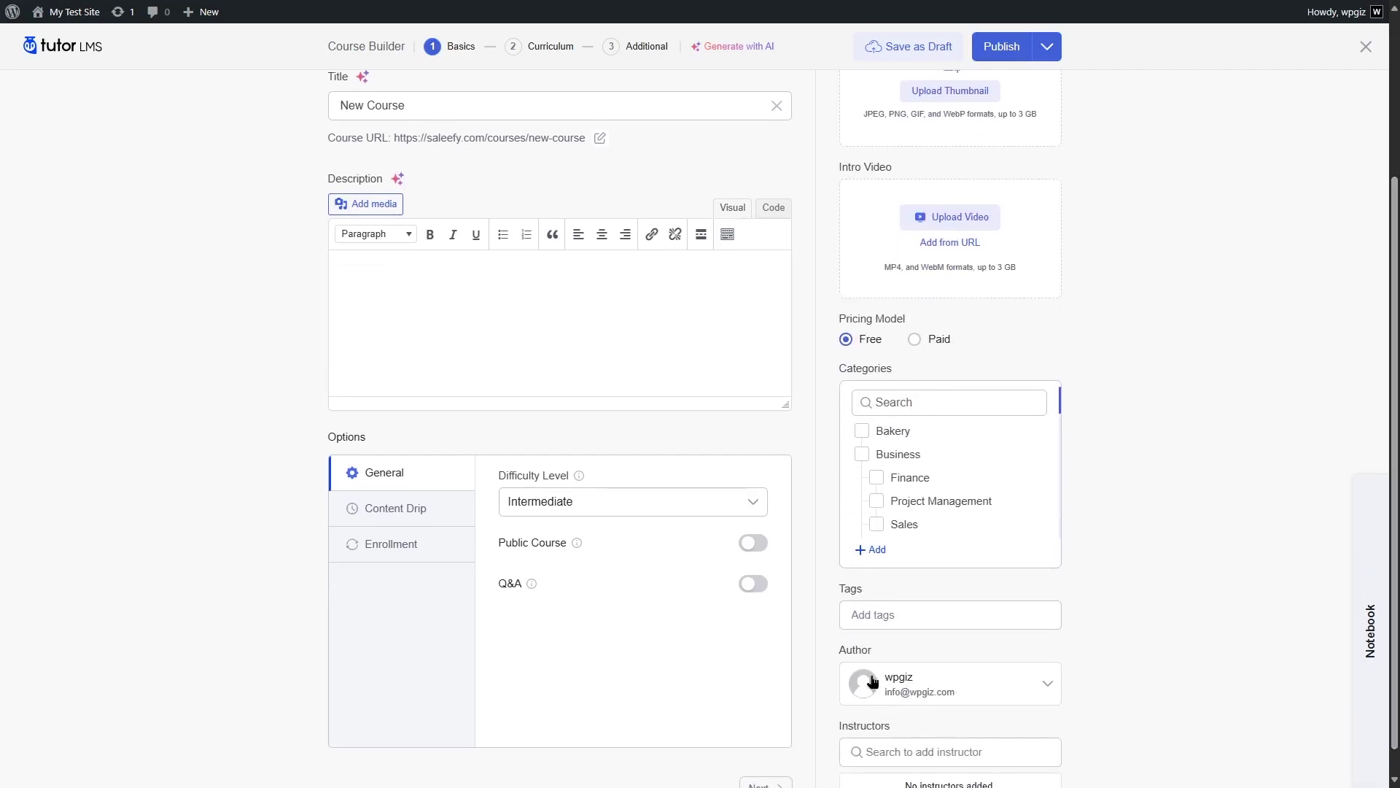
pyautogui.scroll(-1, 924, 751)
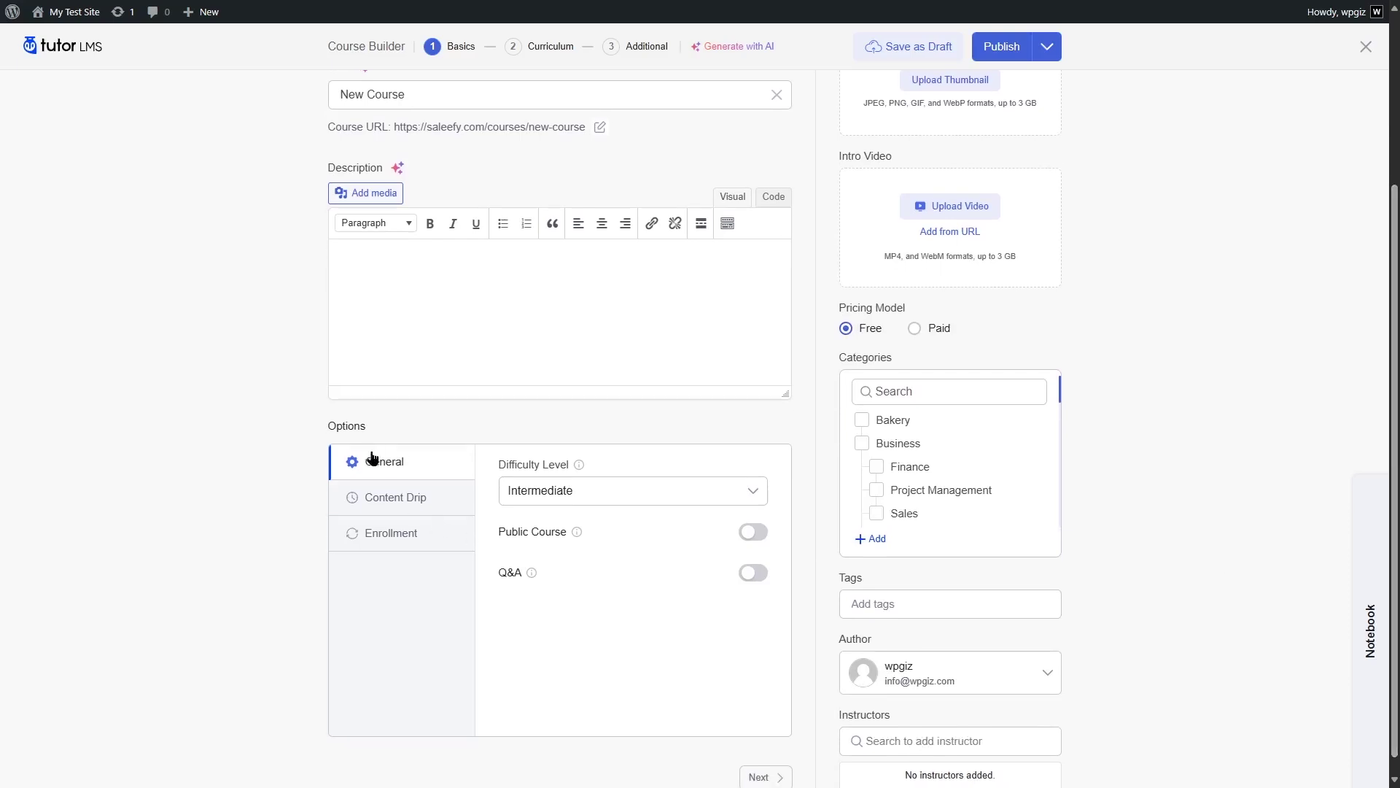
# Step: Review the course's difficulty level choices and its enrollment options, returning to the General options
pyautogui.click(579, 488)
pyautogui.click(579, 488)
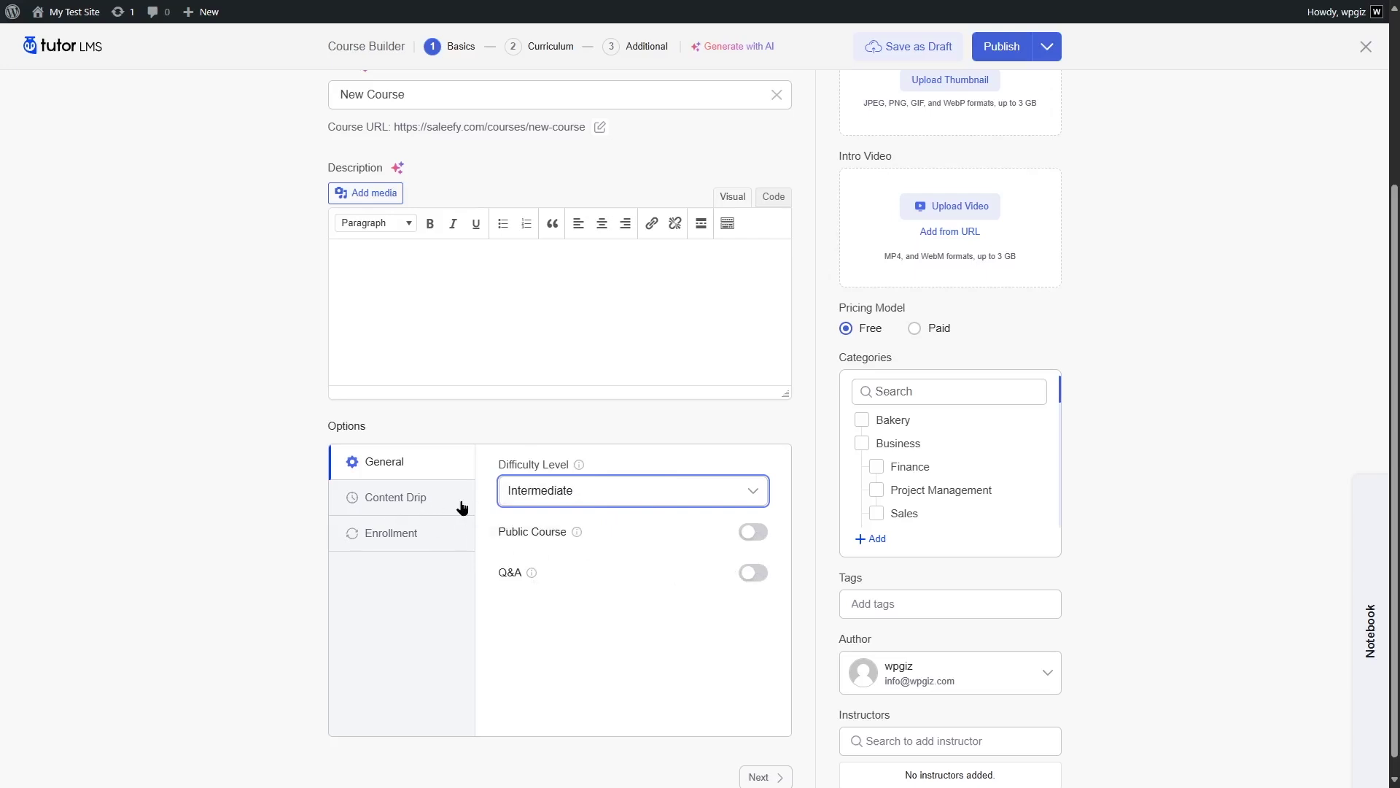
pyautogui.click(418, 534)
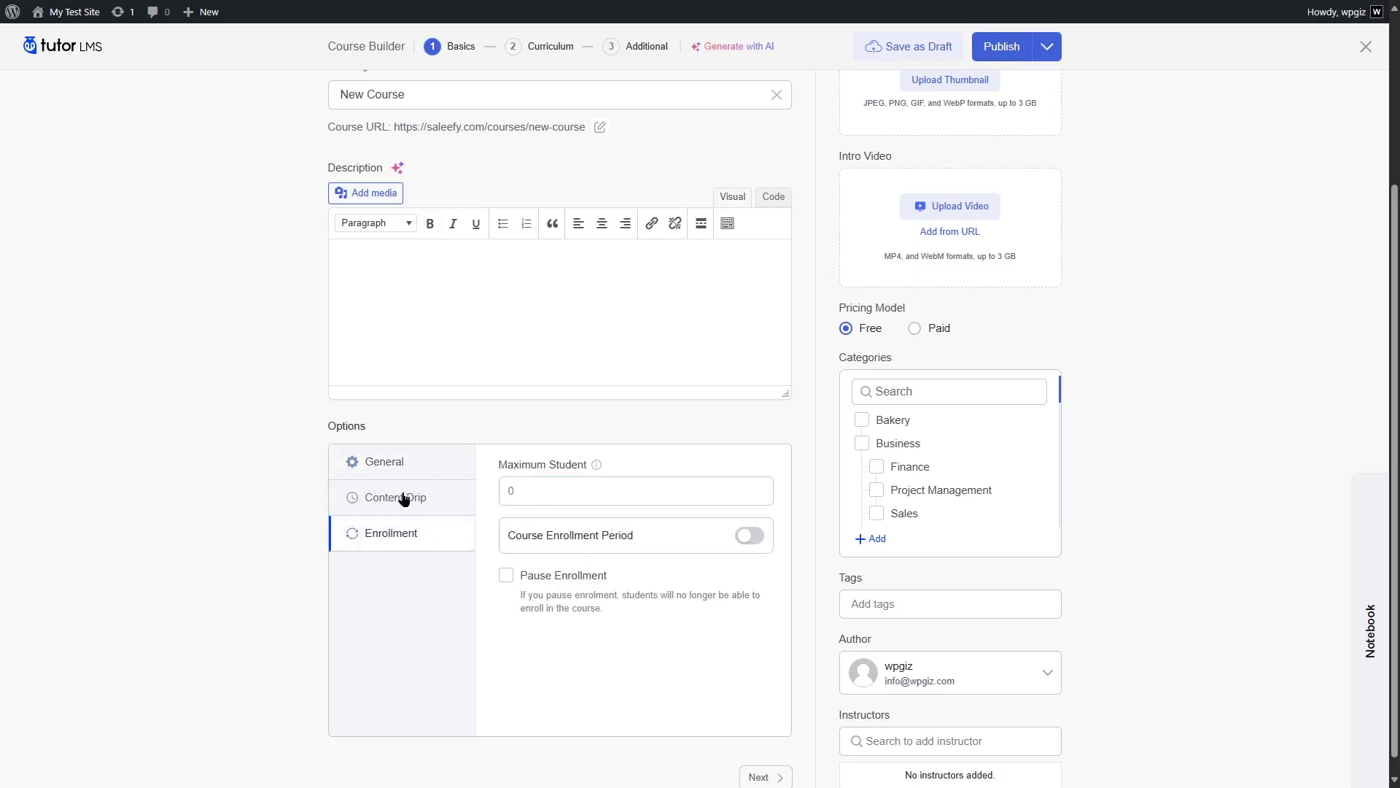
pyautogui.click(387, 463)
pyautogui.scroll(2, 487, 351)
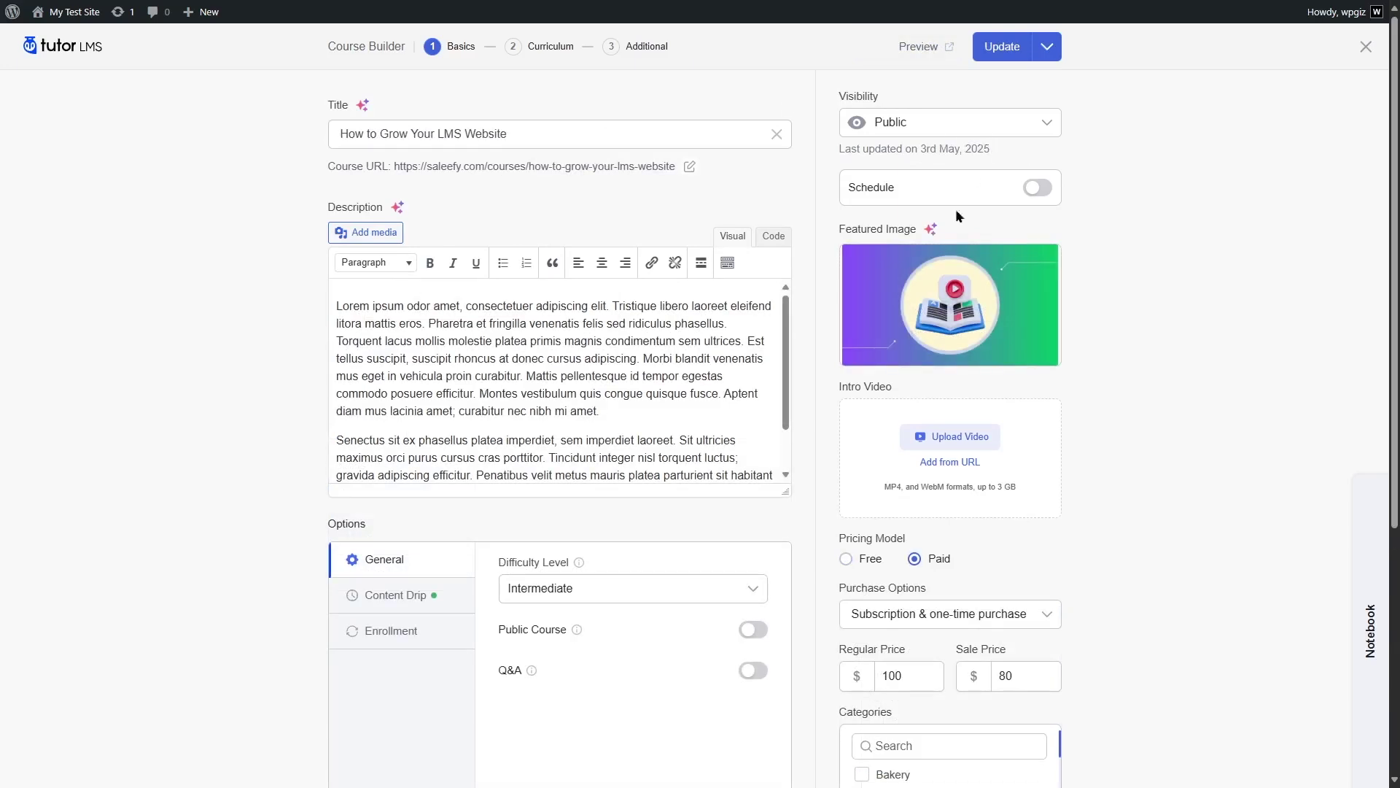
# Step: Examine the basic details of the "How to Grow Your LMS Website" course, including its featured image, pricing and categories
pyautogui.scroll(-6, 955, 208)
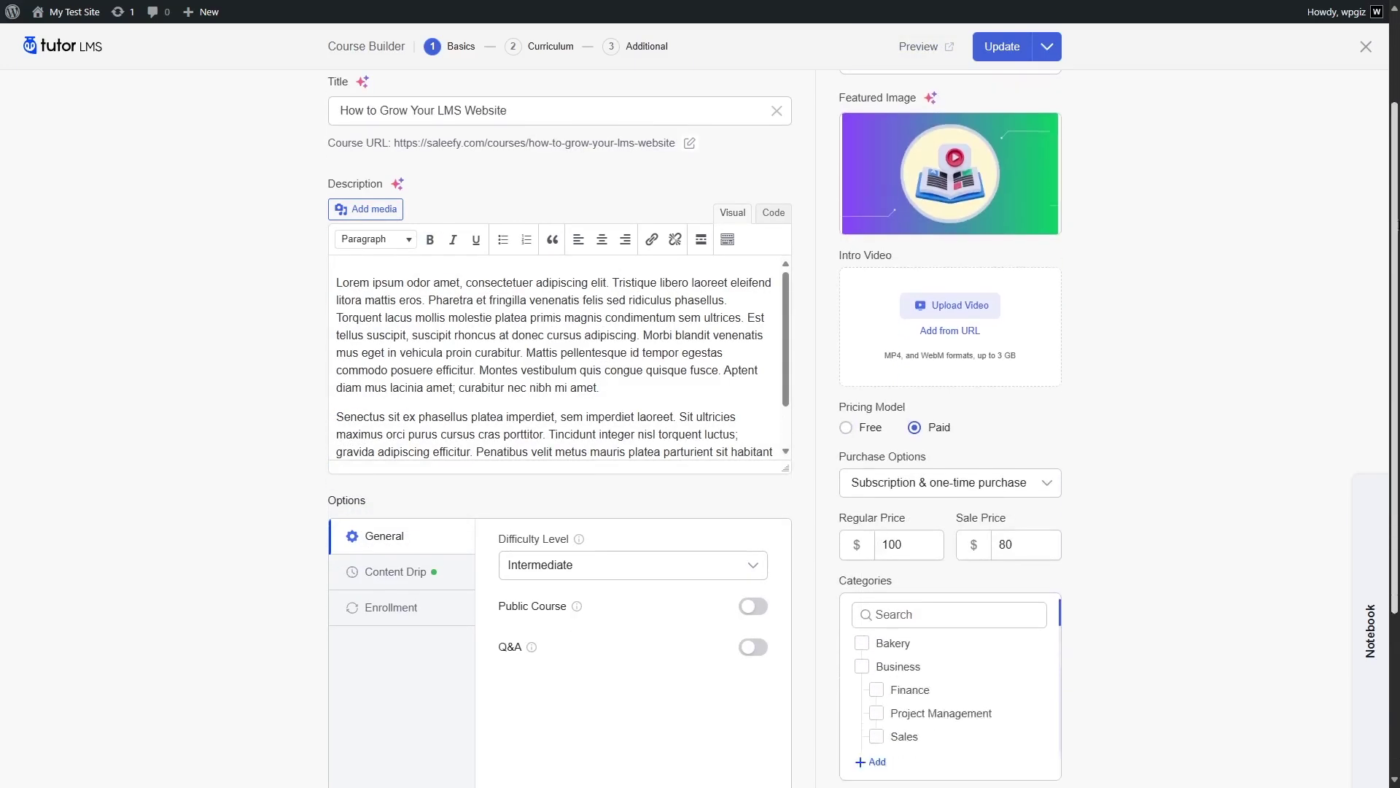
pyautogui.scroll(4, 955, 208)
pyautogui.scroll(3, 956, 209)
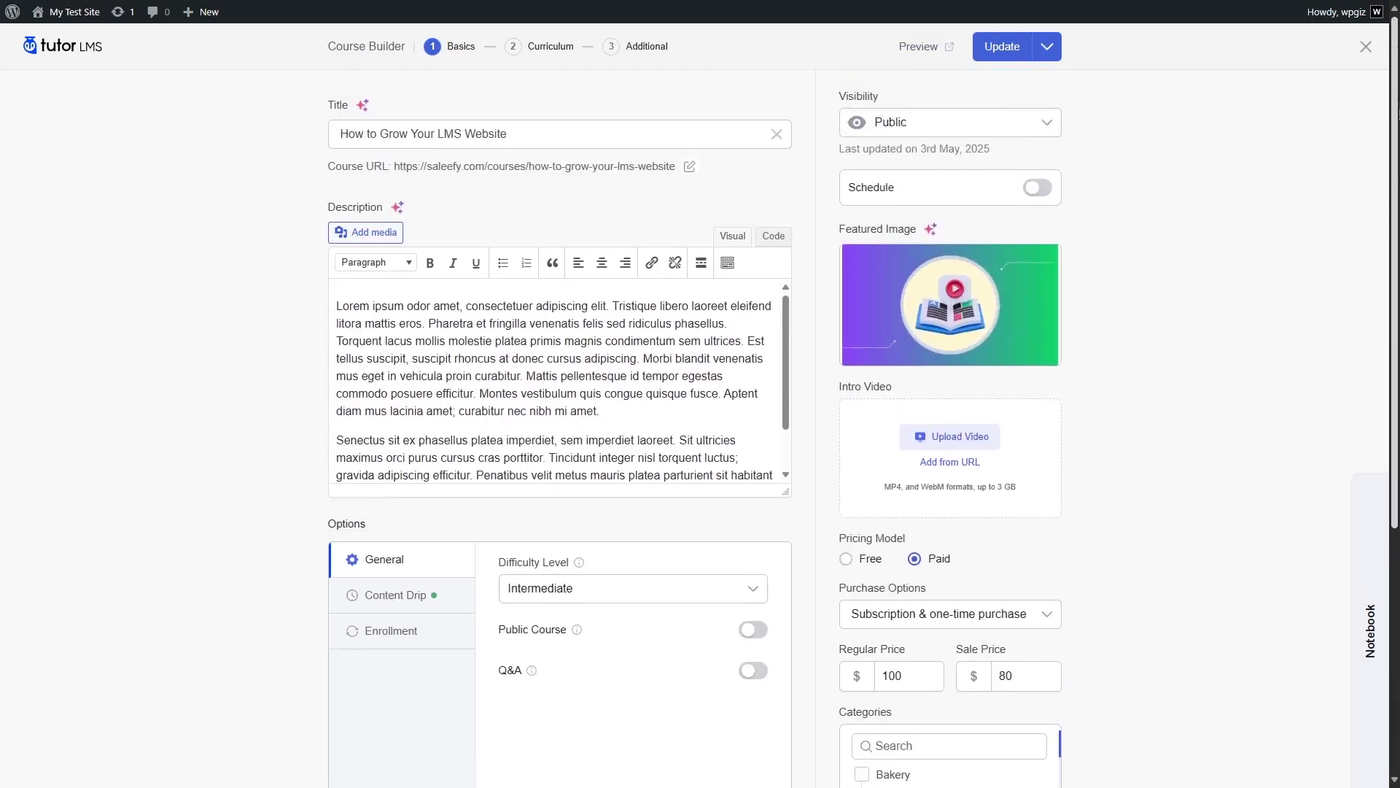
# Step: Add a topic named "Topic 1" with the summary "Some texts." to the new course's curriculum and save it
pyautogui.click(547, 51)
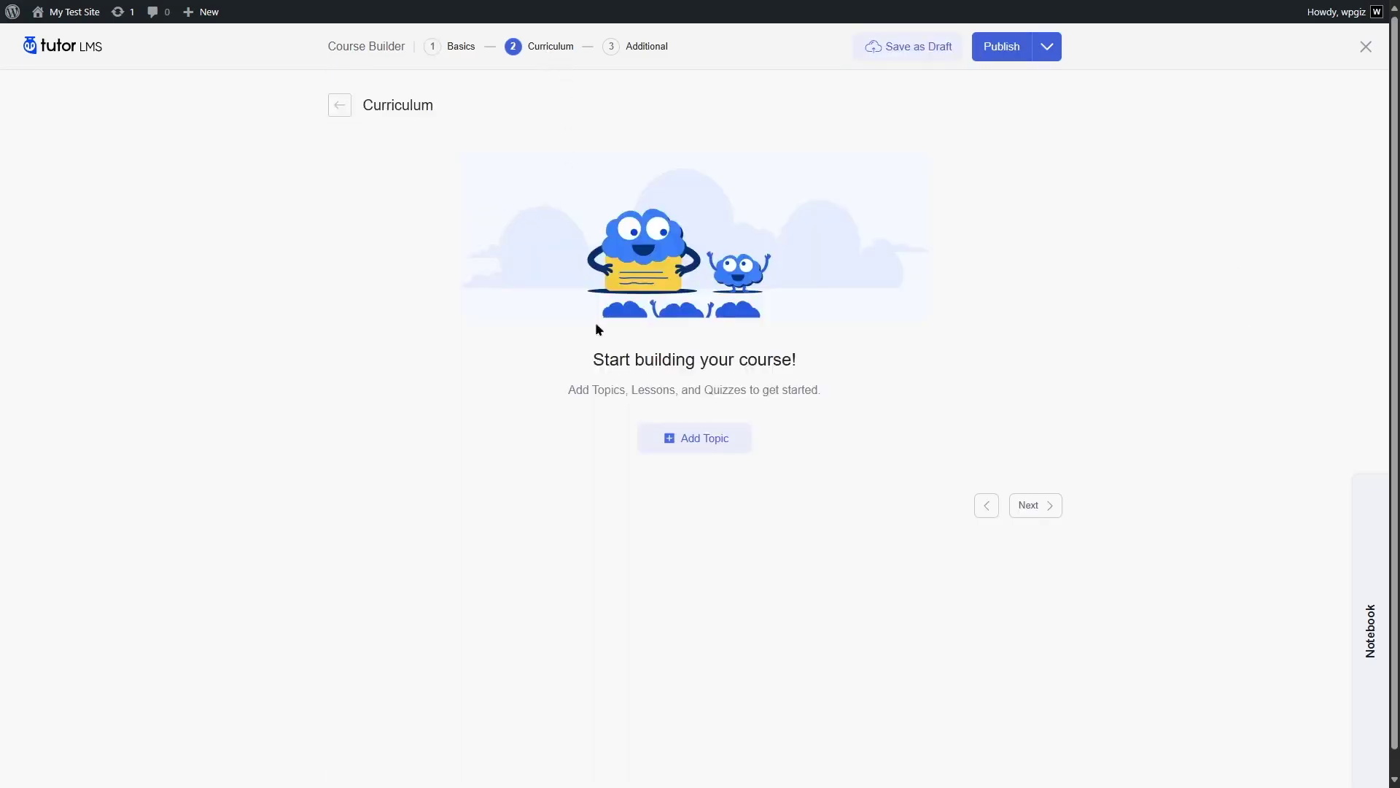
pyautogui.click(720, 451)
pyautogui.write('Topic 1')
pyautogui.click(465, 227)
pyautogui.write('Some texts.')
pyautogui.click(1030, 269)
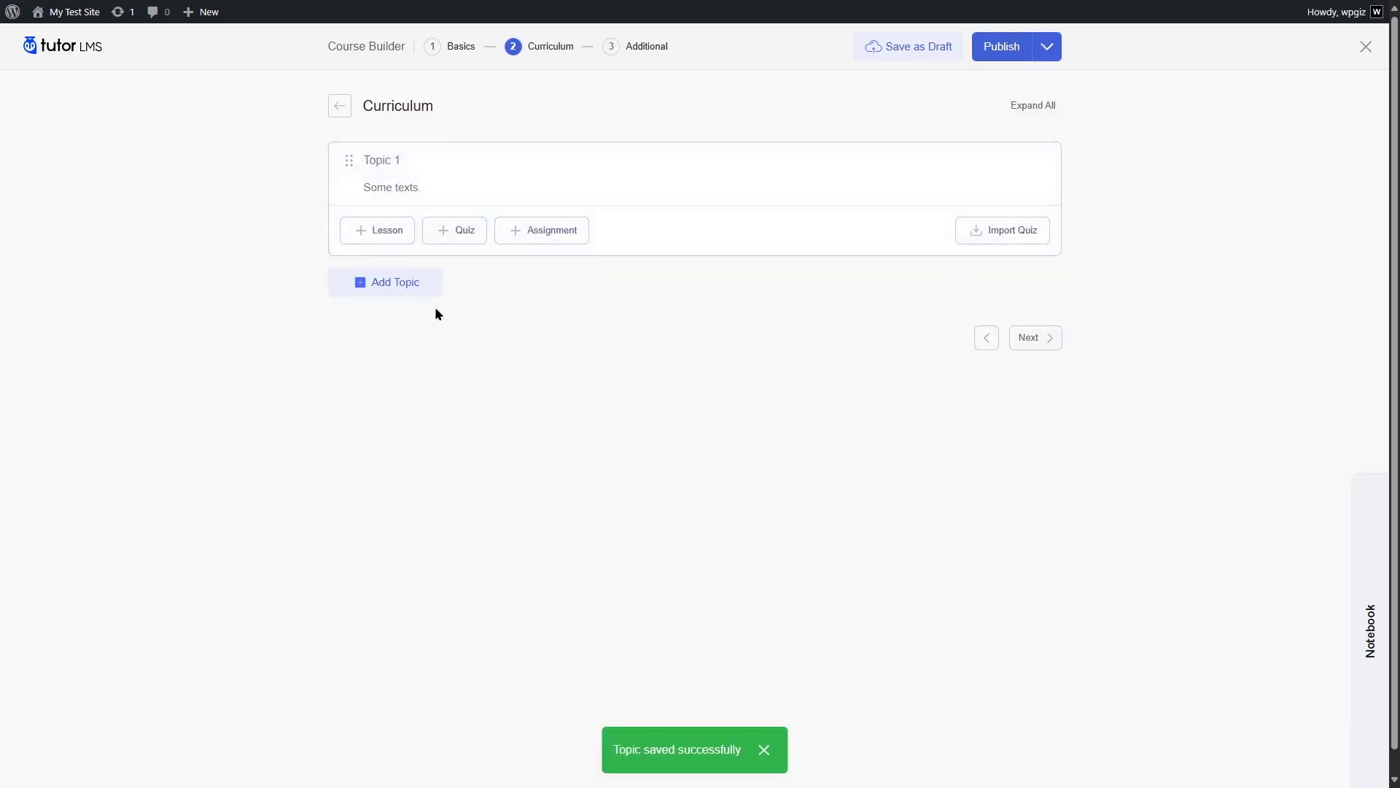
# Step: Add further topics to the curriculum and move Topic 3 to the top of the list
pyautogui.click(384, 283)
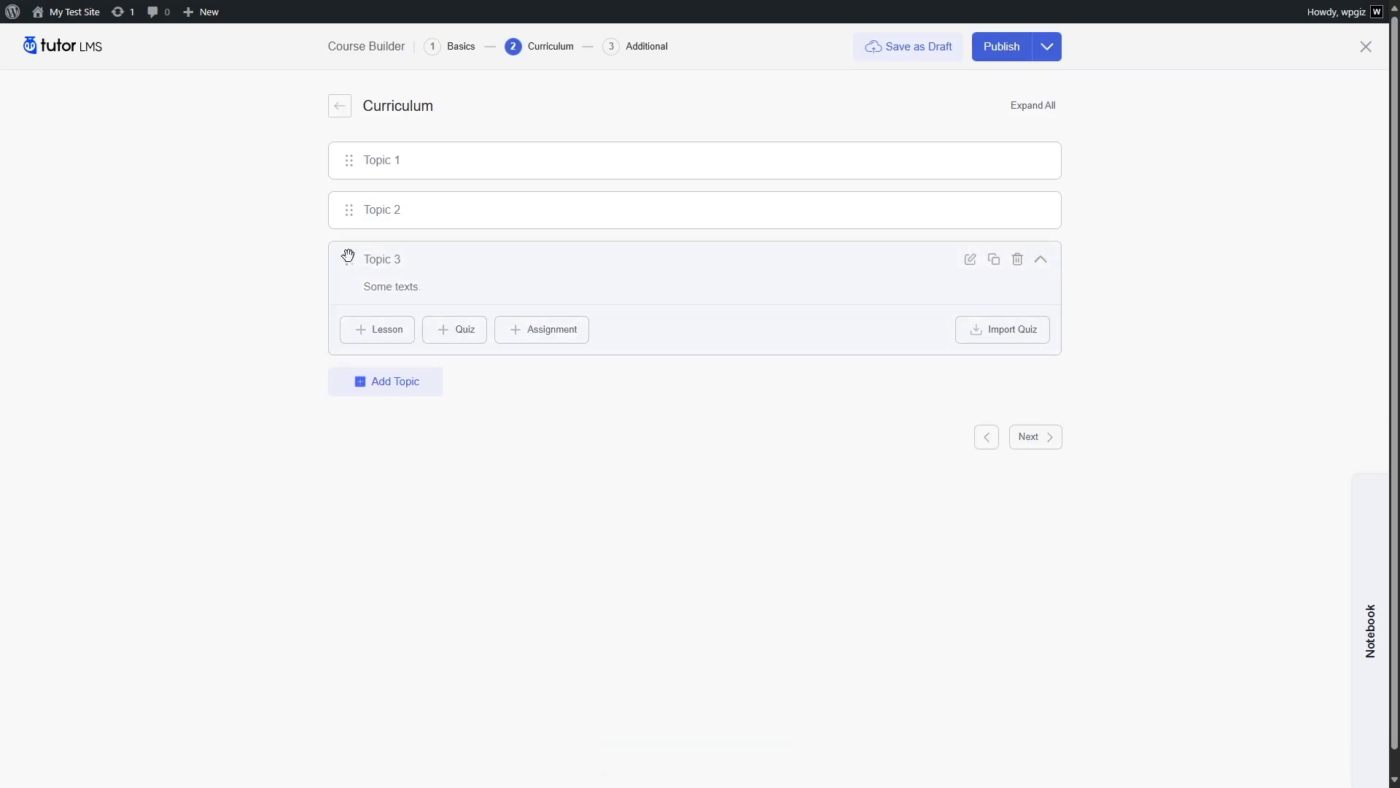
pyautogui.moveTo(348, 256); pyautogui.dragTo(347, 168)
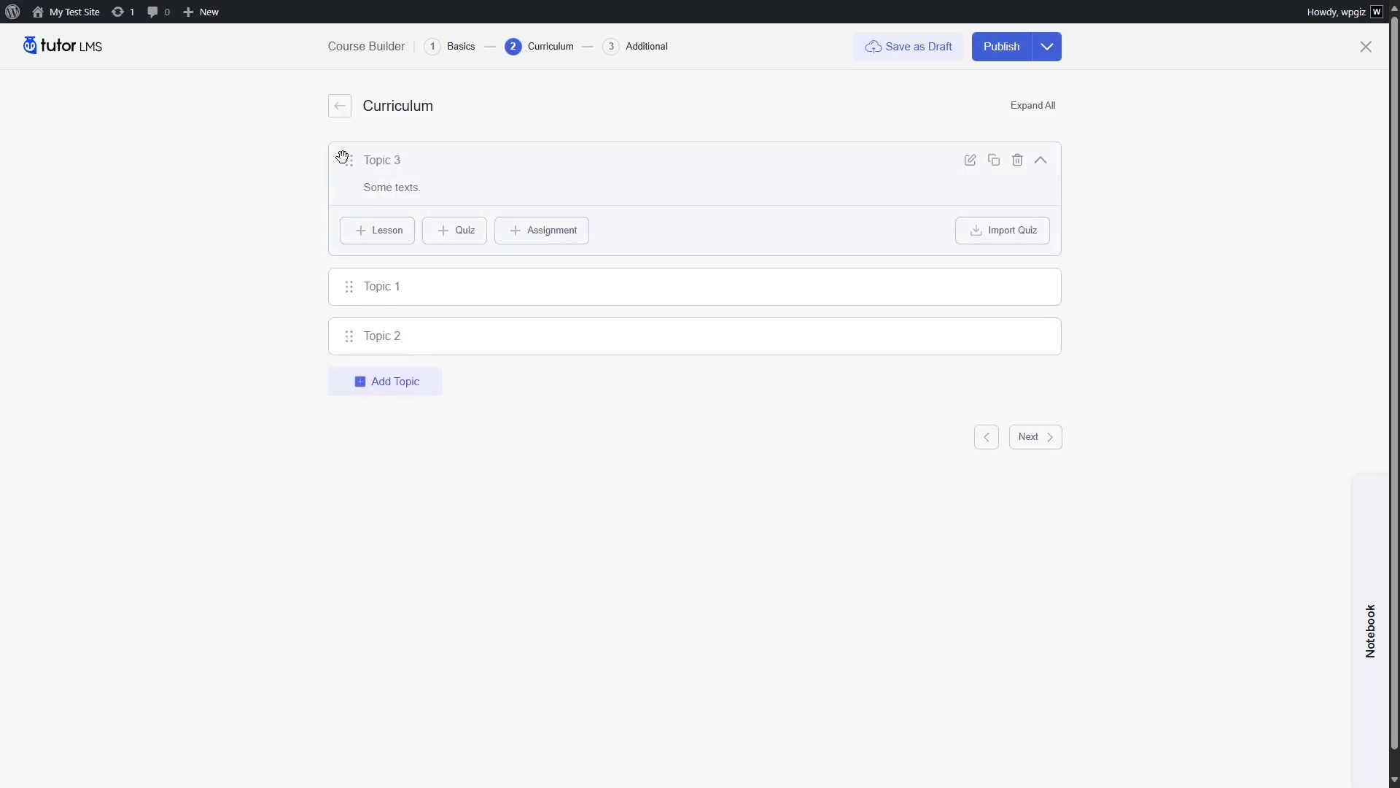
pyautogui.click(1041, 162)
pyautogui.click(1040, 335)
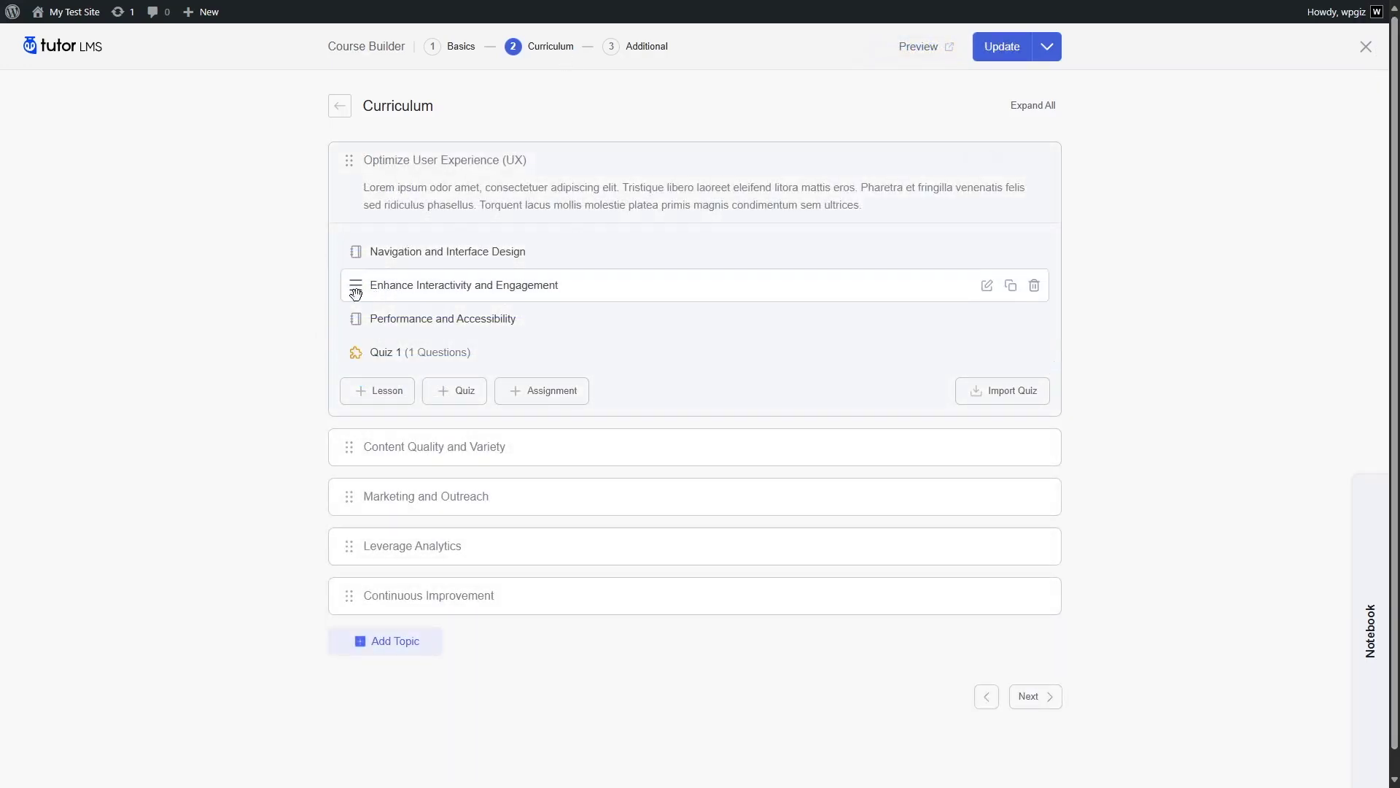
# Step: Try repositioning the Navigation and Interface Design lesson within its topic, and open it to review its content and media settings
pyautogui.moveTo(354, 252); pyautogui.dragTo(427, 264)
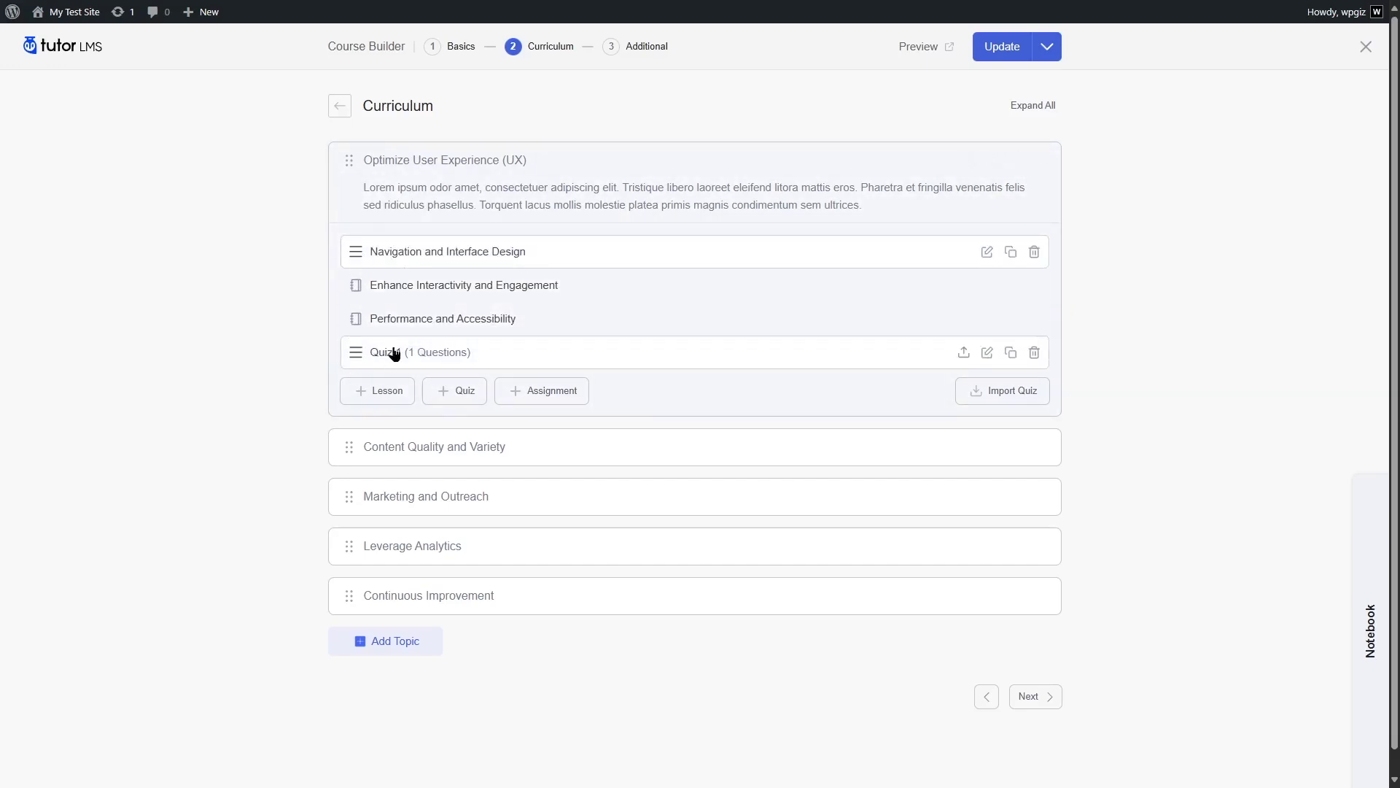
pyautogui.click(986, 252)
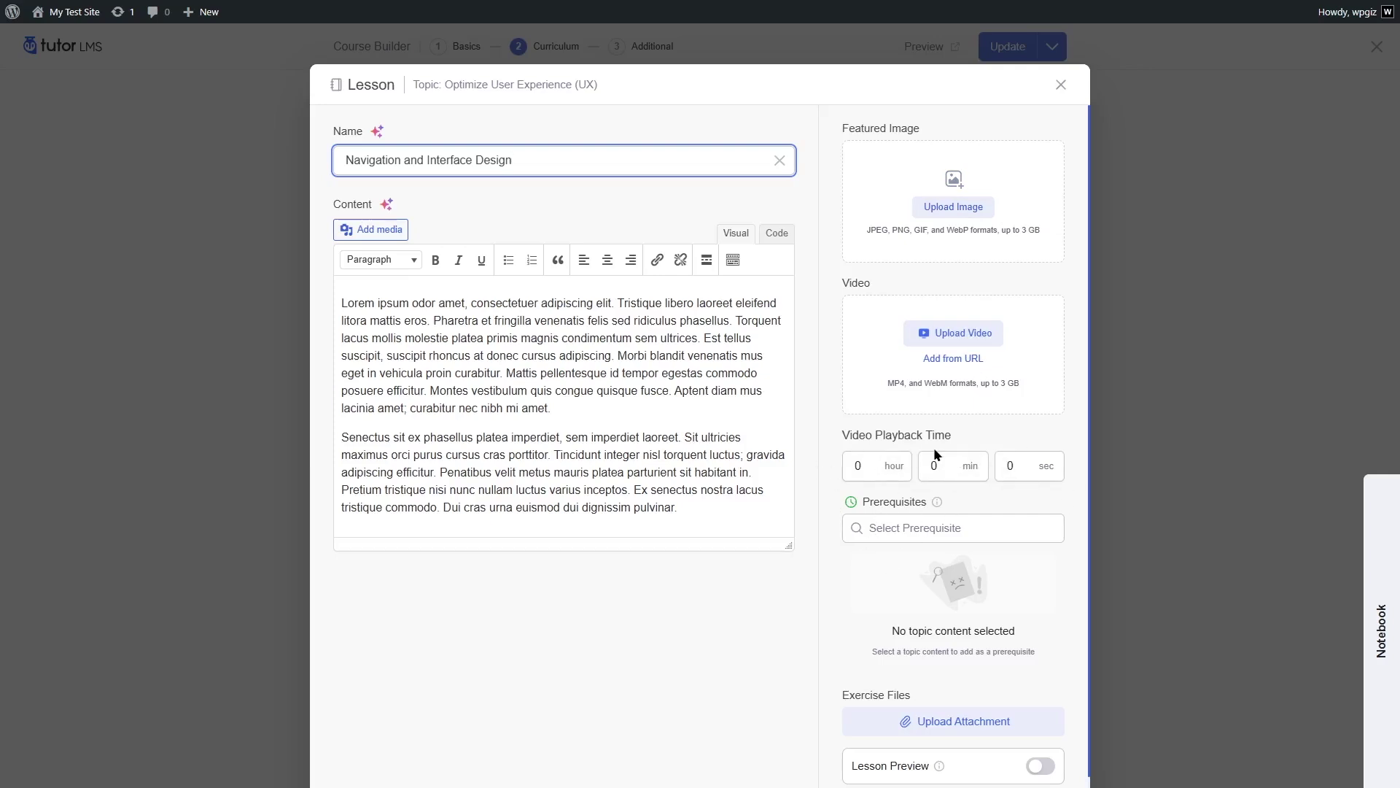
pyautogui.scroll(-1, 956, 620)
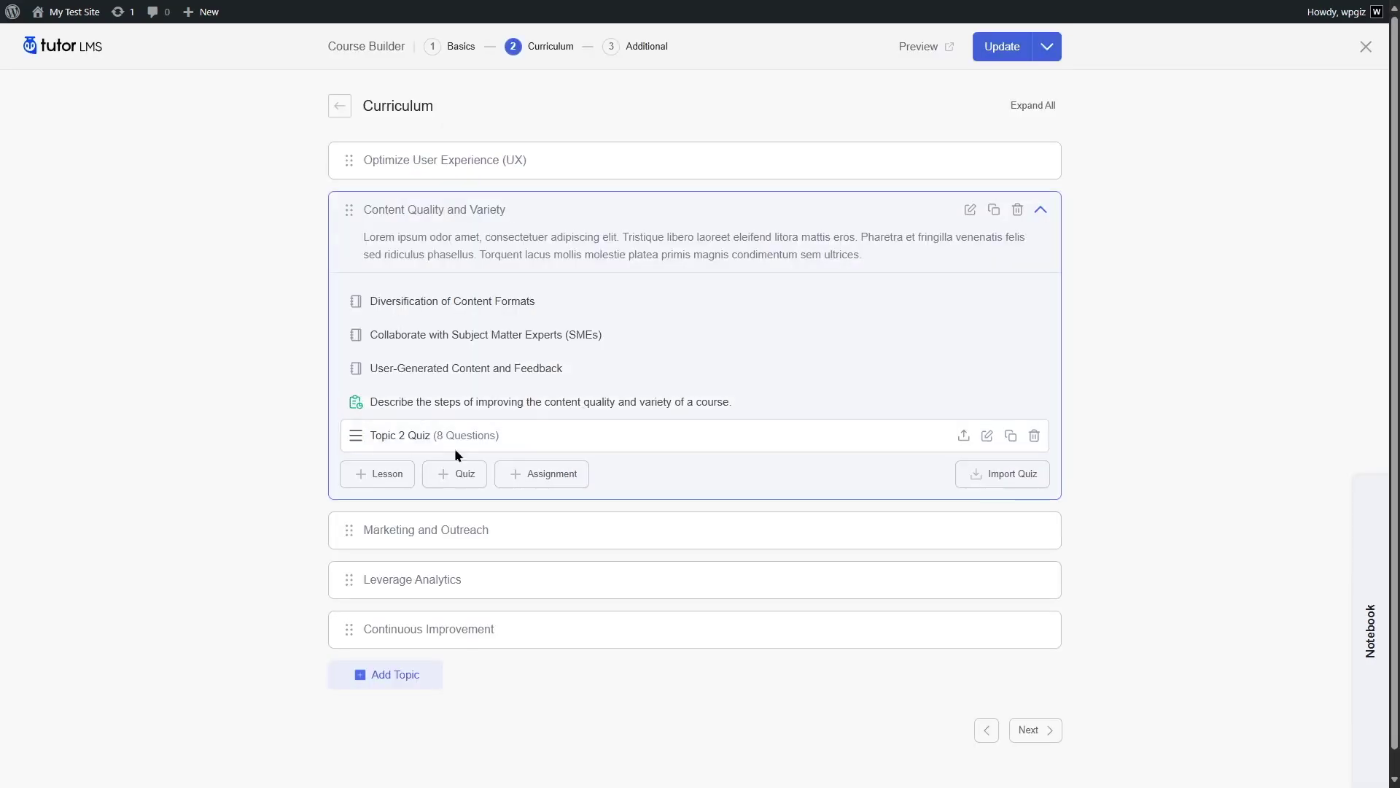
# Step: Open Topic 2 Quiz under Content Quality and Variety, look through its question details, and close it
pyautogui.click(987, 435)
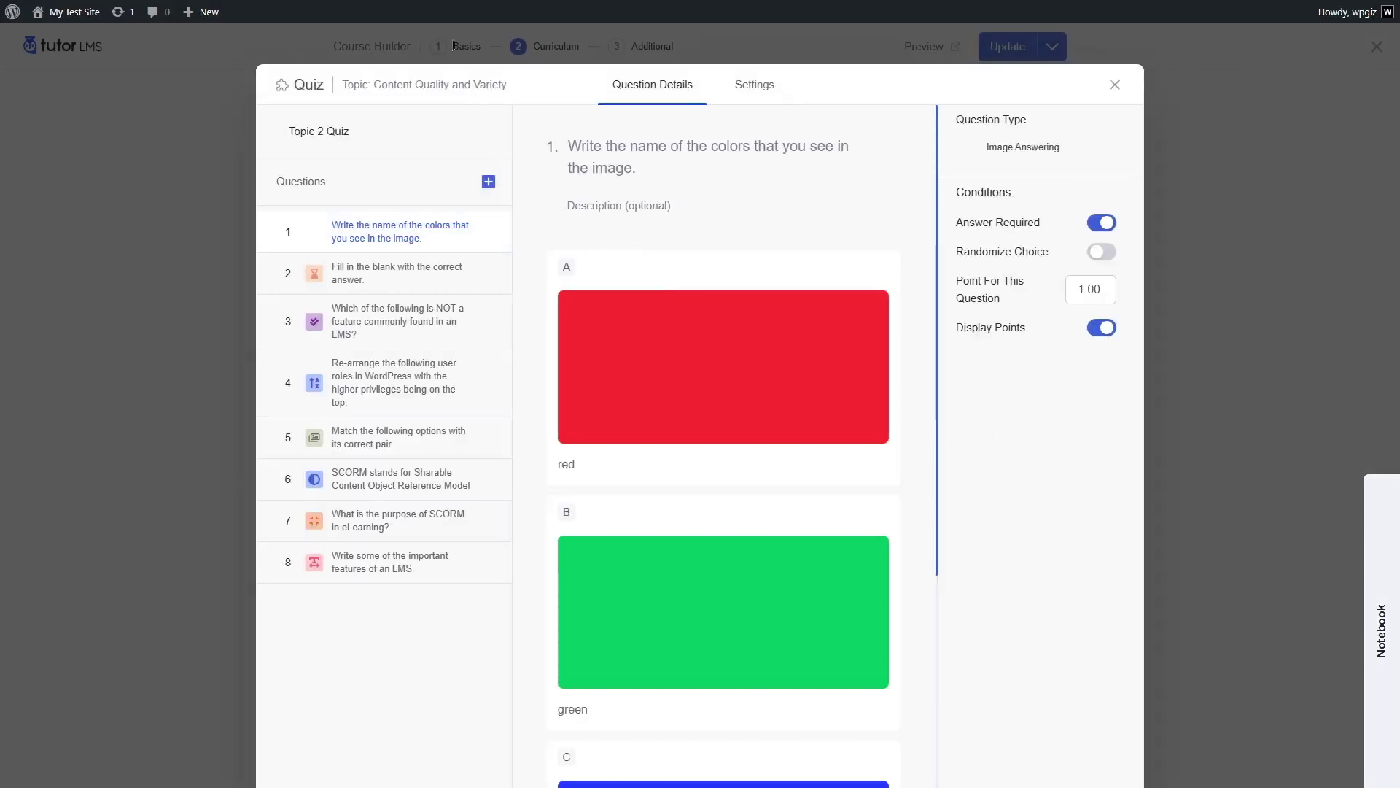
pyautogui.scroll(-4, 695, 436)
pyautogui.scroll(4, 694, 440)
pyautogui.click(1113, 85)
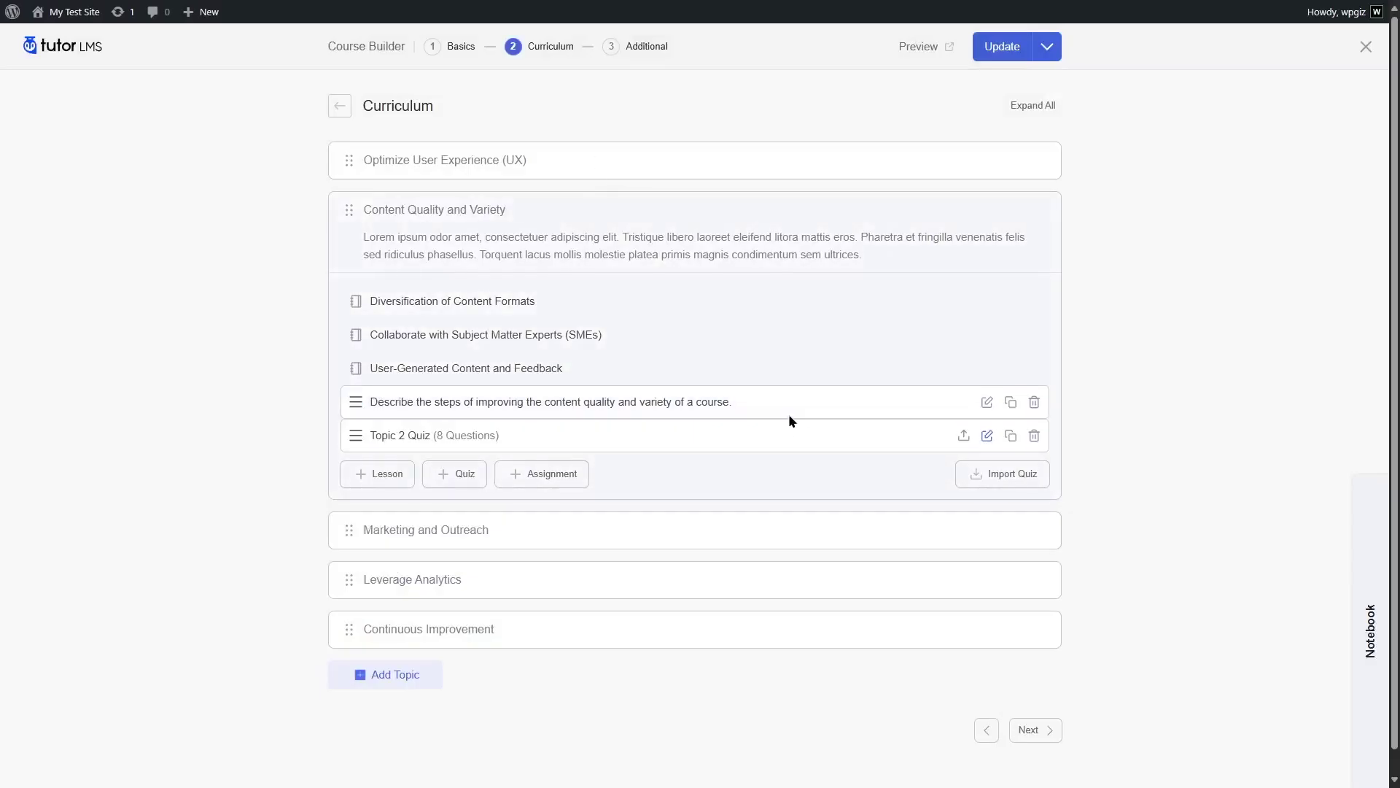
# Step: Review the course's Additional section, including the overview fields, prerequisites and certificate templates
pyautogui.click(642, 48)
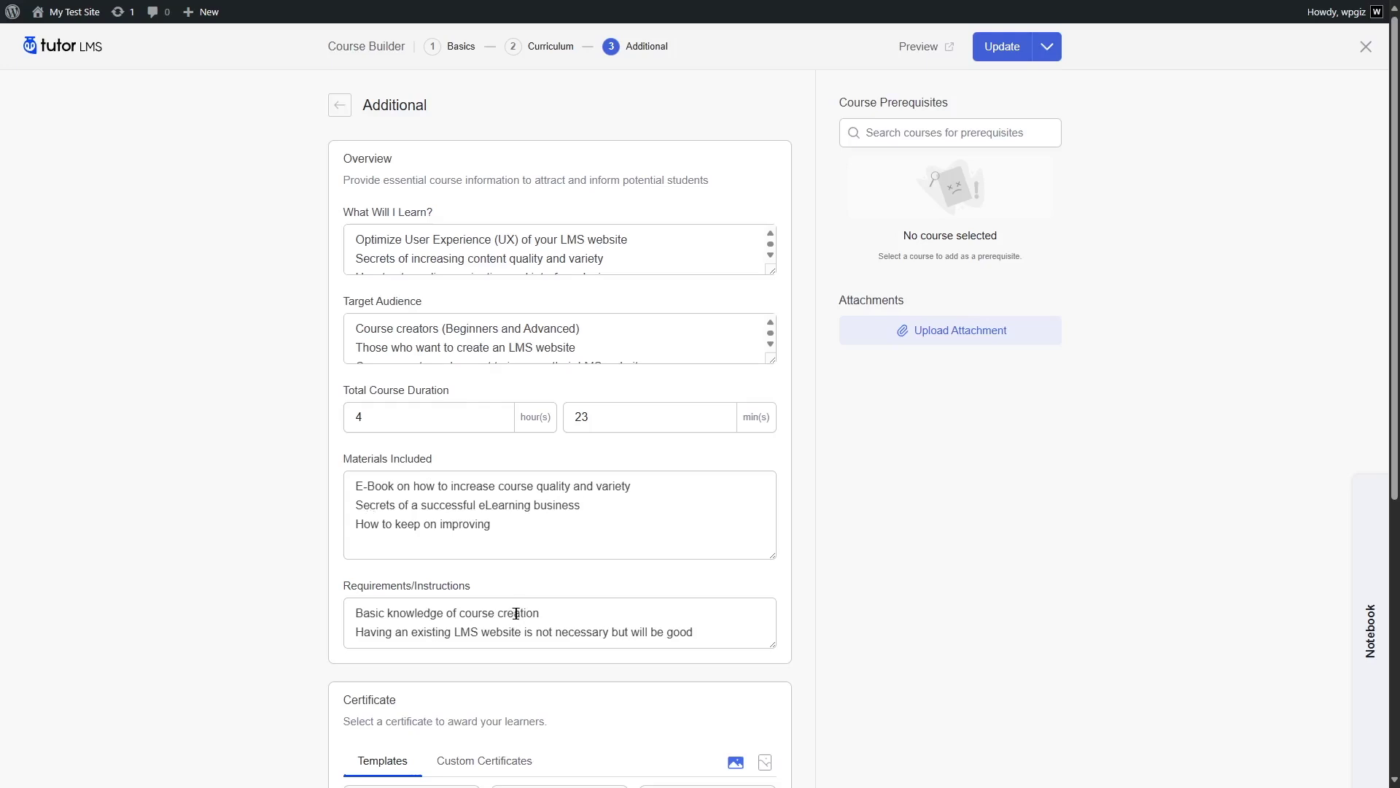
pyautogui.scroll(-5, 516, 614)
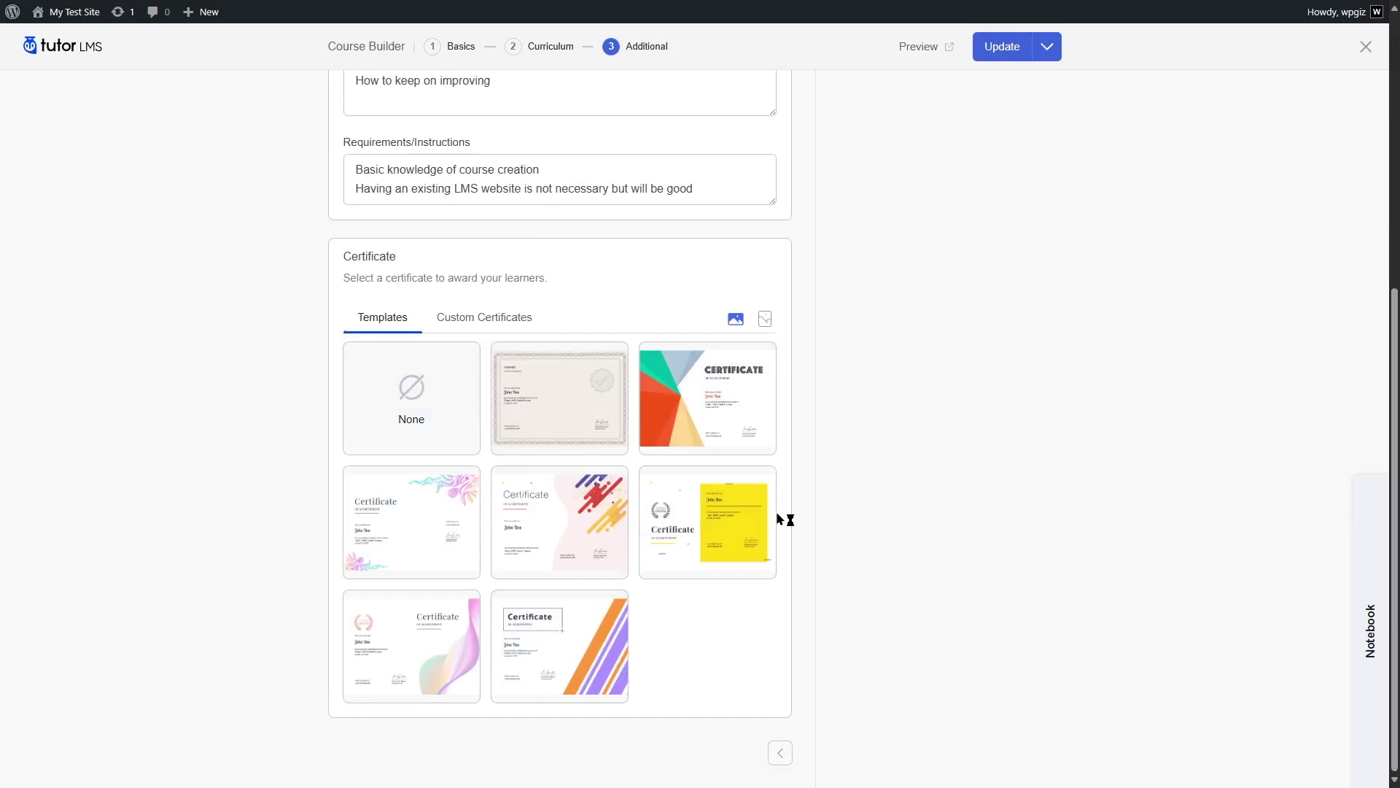
pyautogui.scroll(5, 778, 503)
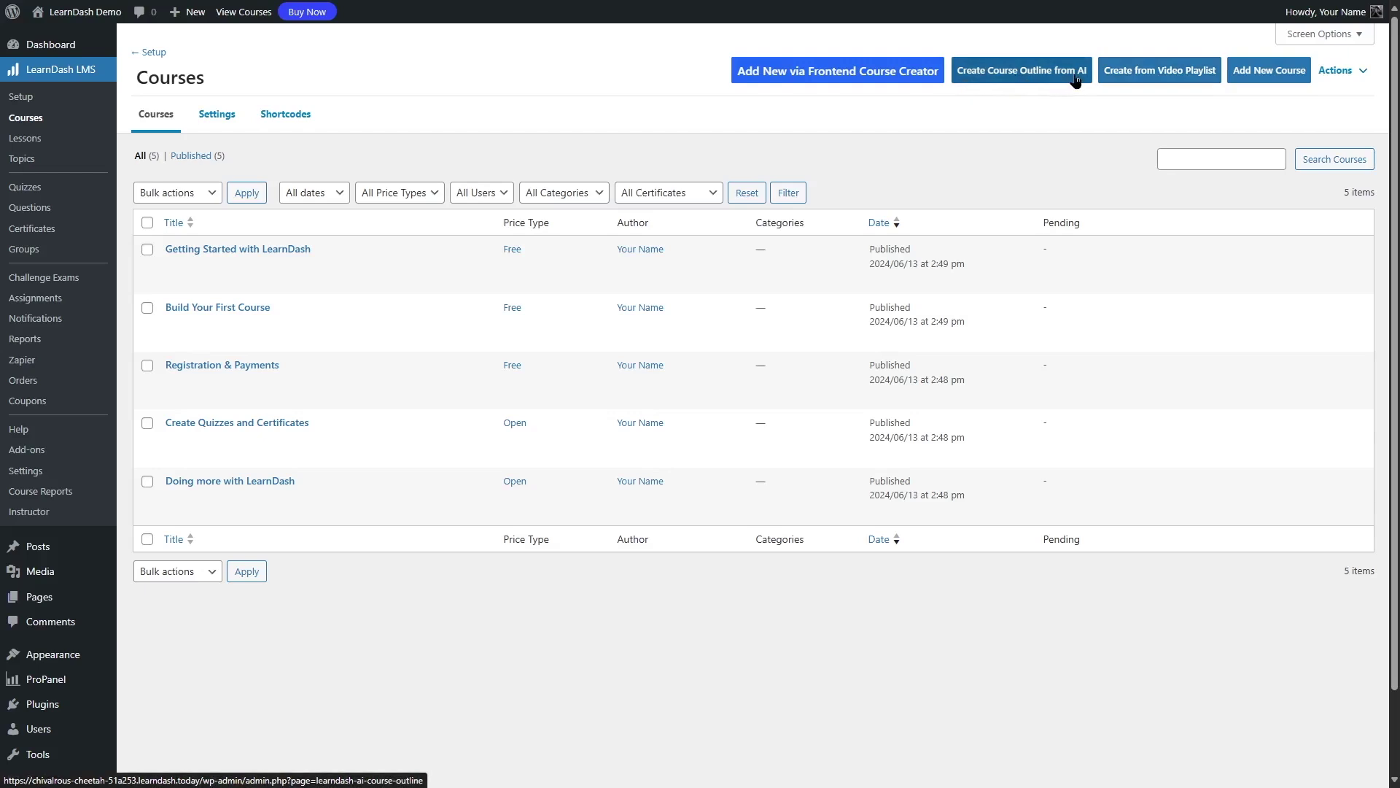
# Step: Switch to LearnDash, start a new course, and explore its title field, content area and block inserter
pyautogui.click(1264, 79)
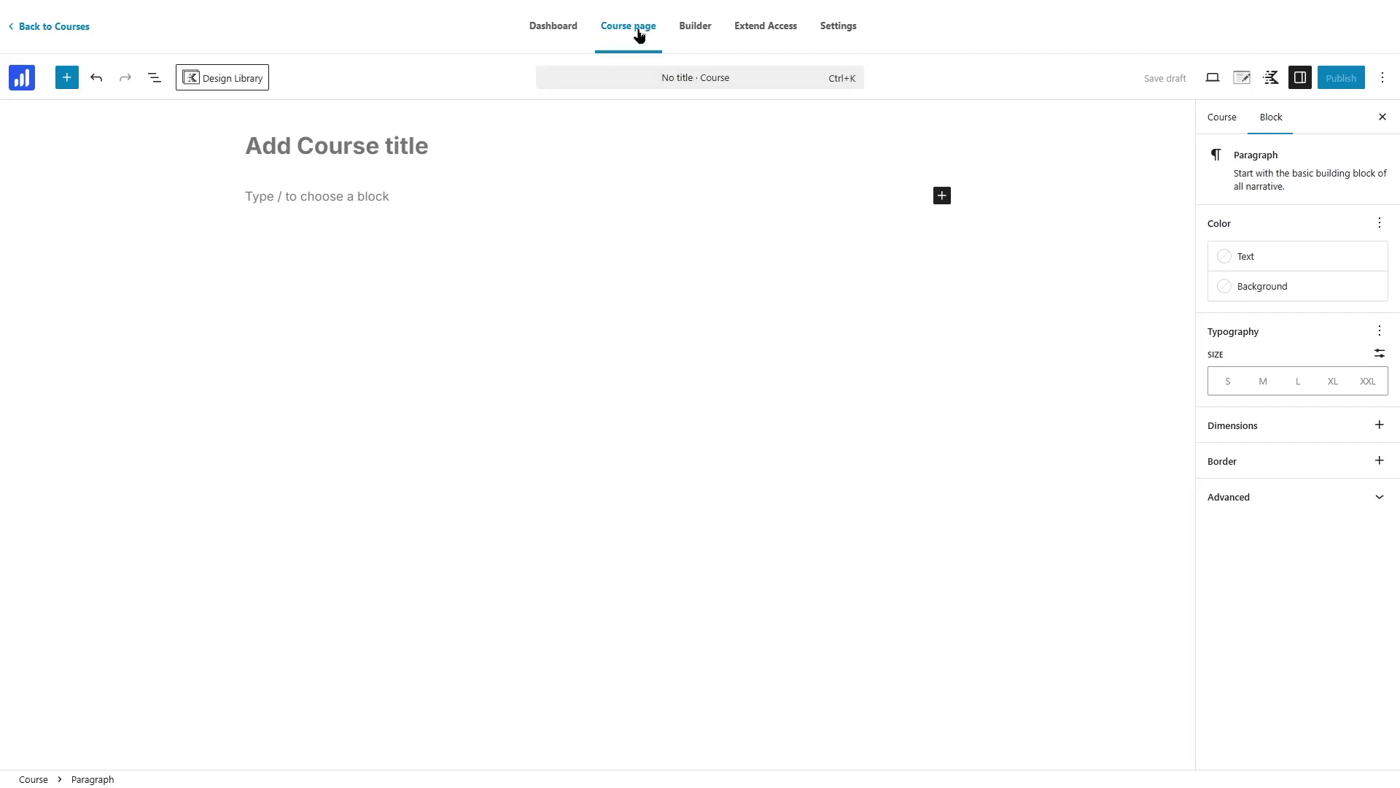
pyautogui.click(252, 144)
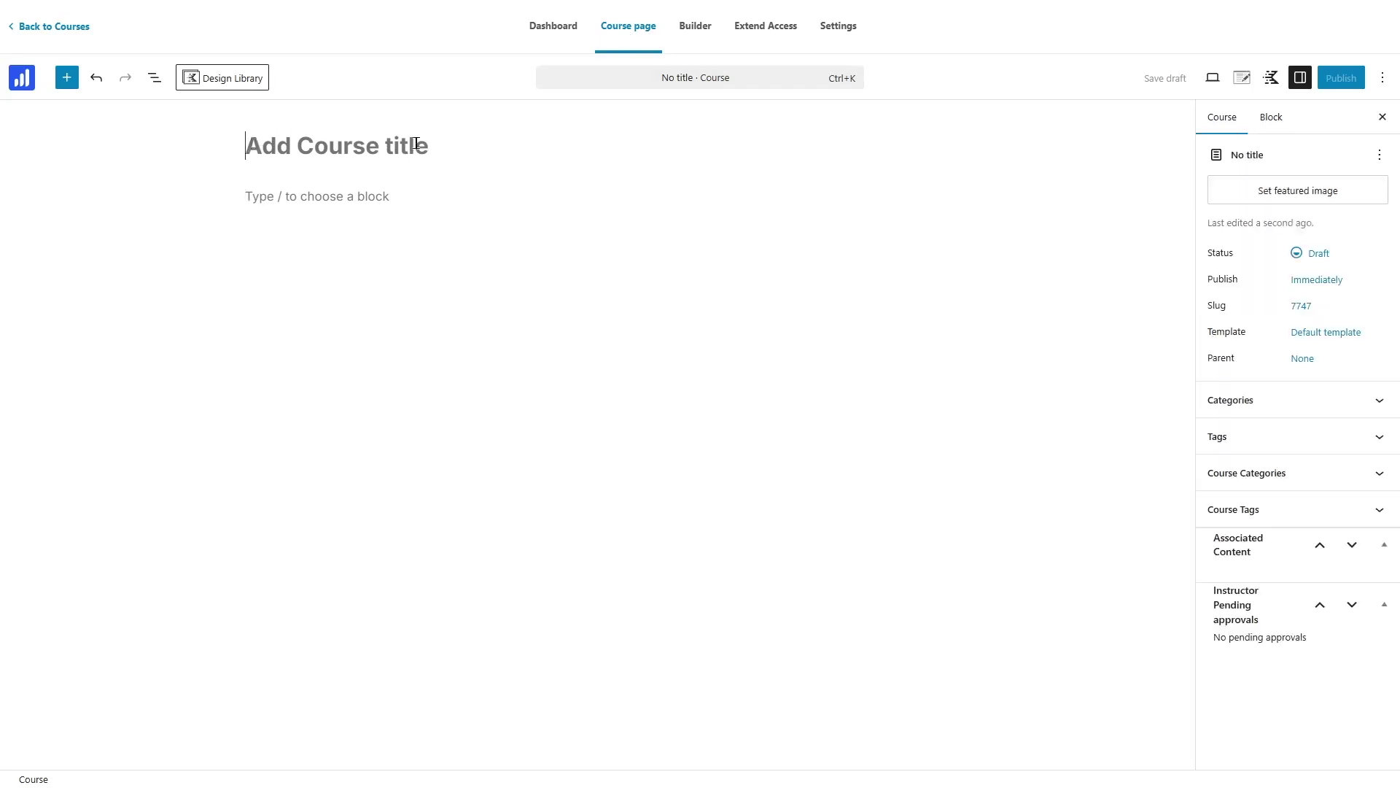
pyautogui.click(287, 195)
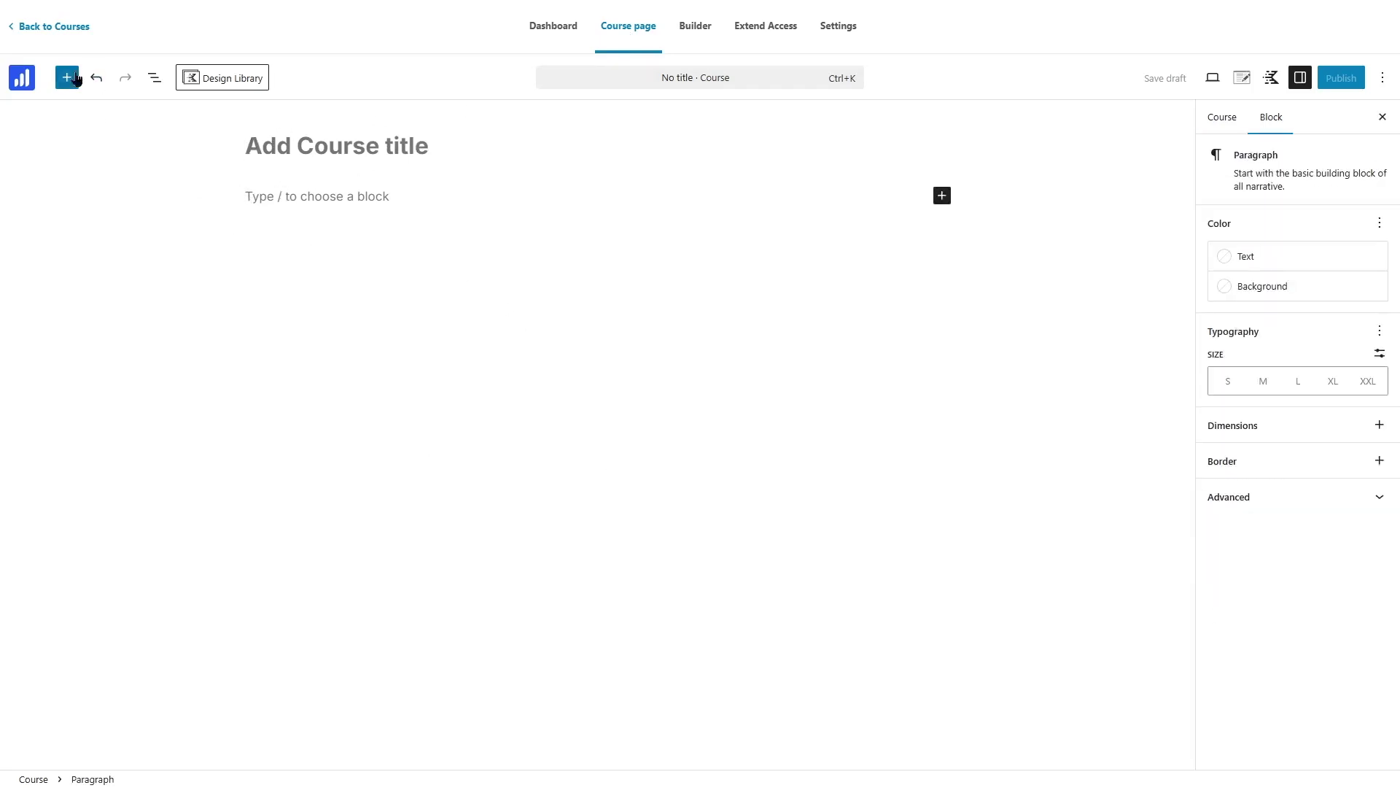
pyautogui.click(75, 77)
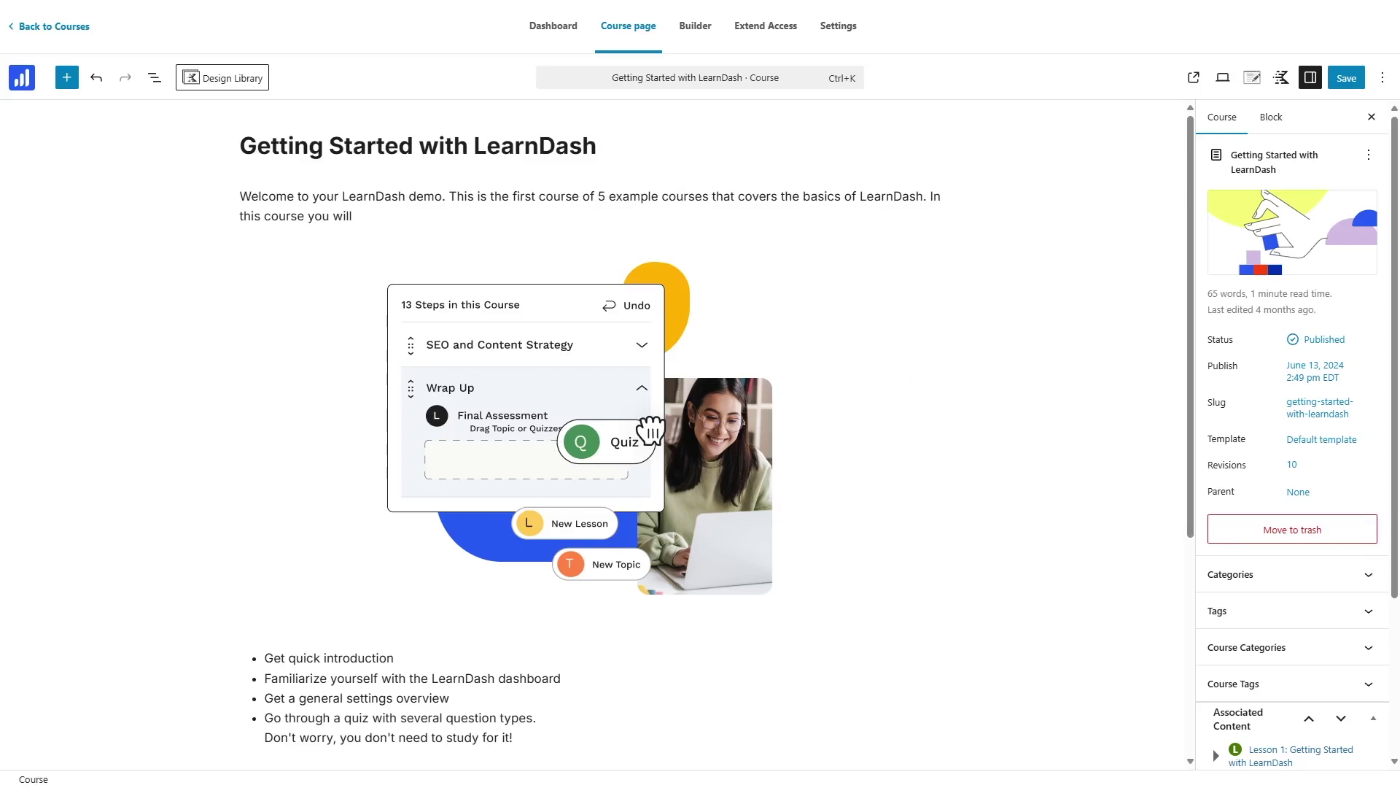
# Step: Look through the settings of the "Getting Started with LearnDash" course and expand its Categories
pyautogui.scroll(-2, 432, 458)
pyautogui.scroll(1, 795, 454)
pyautogui.scroll(1, 795, 452)
pyautogui.scroll(-1, 1363, 500)
pyautogui.click(1363, 501)
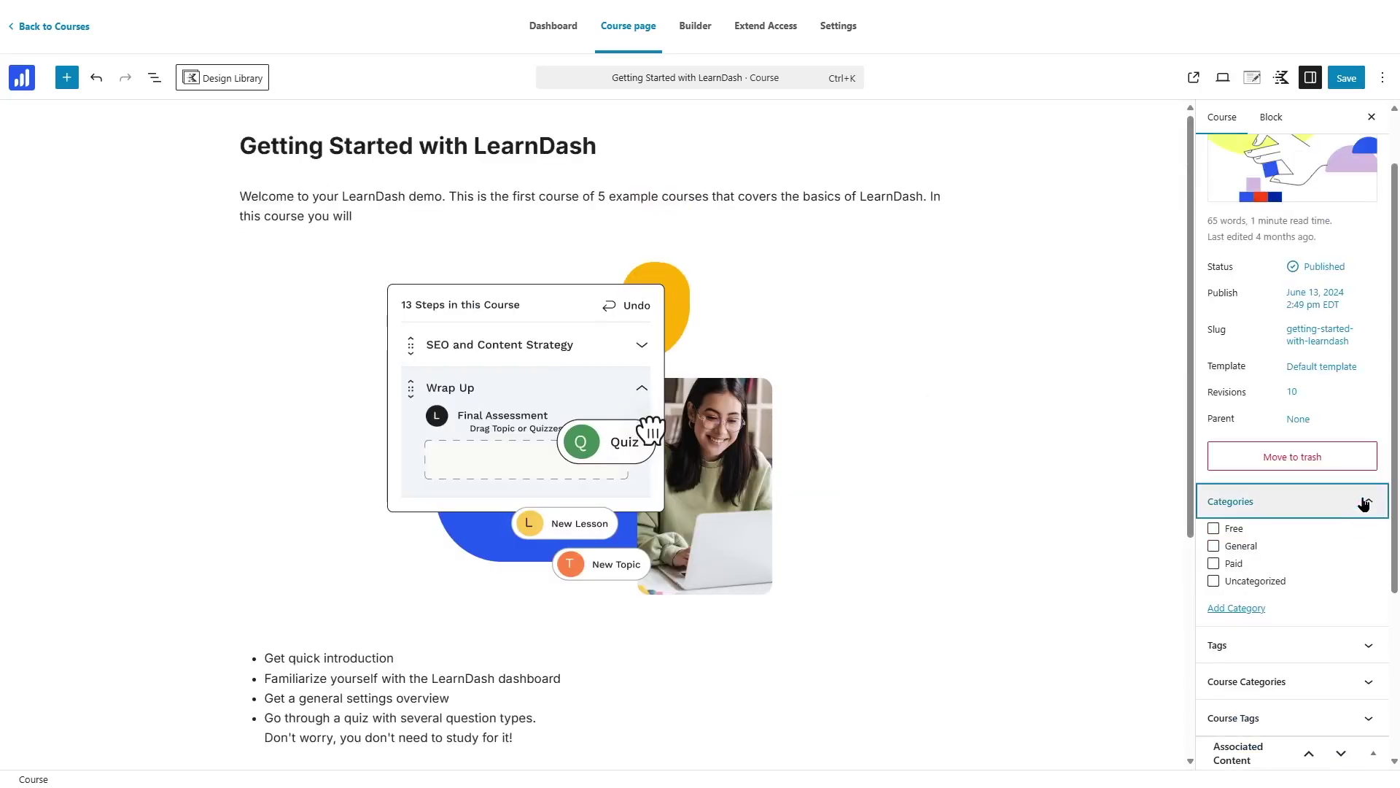
# Step: Collapse Categories and review the remaining course settings, including Associated Content and Instructor Pending approvals
pyautogui.click(1324, 501)
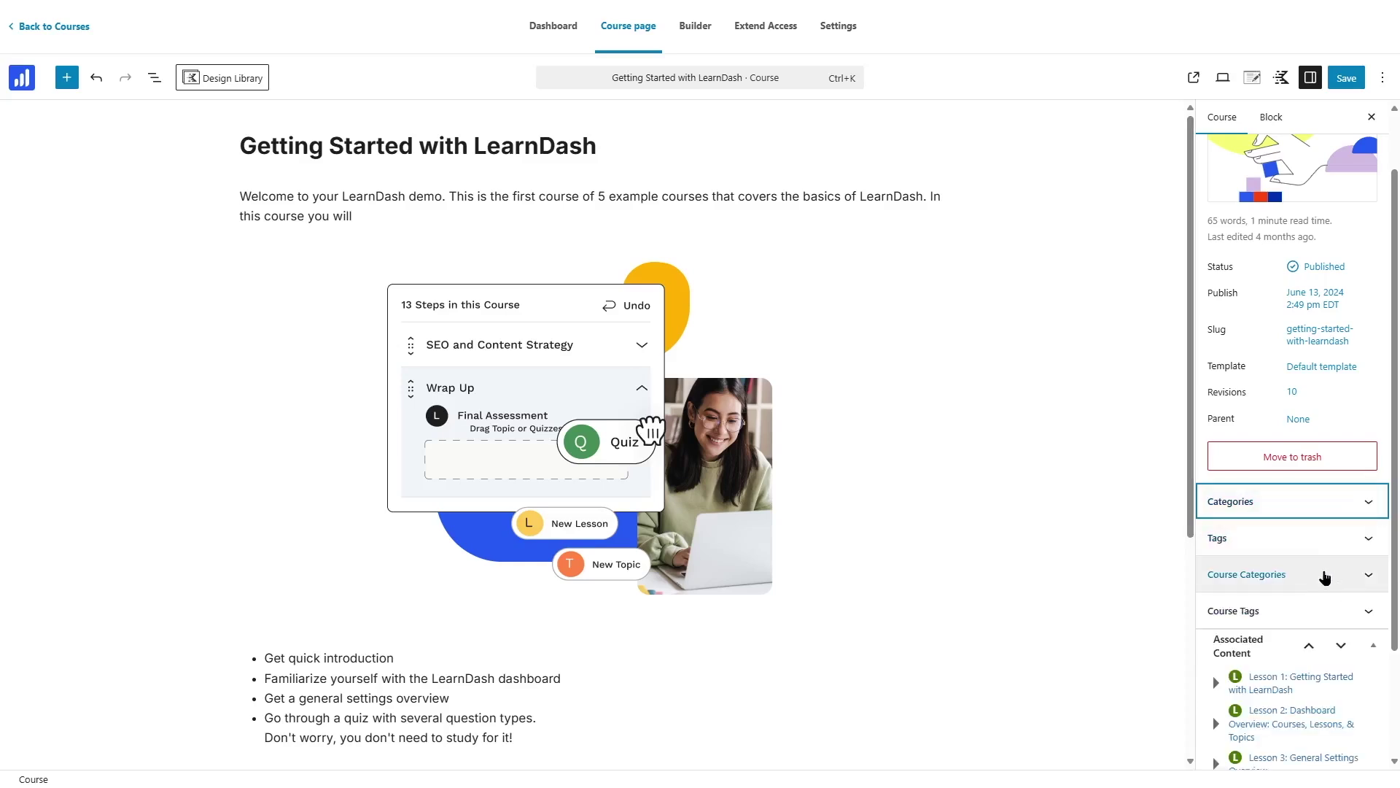
pyautogui.scroll(-2, 1351, 628)
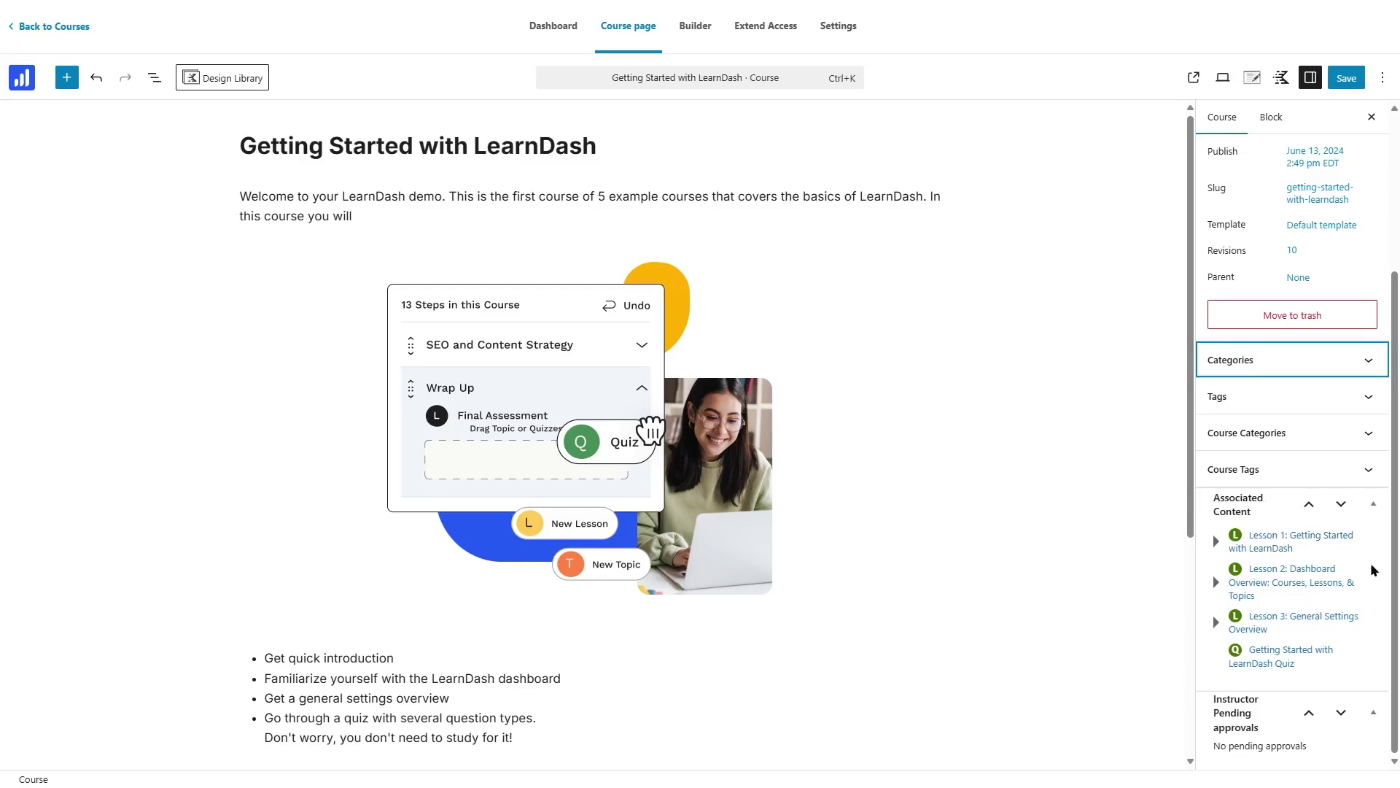
# Step: In the new course's builder, add a section heading named "Course Introduction"
pyautogui.click(697, 27)
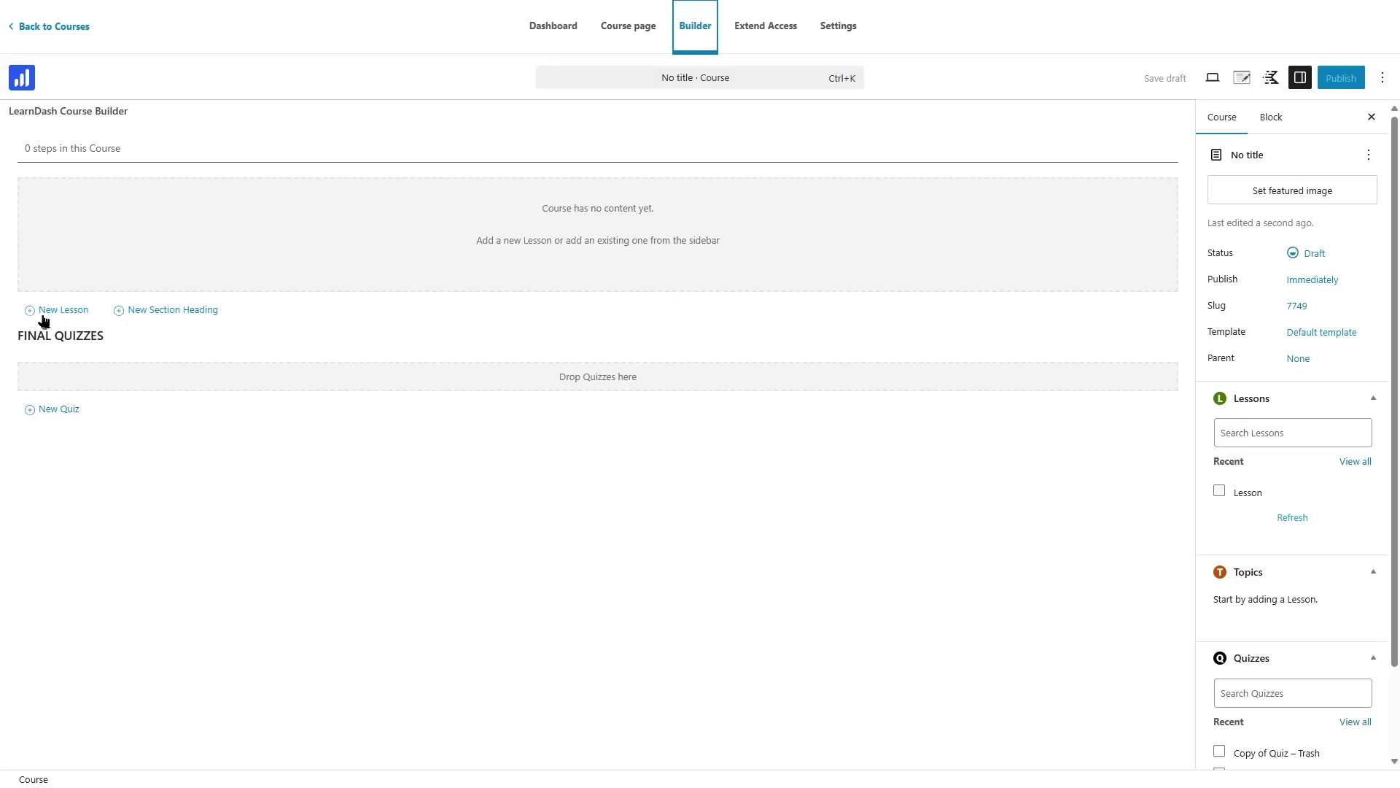
pyautogui.click(188, 312)
pyautogui.write('Course Introduction')
pyautogui.press('Return')
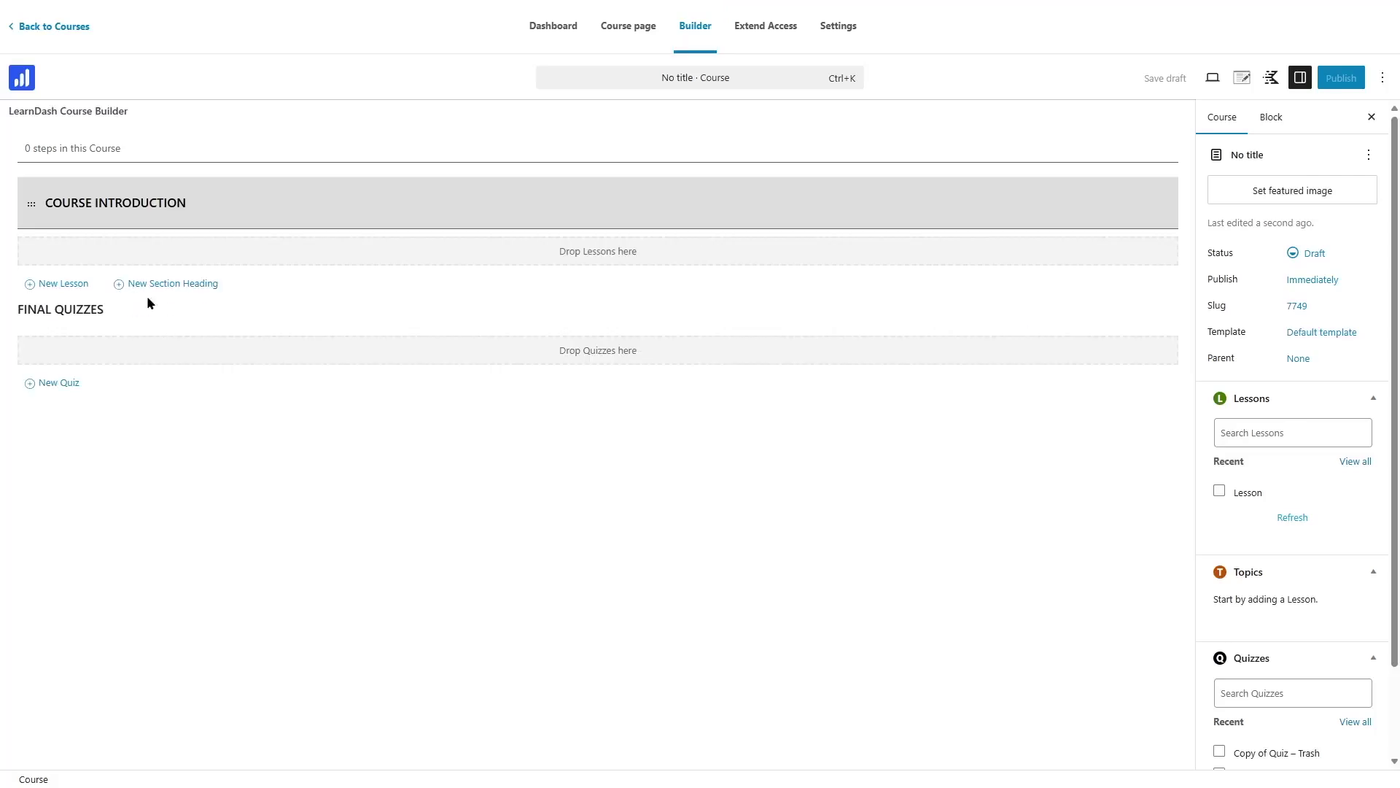
# Step: Add three new lessons under the Course Introduction heading and expand Lesson 1
pyautogui.click(62, 284)
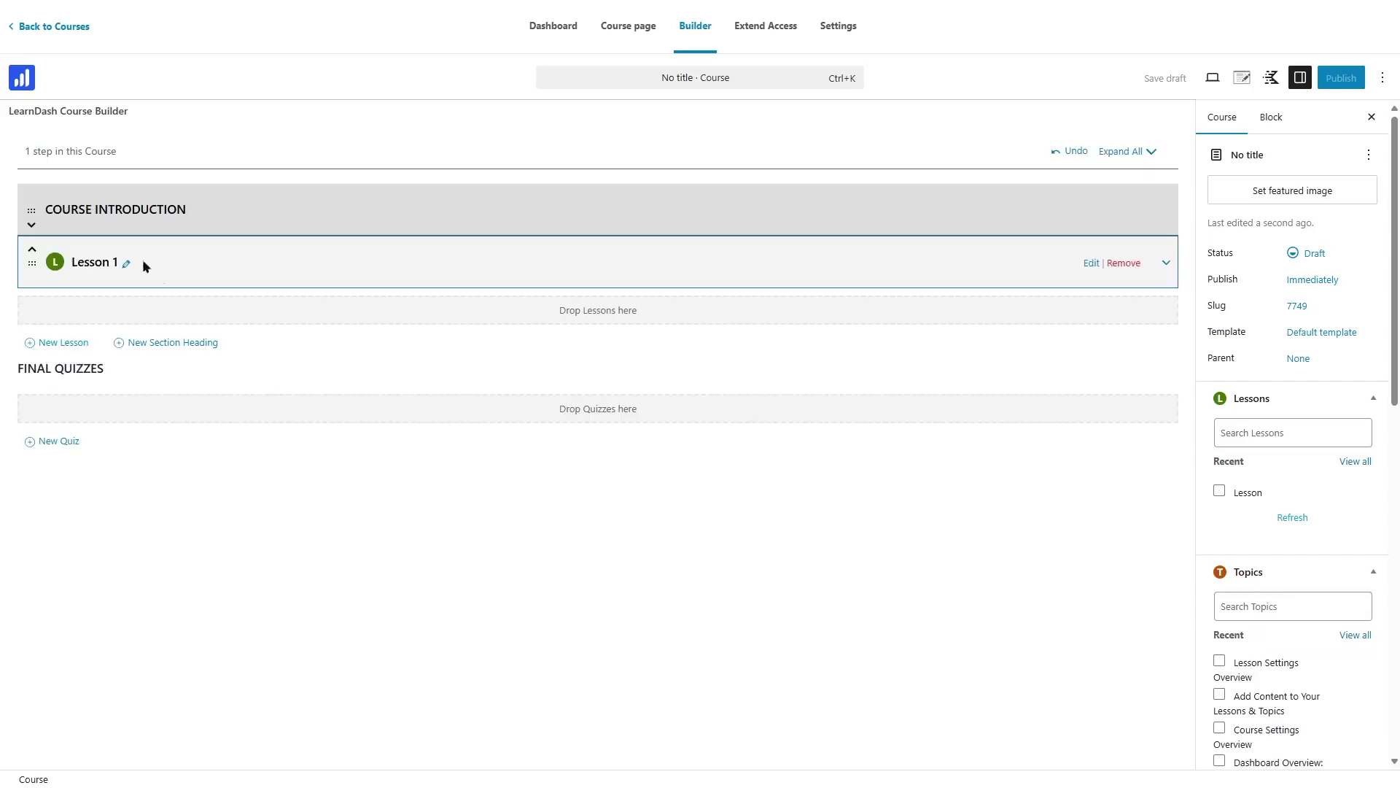
pyautogui.doubleClick(63, 342)
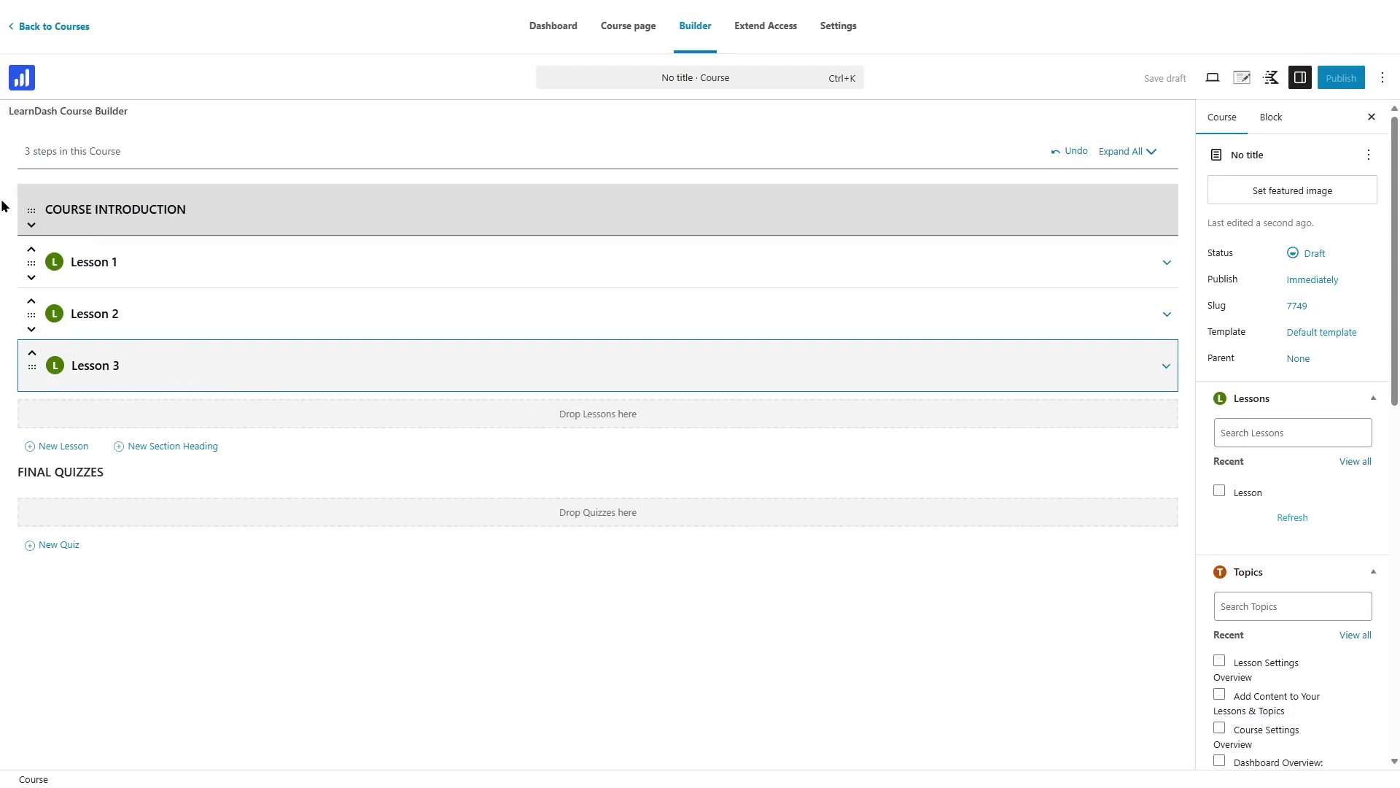
pyautogui.moveTo(28, 212)
pyautogui.mouseDown()
pyautogui.moveTo(28, 325)
pyautogui.moveTo(30, 213)
pyautogui.mouseUp()
pyautogui.click(1166, 264)
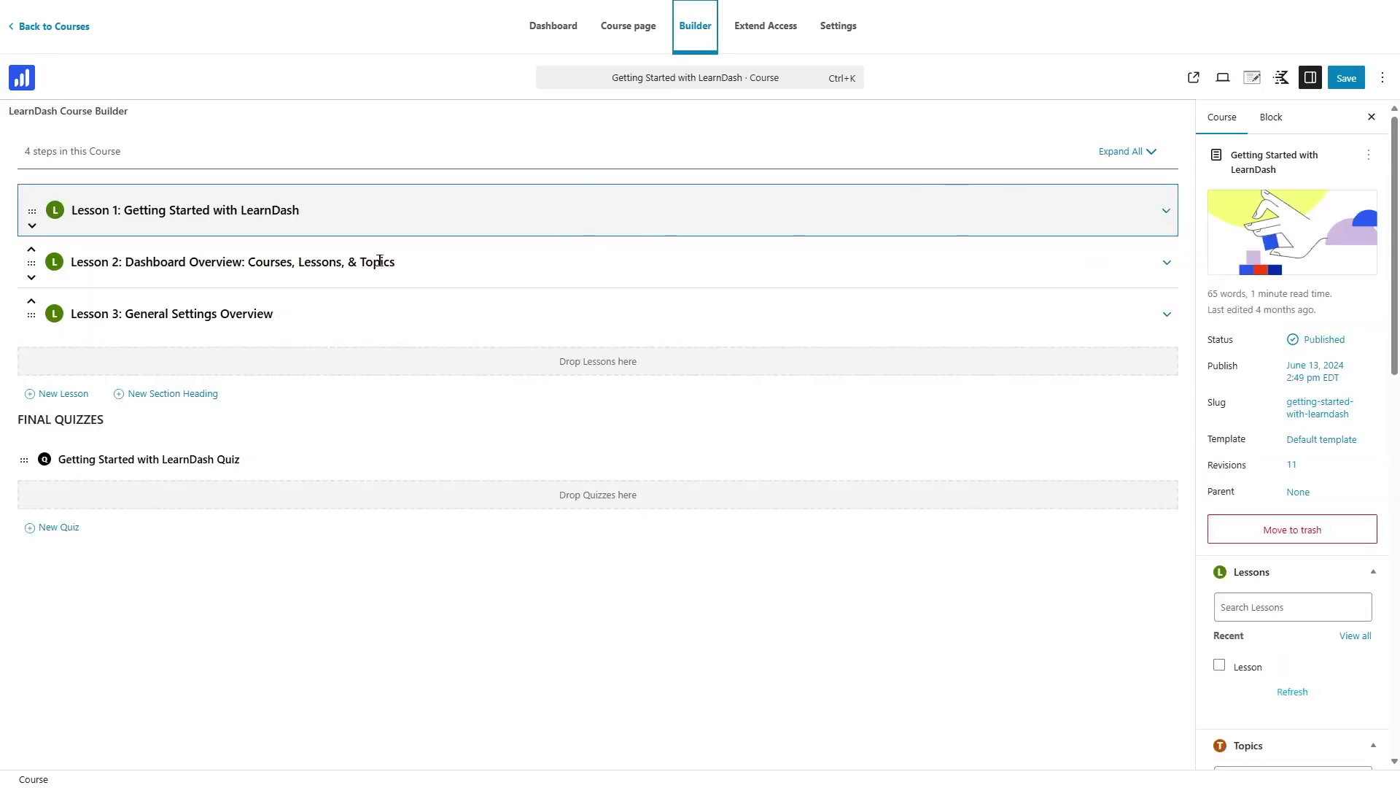
# Step: In the "Getting Started with LearnDash" builder, expand and collapse Lesson 1 to check its contents, and save the course
pyautogui.click(1166, 211)
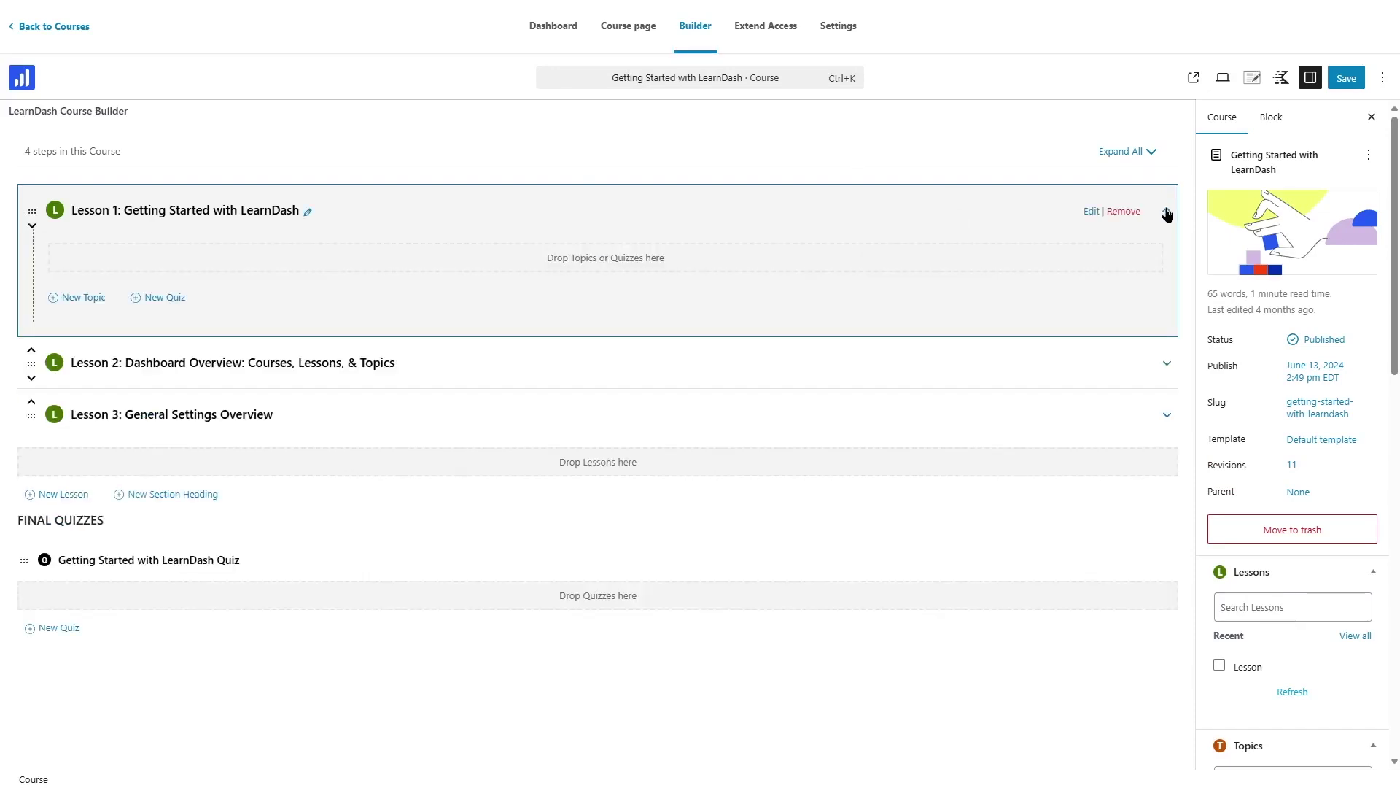
pyautogui.click(1166, 212)
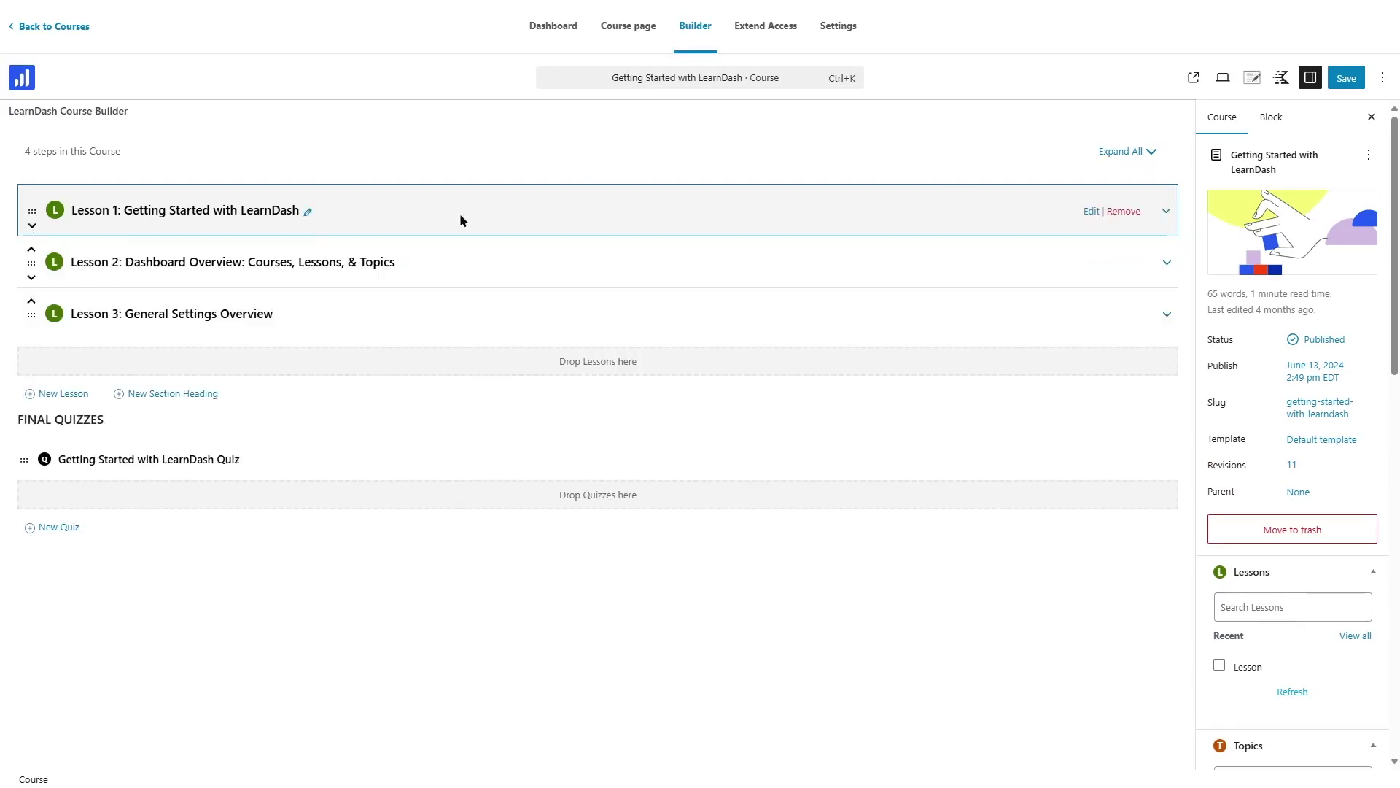
pyautogui.click(1348, 81)
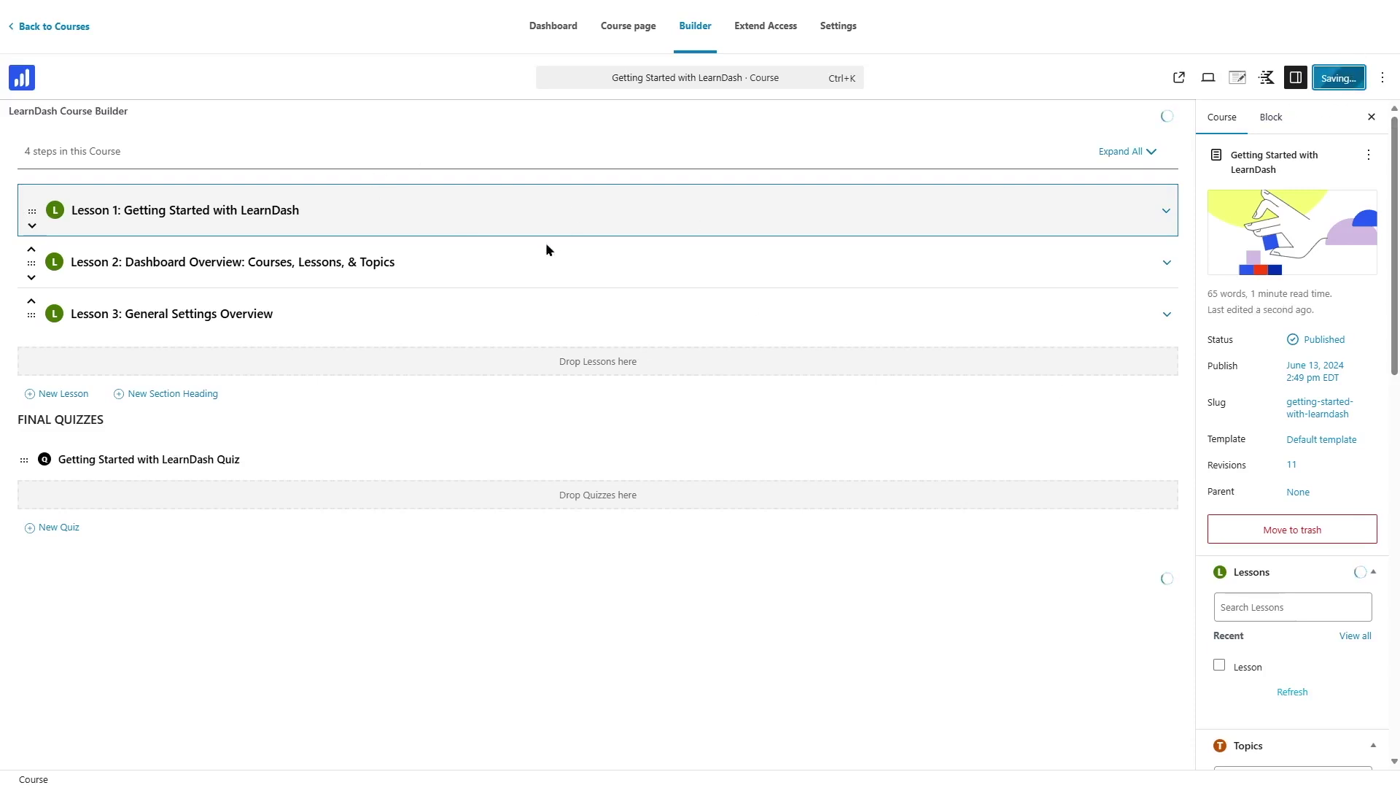
# Step: Open "Lesson 1: Getting Started with LearnDash" for editing and look over its page content and block inserter
pyautogui.click(1089, 212)
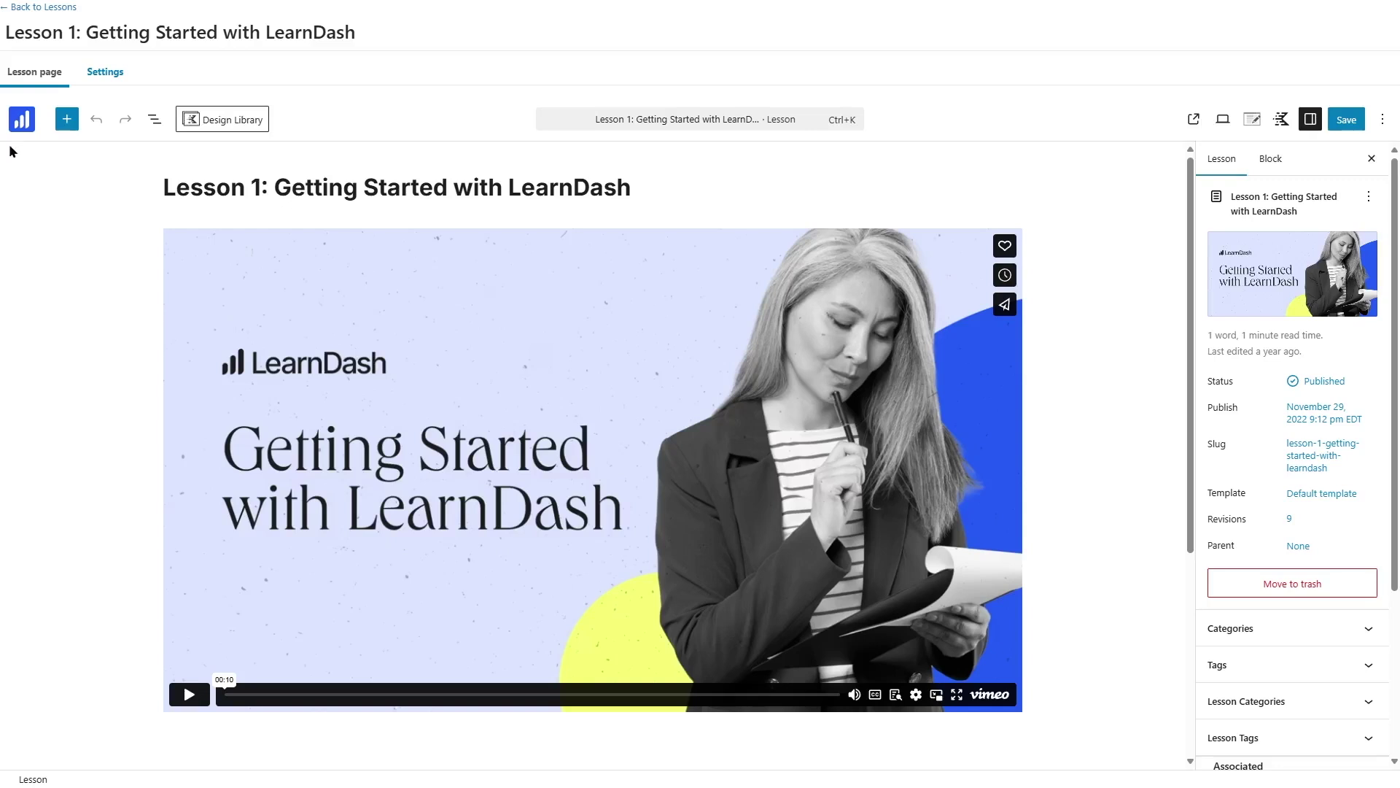
pyautogui.click(65, 123)
pyautogui.click(66, 120)
pyautogui.scroll(-4, 475, 400)
pyautogui.scroll(4, 741, 575)
# Step: Open the lesson's settings and preview the Video Progression options by enabling the setting and turning it off again
pyautogui.click(108, 72)
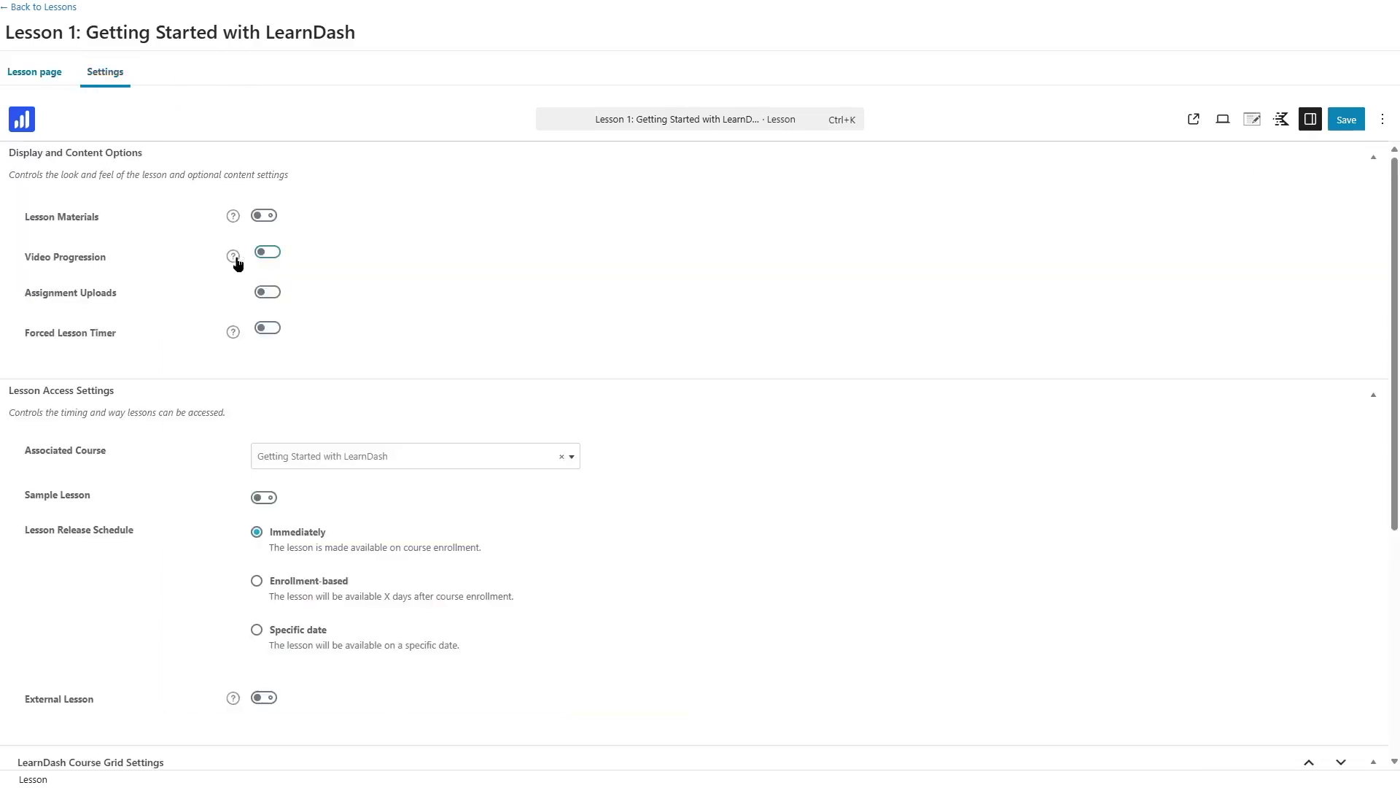
pyautogui.click(268, 253)
pyautogui.click(288, 293)
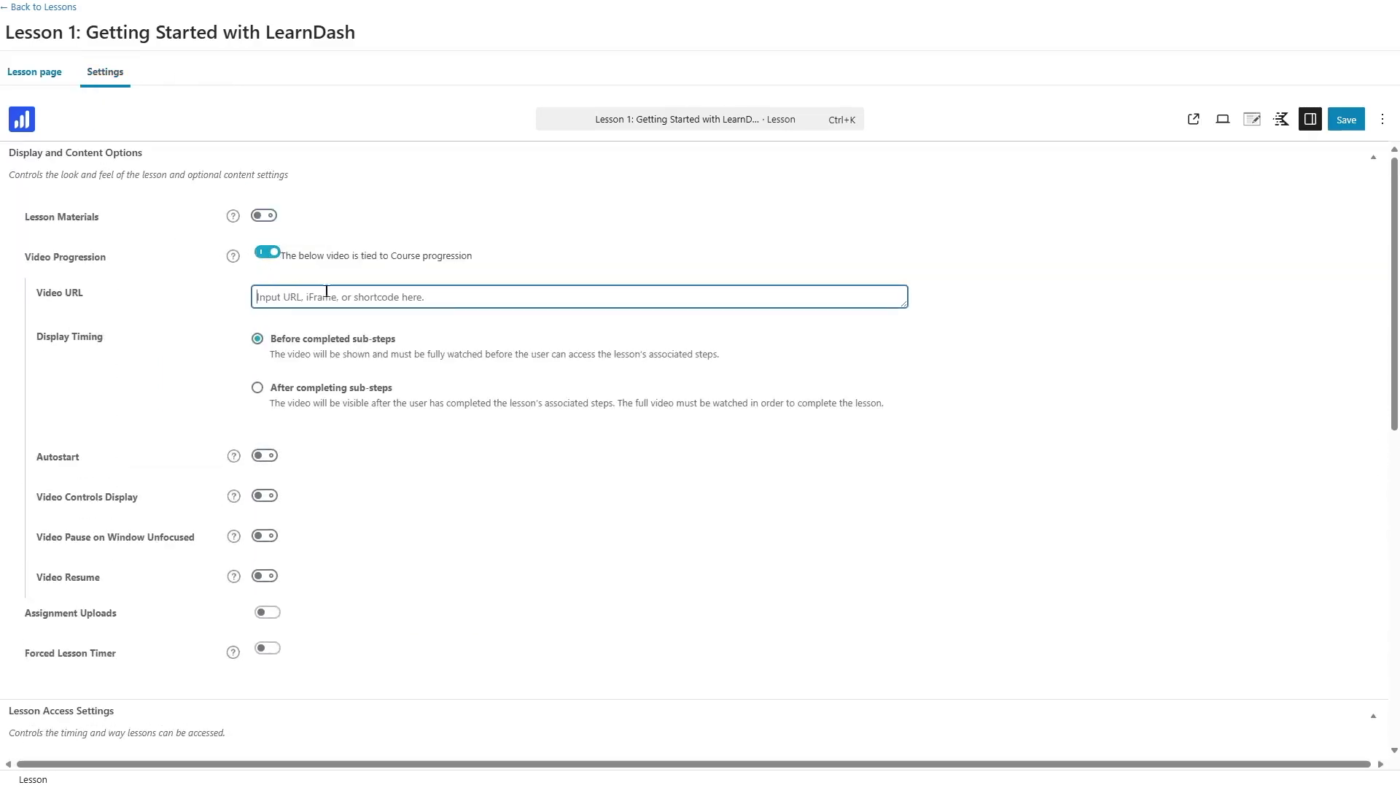
pyautogui.click(268, 252)
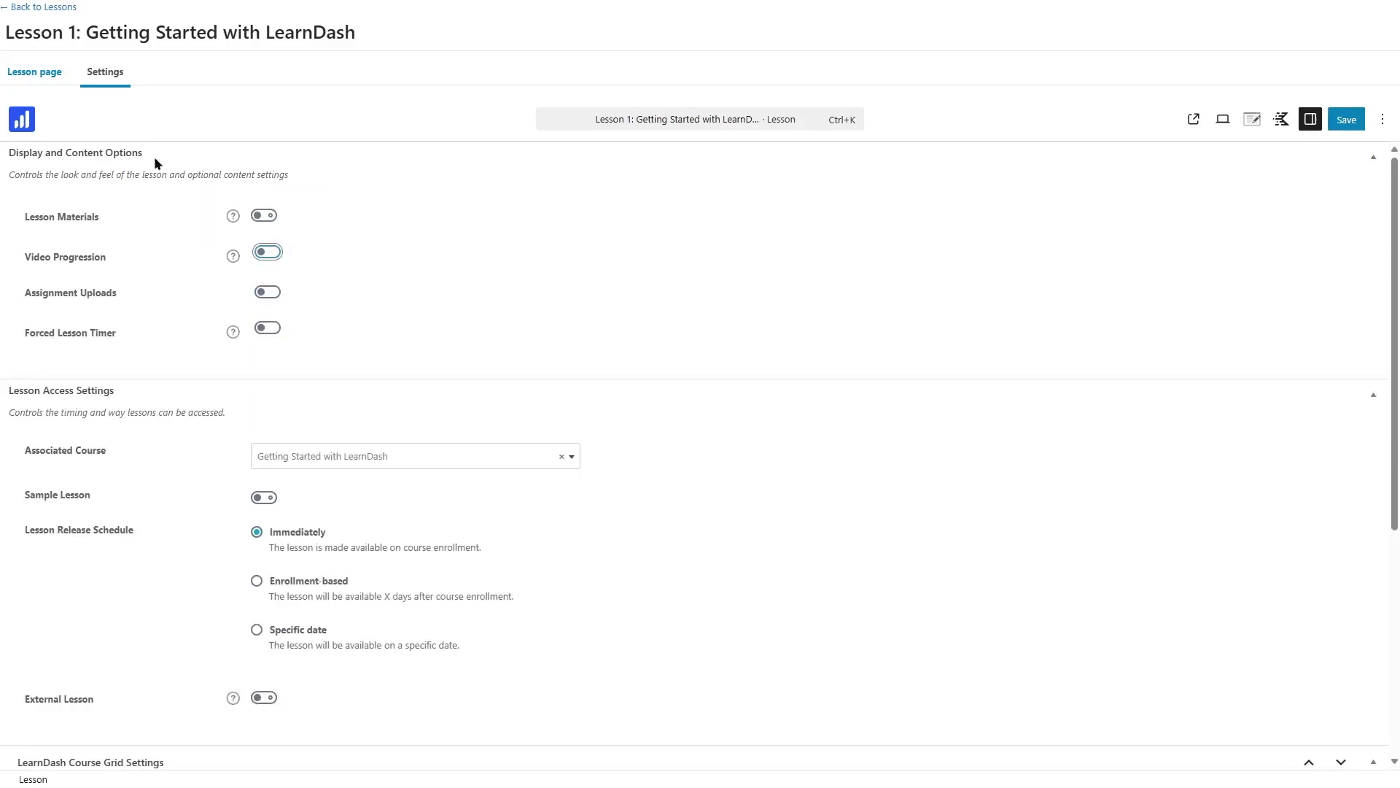
pyautogui.moveTo(1396, 293)
pyautogui.mouseDown()
pyautogui.moveTo(1396, 514)
pyautogui.moveTo(1395, 293)
pyautogui.mouseUp()
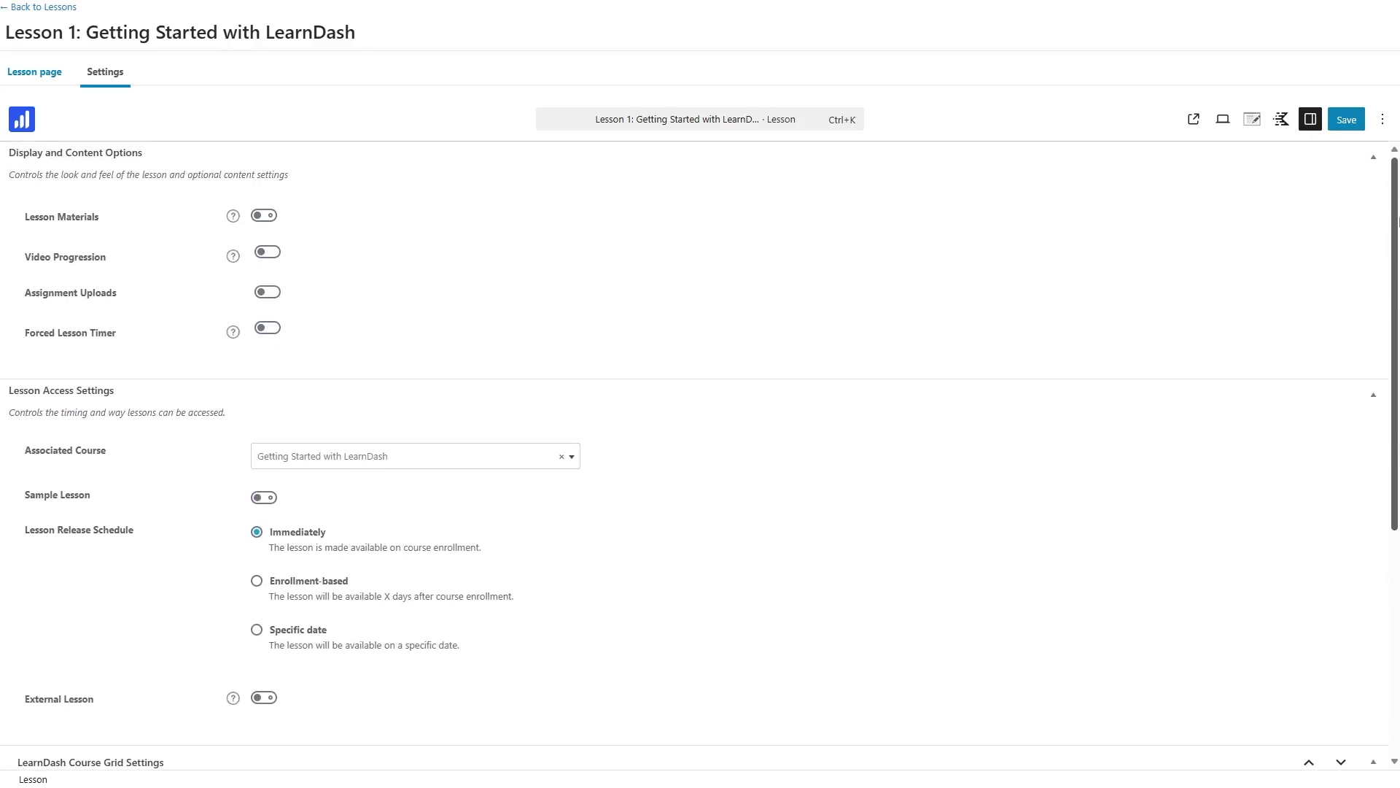
# Step: Review the lesson's materials, assignment upload, access, release schedule and course grid settings, and return to the lesson page
pyautogui.click(73, 226)
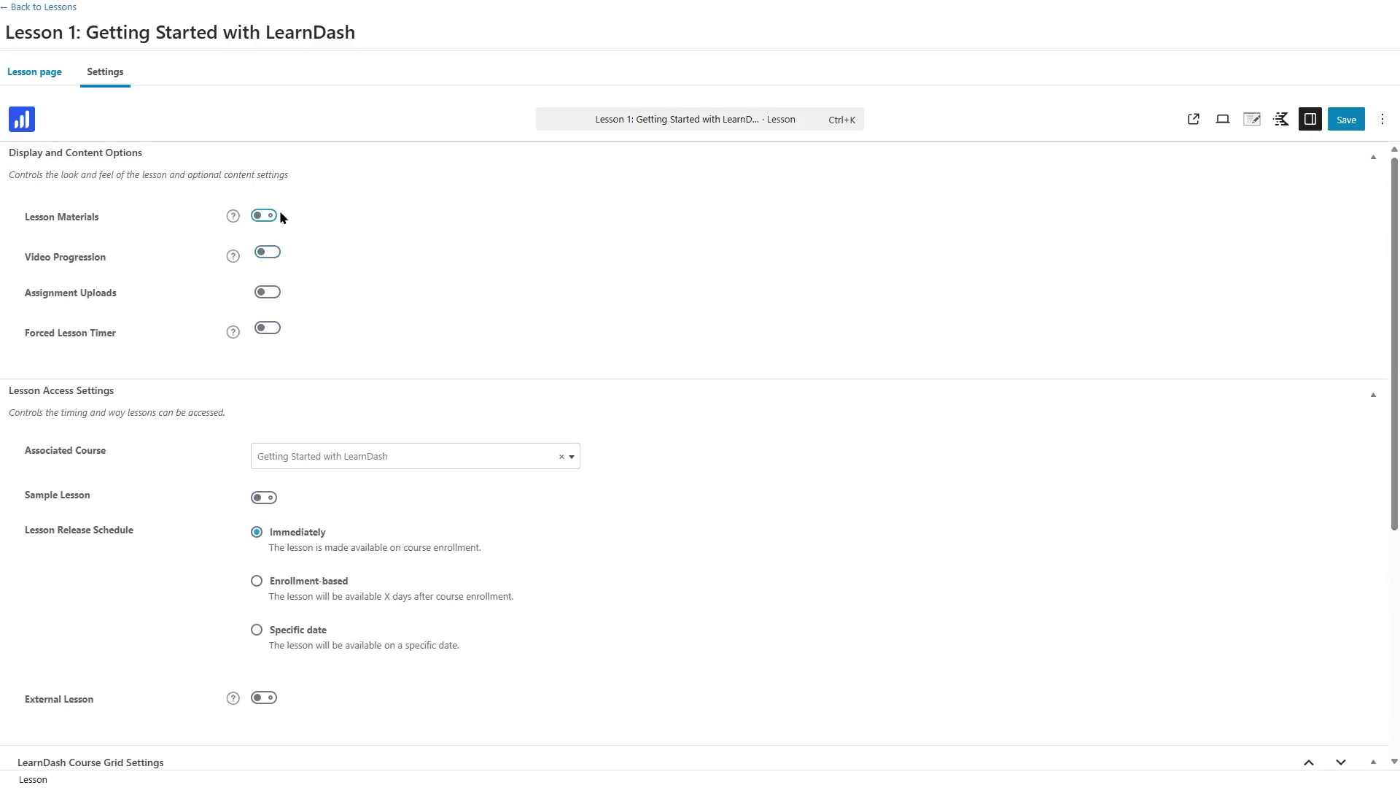
pyautogui.click(267, 252)
pyautogui.click(269, 292)
pyautogui.click(270, 498)
pyautogui.scroll(-5, 375, 698)
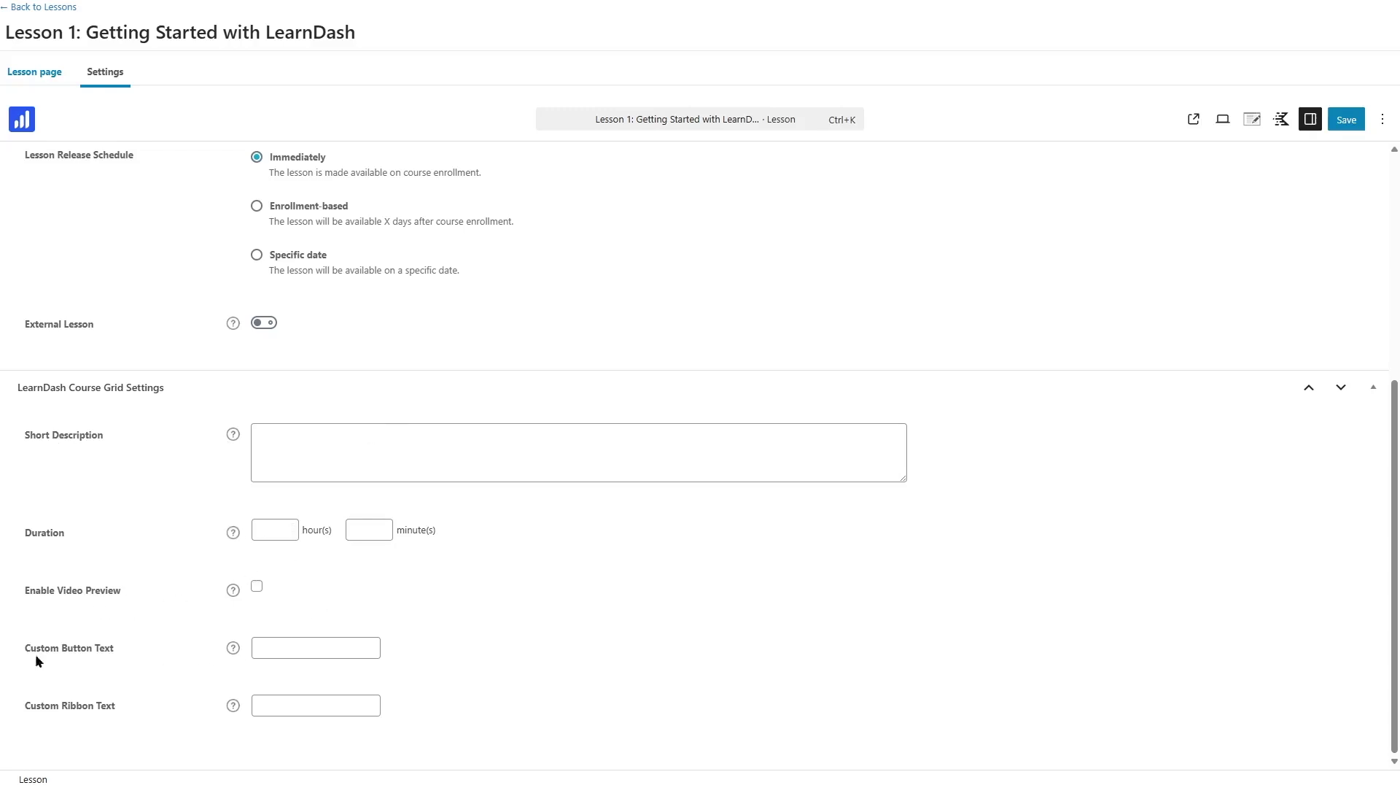
pyautogui.click(34, 71)
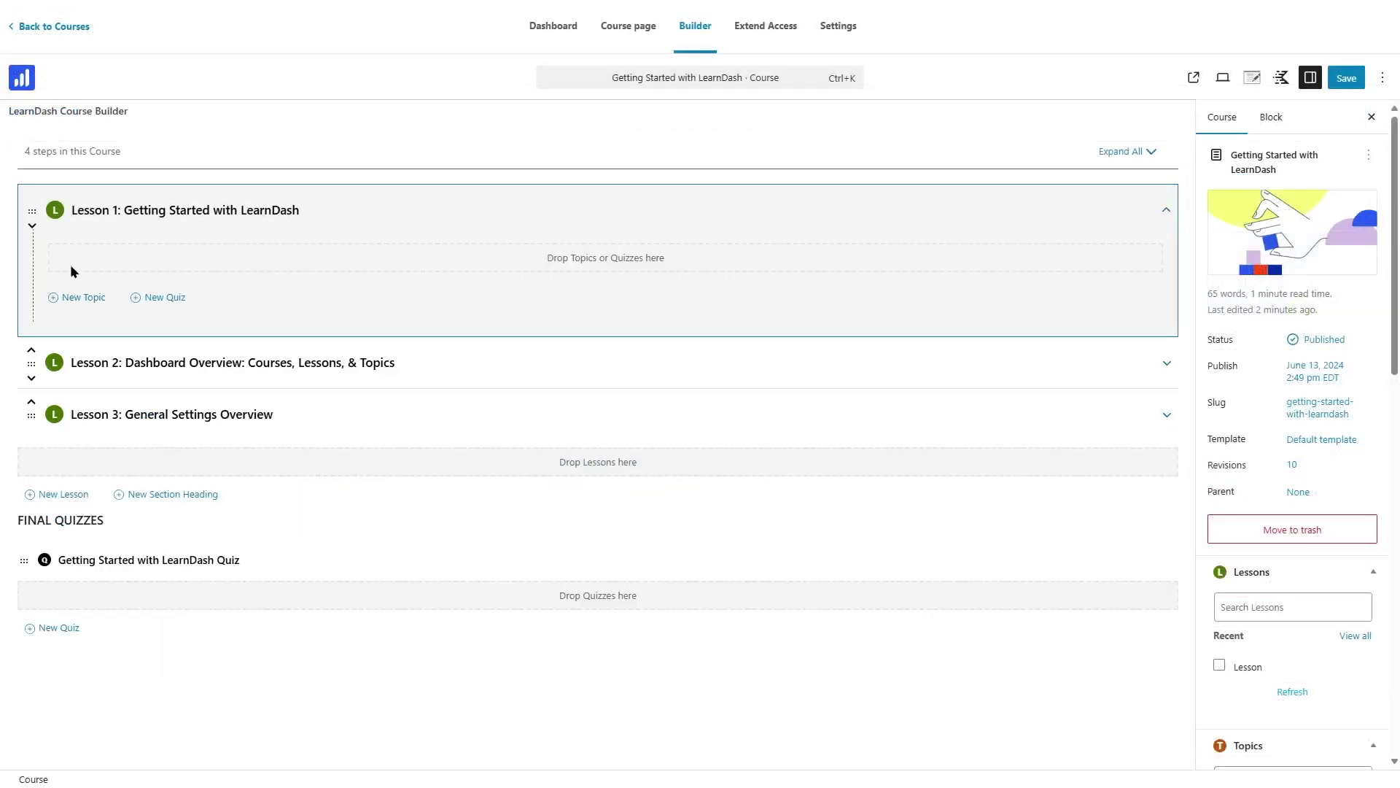
# Step: Add a topic named "What is an LMS?" under Lesson 1 in the course builder and save the course
pyautogui.click(109, 297)
pyautogui.write('What is an LMS?')
pyautogui.press('Return')
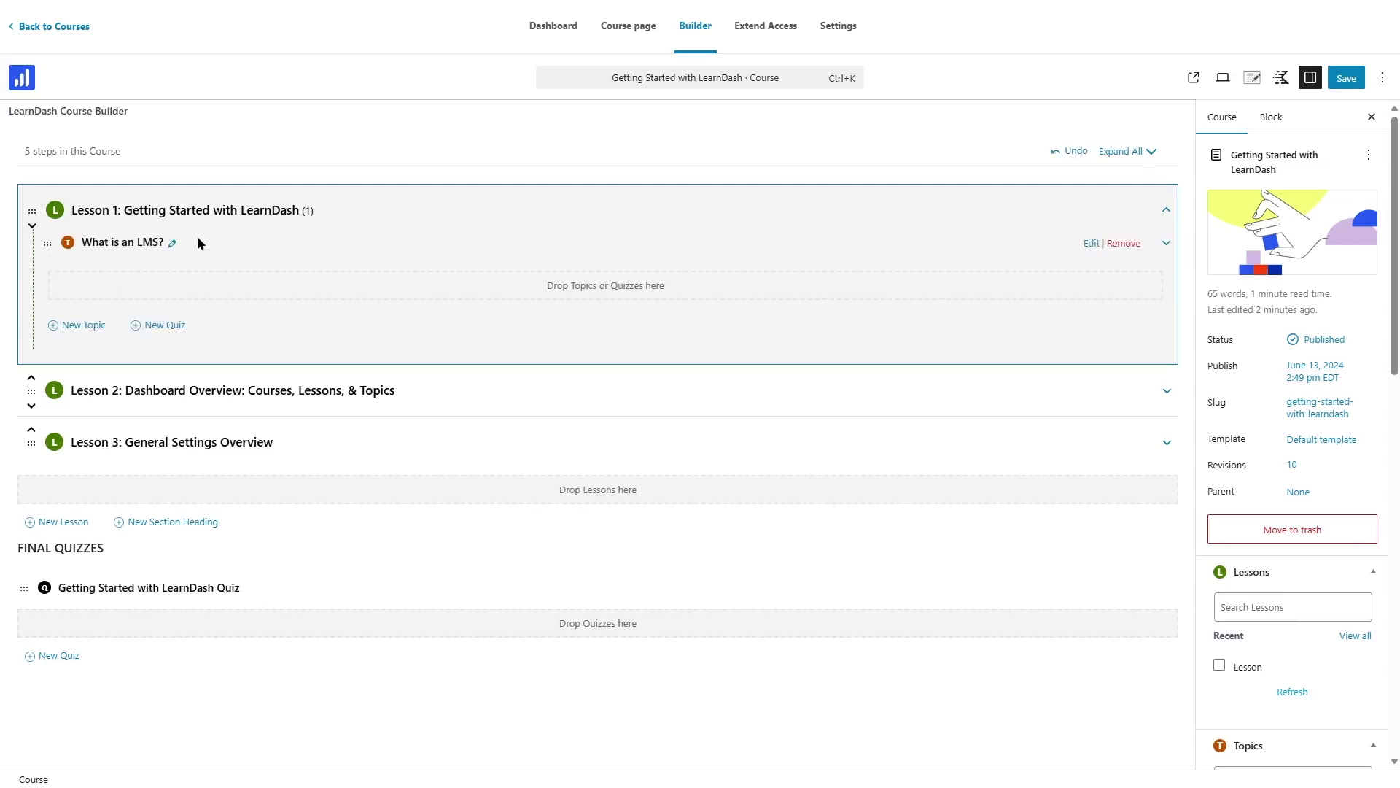
pyautogui.click(1339, 77)
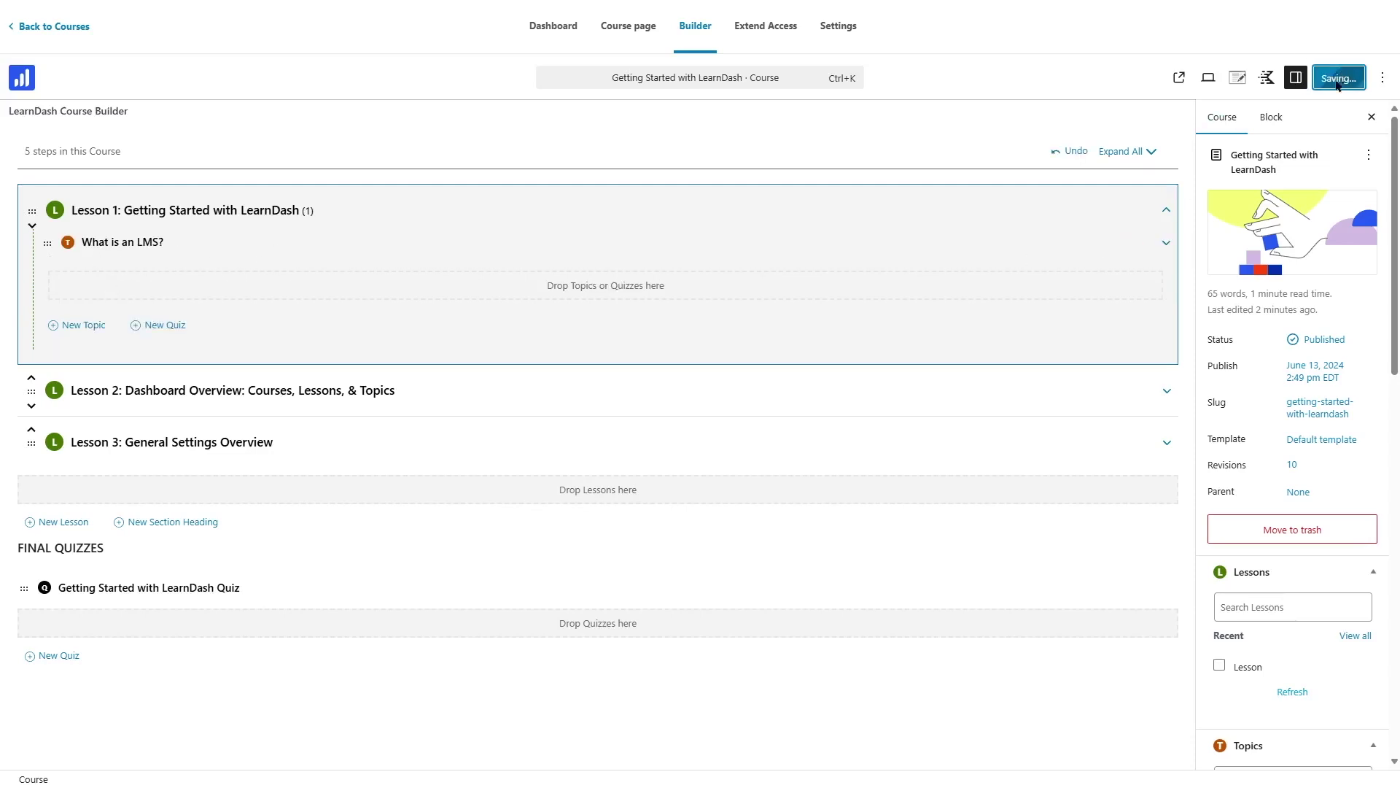
# Step: Open the "What is an LMS?" topic for editing and review its content area, display, access and course grid settings
pyautogui.moveTo(1111, 250)
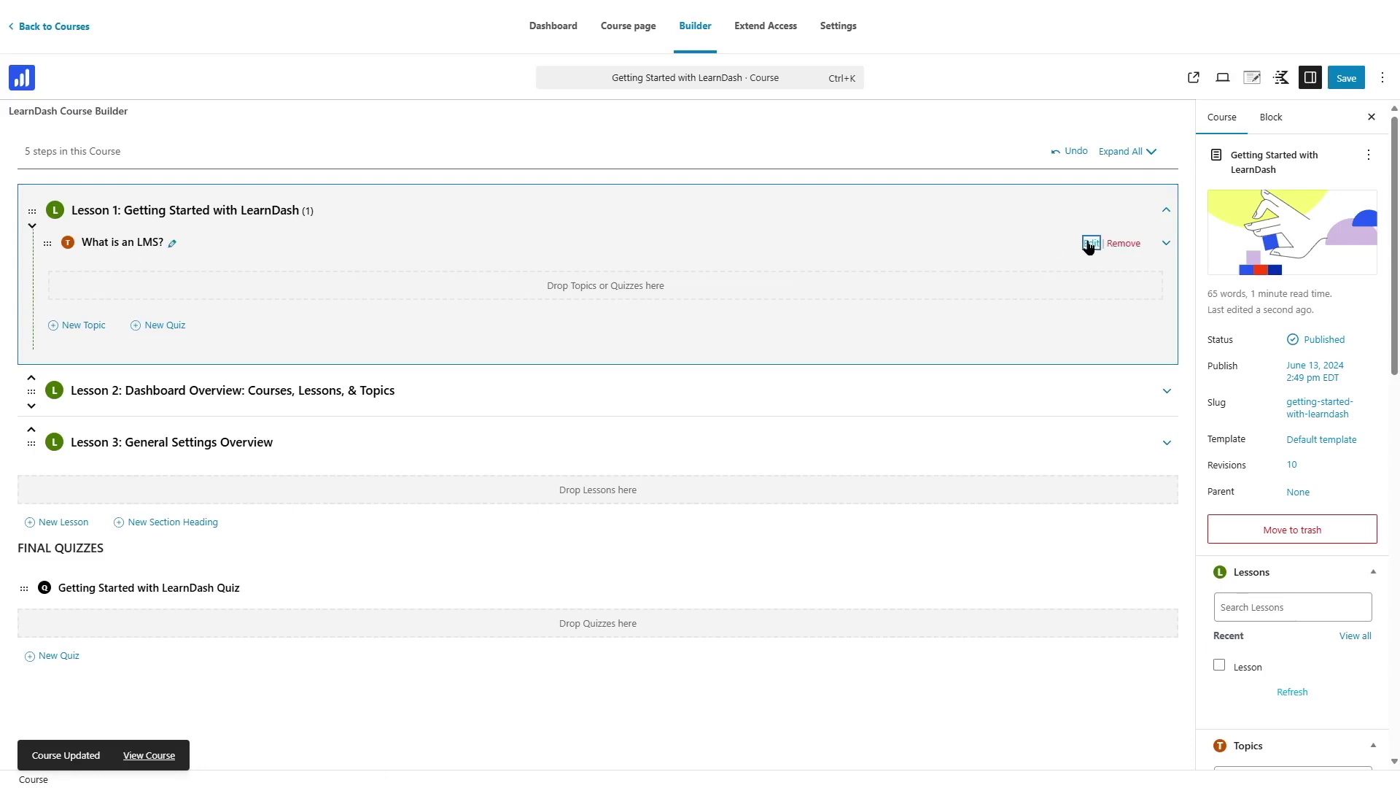
pyautogui.click(1090, 245)
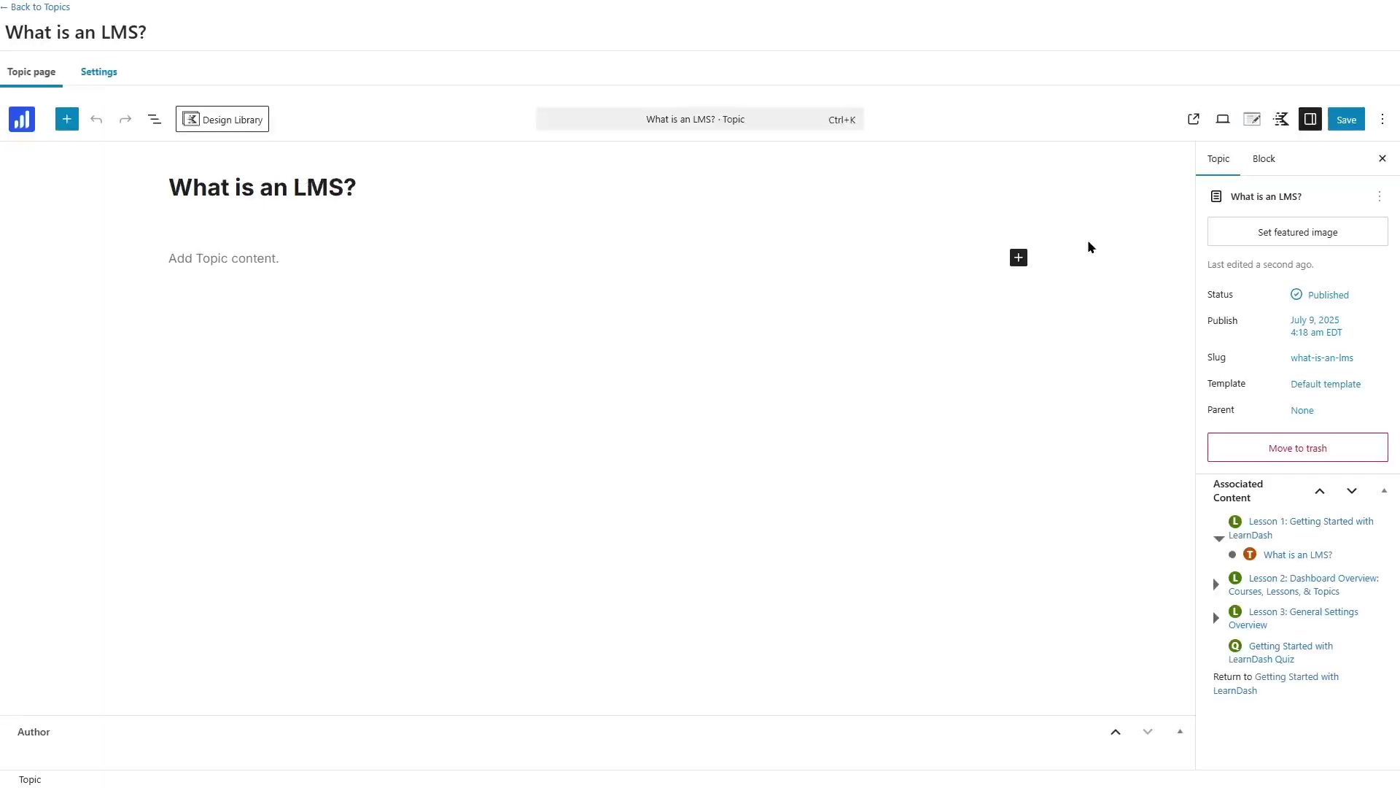
pyautogui.click(205, 258)
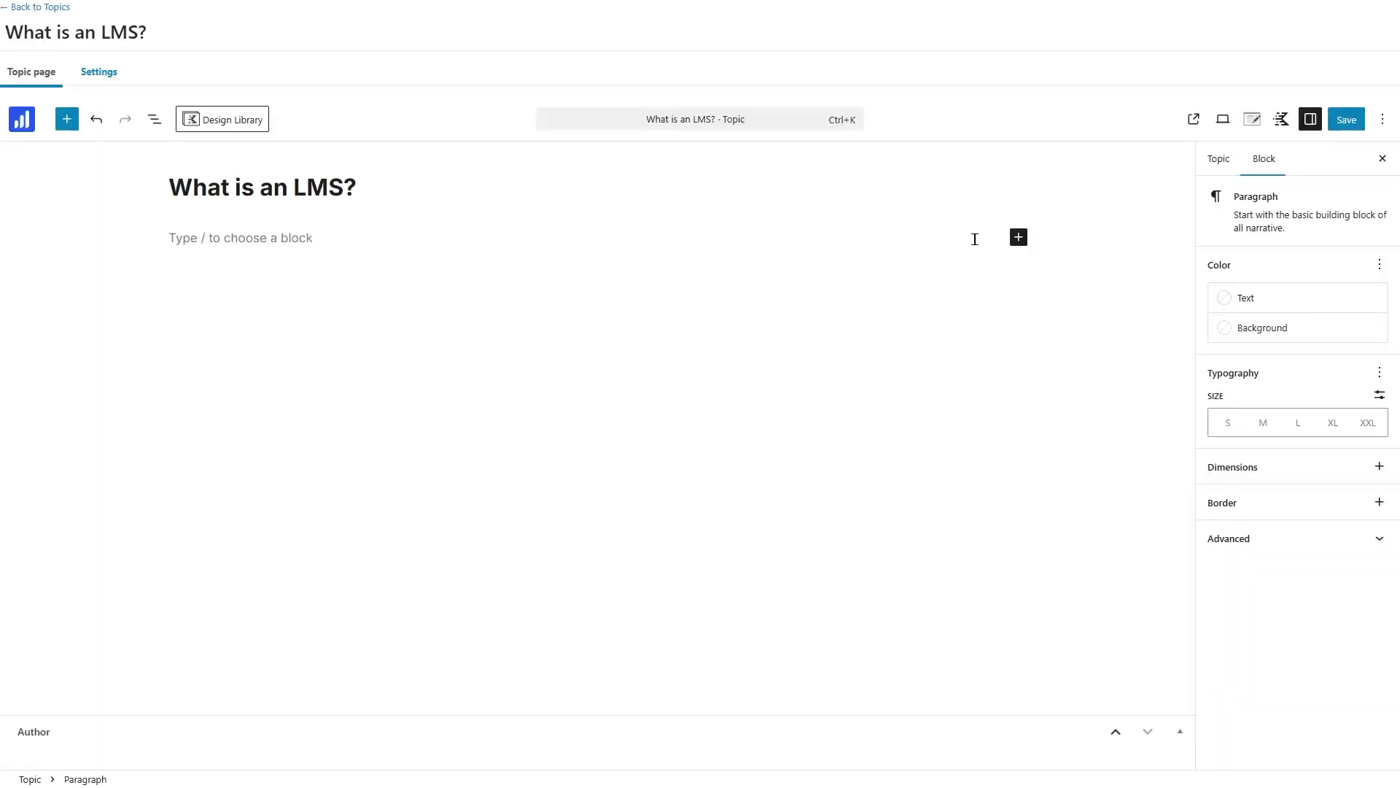
pyautogui.click(100, 74)
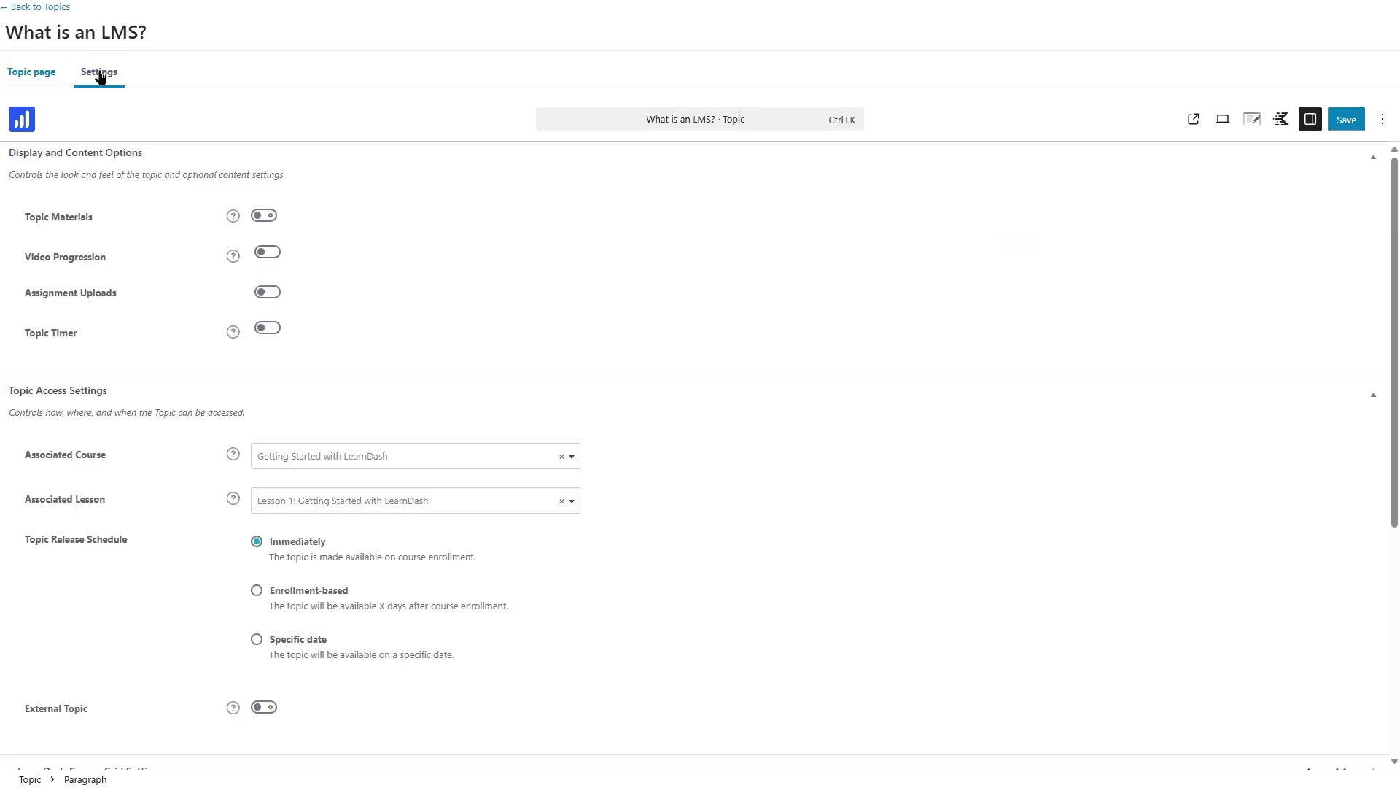
pyautogui.scroll(-5, 1398, 513)
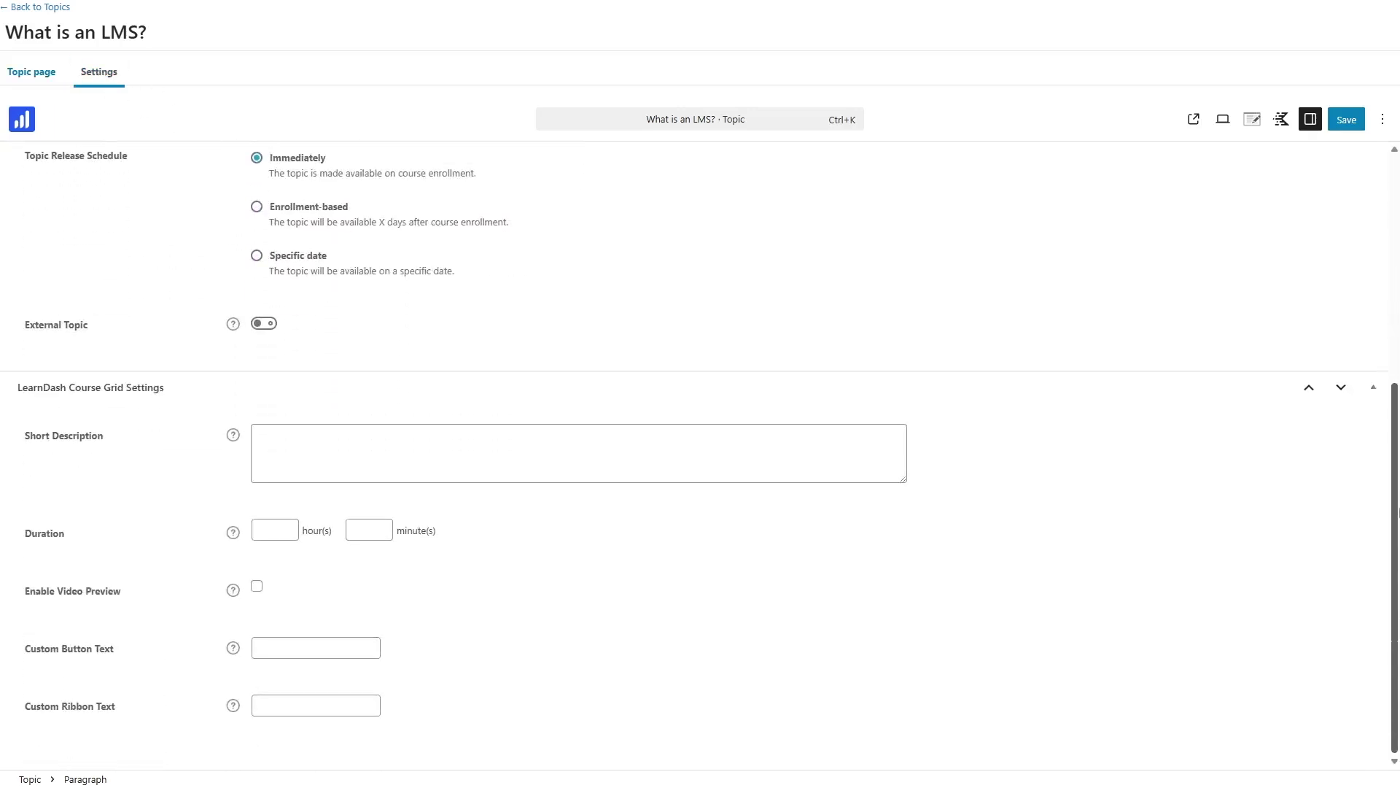
pyautogui.scroll(5, 1398, 513)
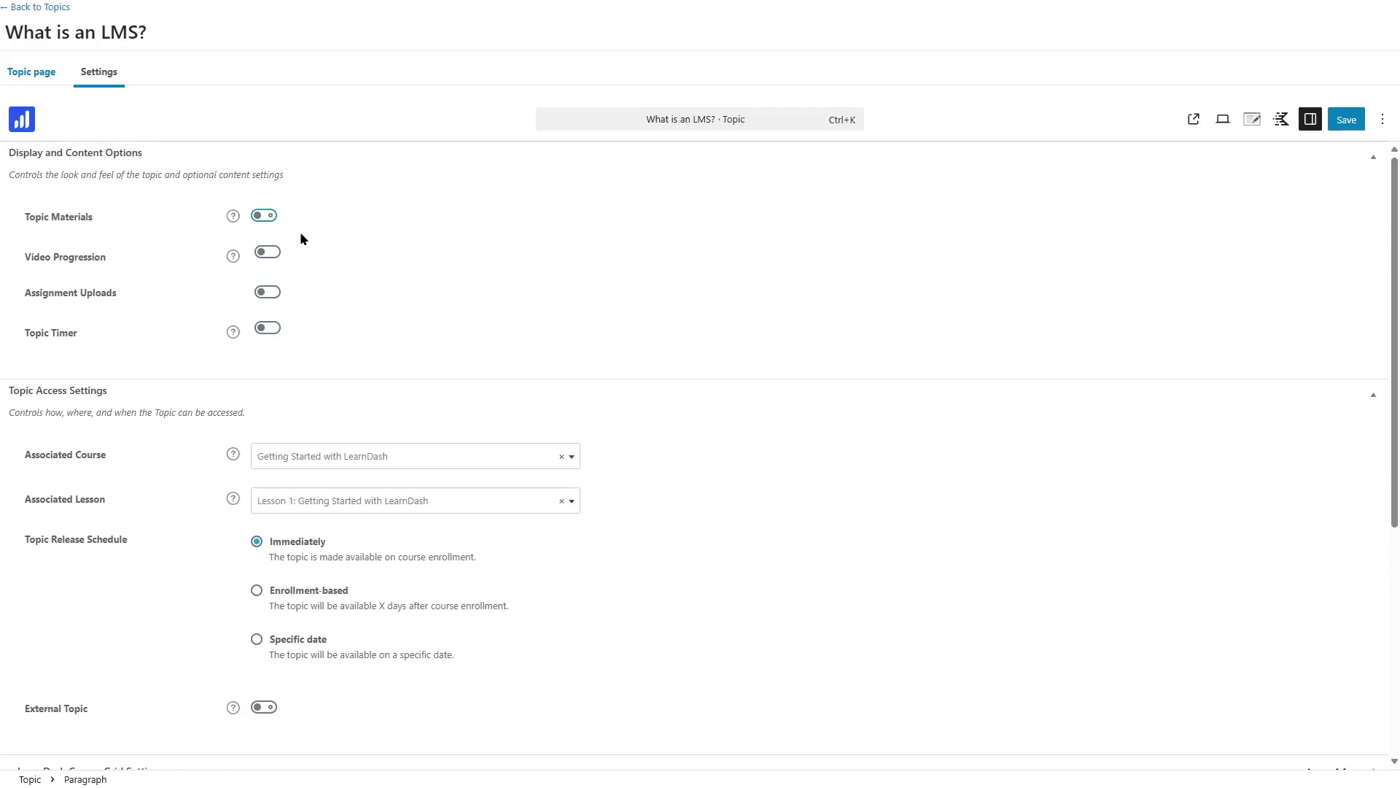
pyautogui.moveTo(272, 295)
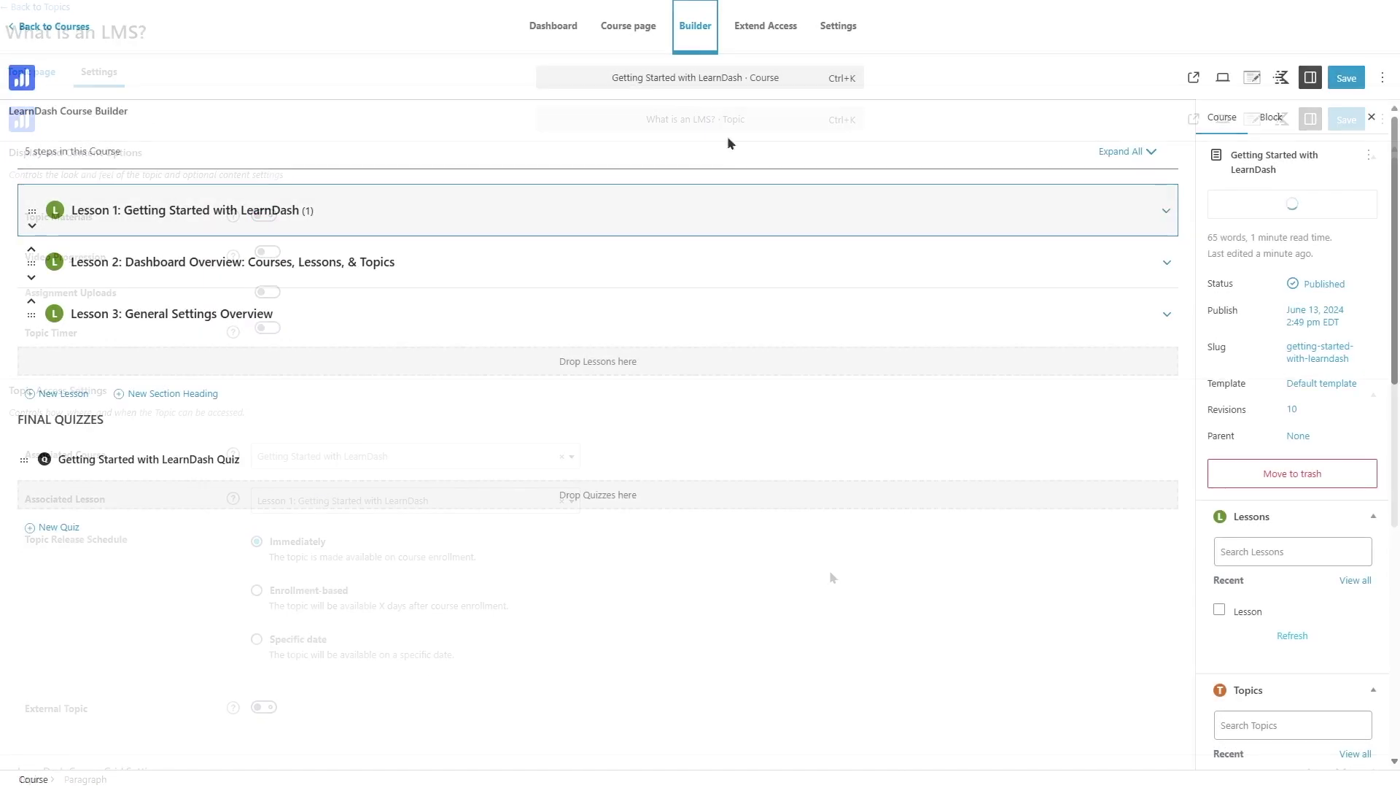
# Step: Review the course's enrollment, display and content, and access settings, and return to Lesson 1 in the builder
pyautogui.click(849, 32)
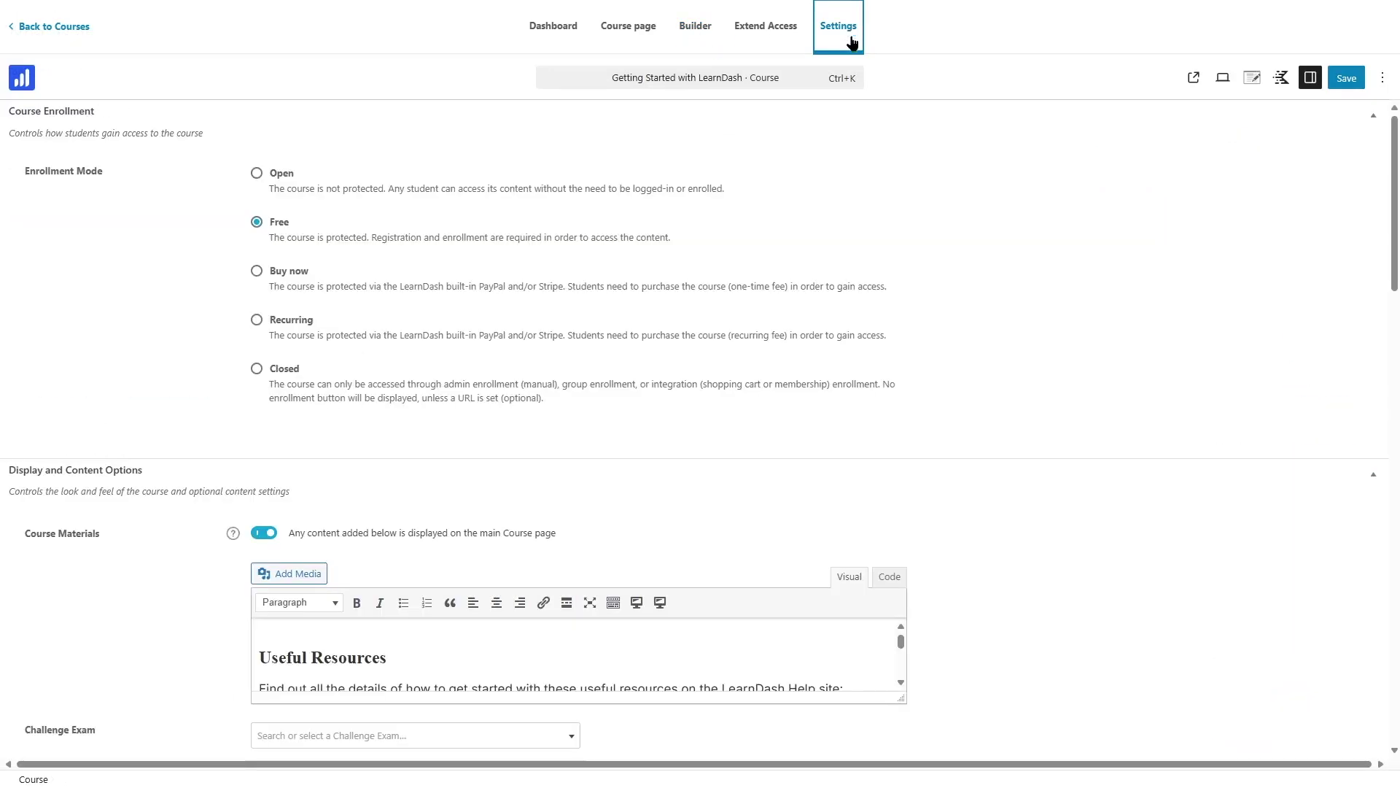
pyautogui.moveTo(1394, 175)
pyautogui.mouseDown()
pyautogui.moveTo(1397, 574)
pyautogui.moveTo(1395, 174)
pyautogui.mouseUp()
pyautogui.scroll(-3, 146, 490)
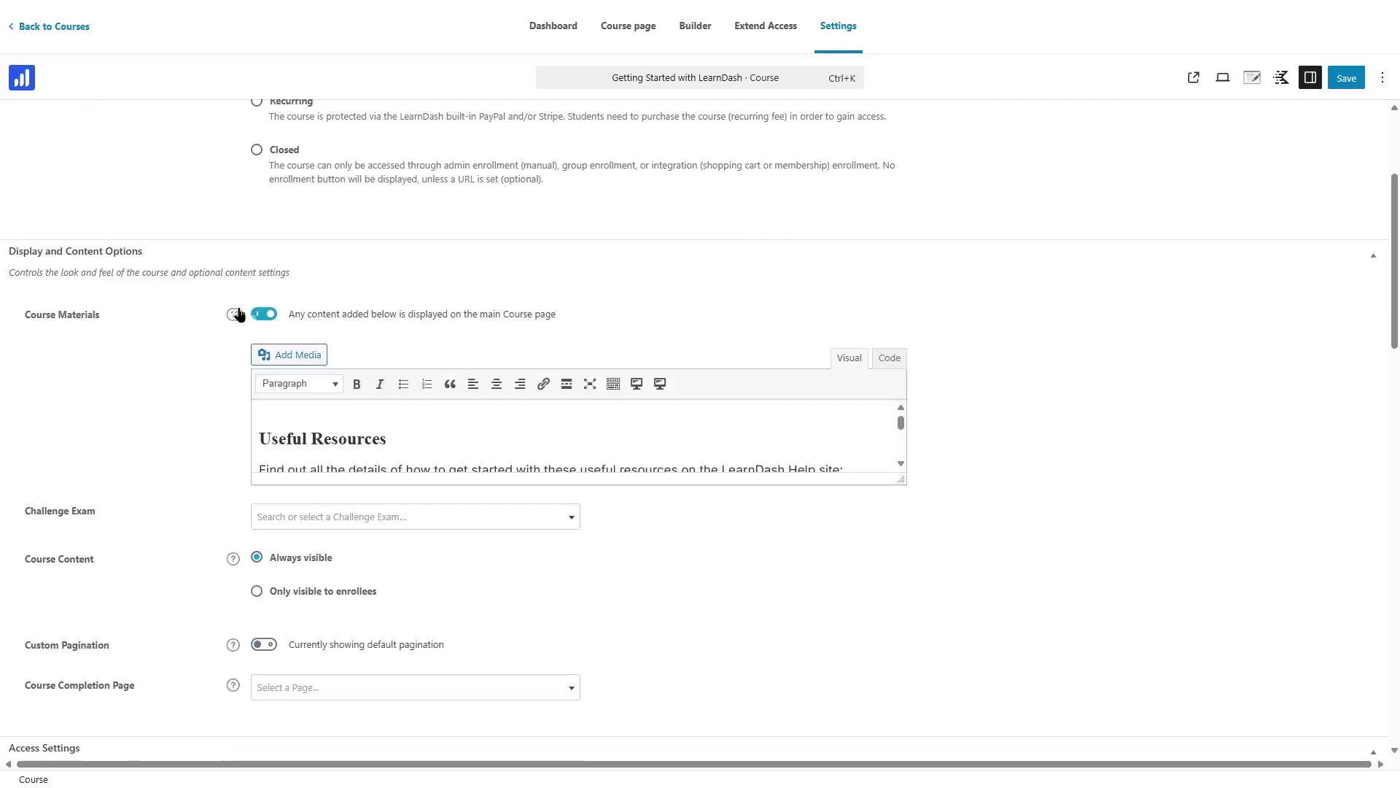
pyautogui.scroll(-5, 359, 419)
pyautogui.scroll(5, 356, 438)
pyautogui.scroll(-5, 224, 687)
pyautogui.click(695, 25)
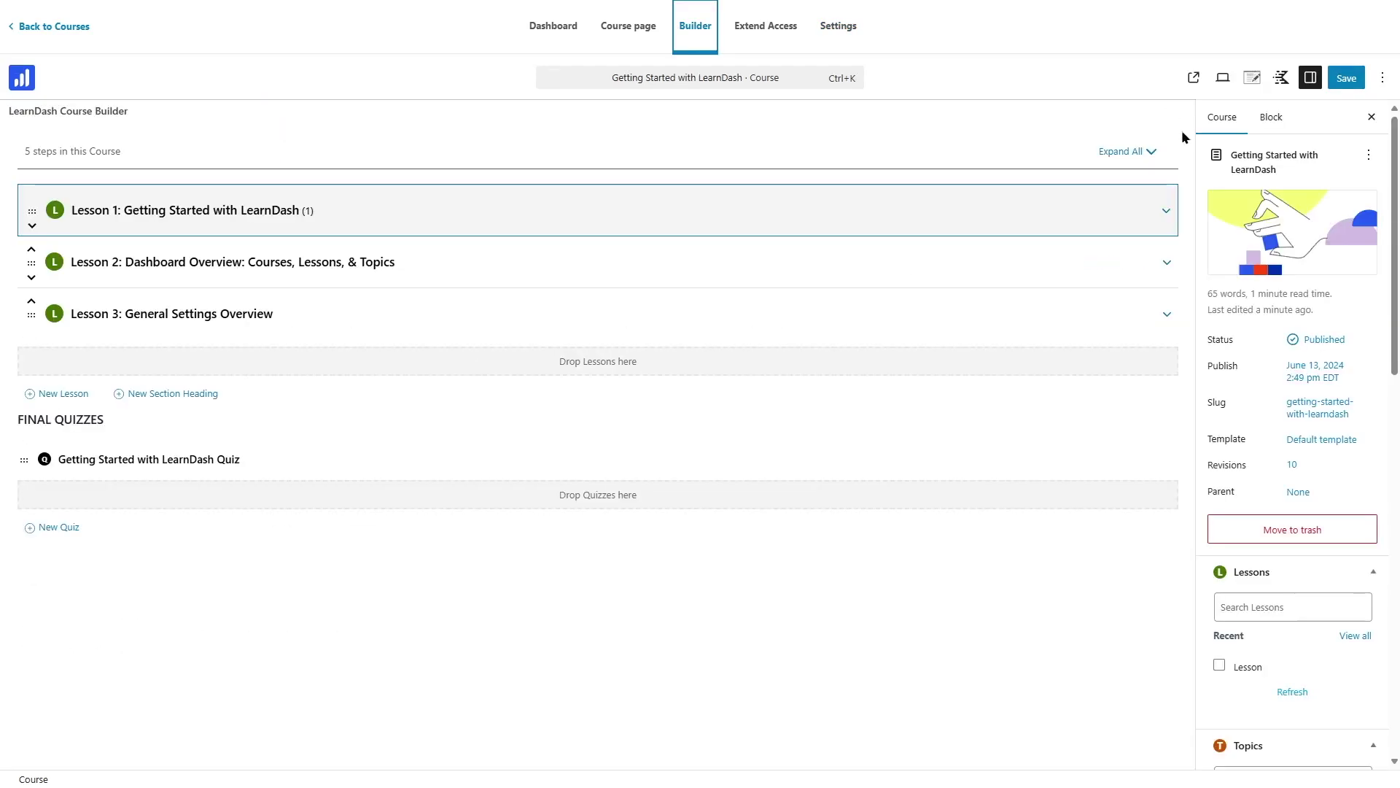
pyautogui.click(1164, 213)
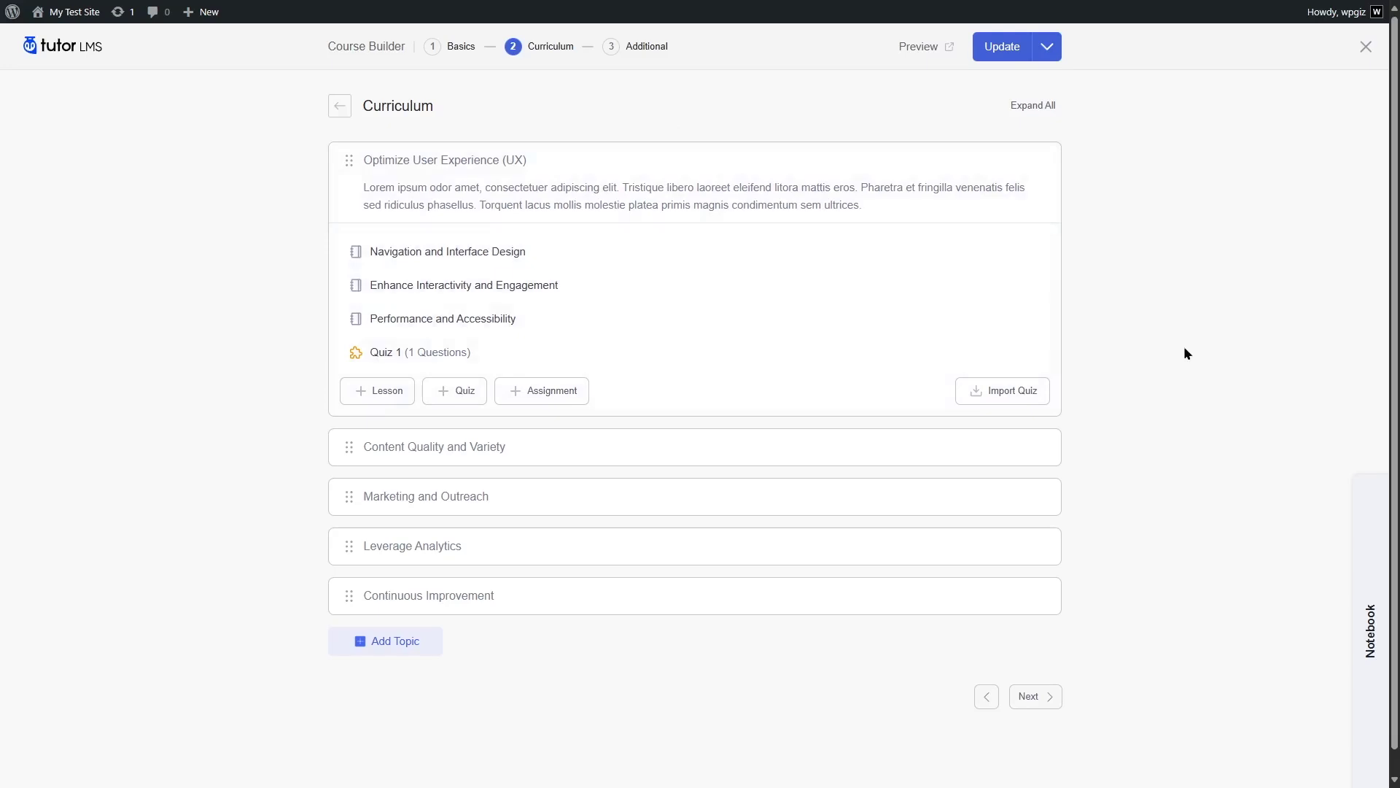
# Step: Switch to the Tutor LMS curriculum, open a blank quiz form under Optimize User Experience (UX), and close it
pyautogui.moveTo(1041, 162)
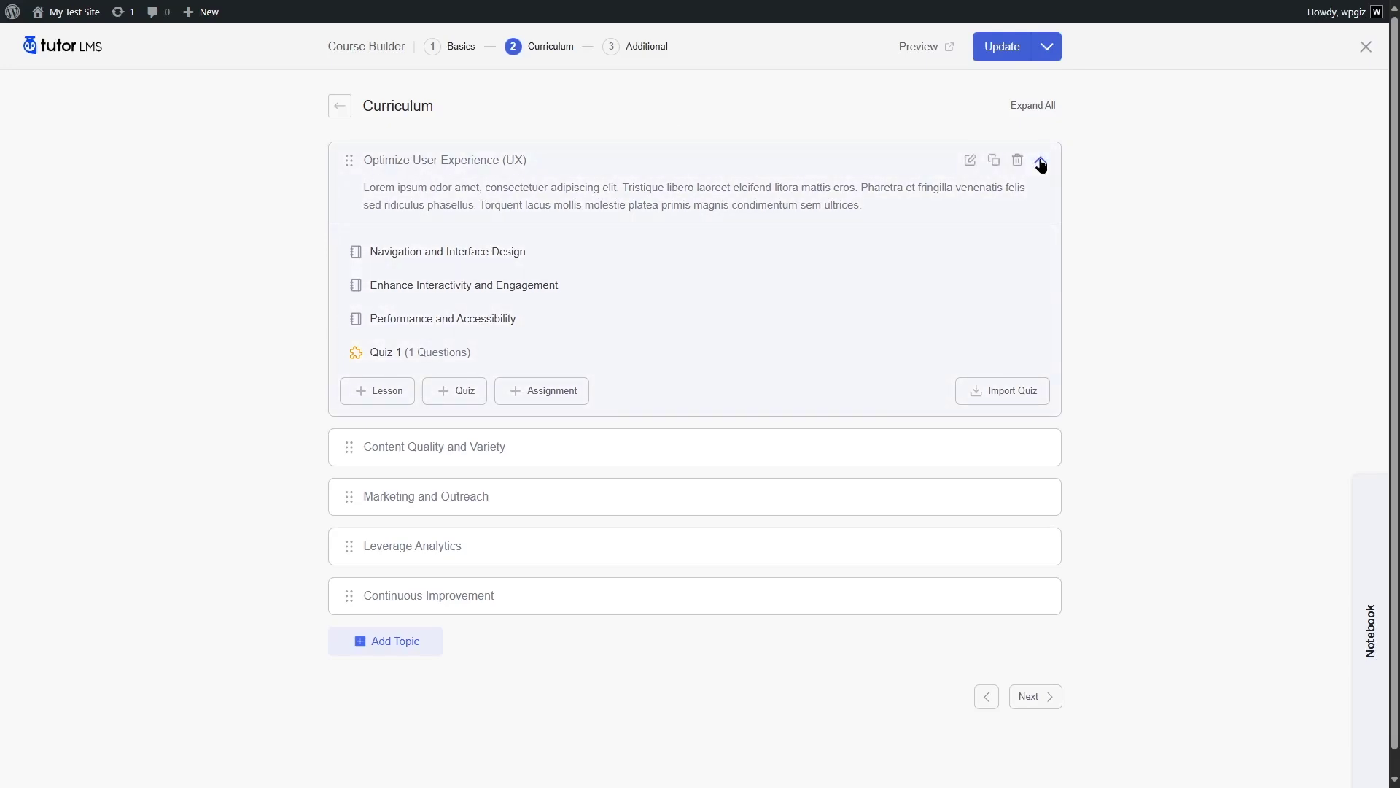
pyautogui.moveTo(985, 312)
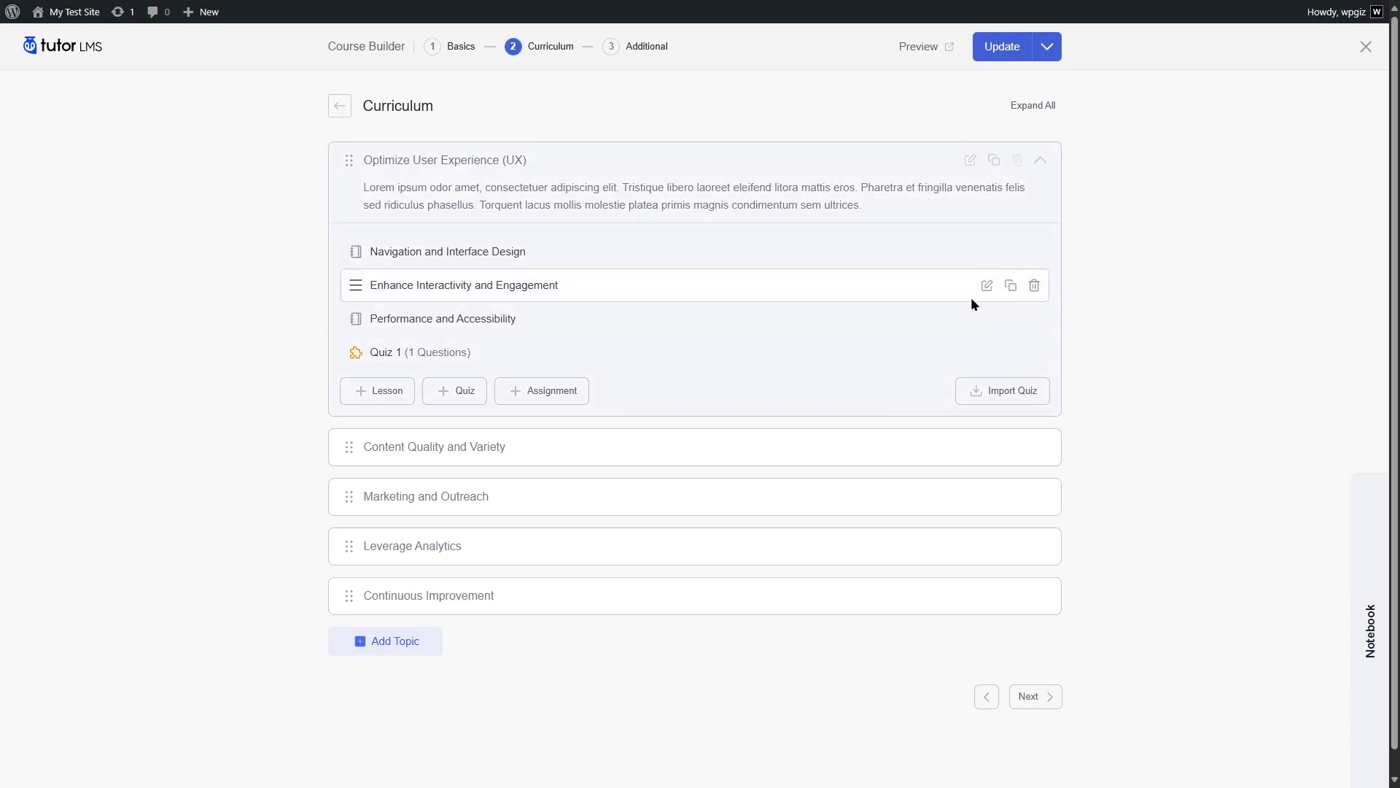
pyautogui.click(449, 391)
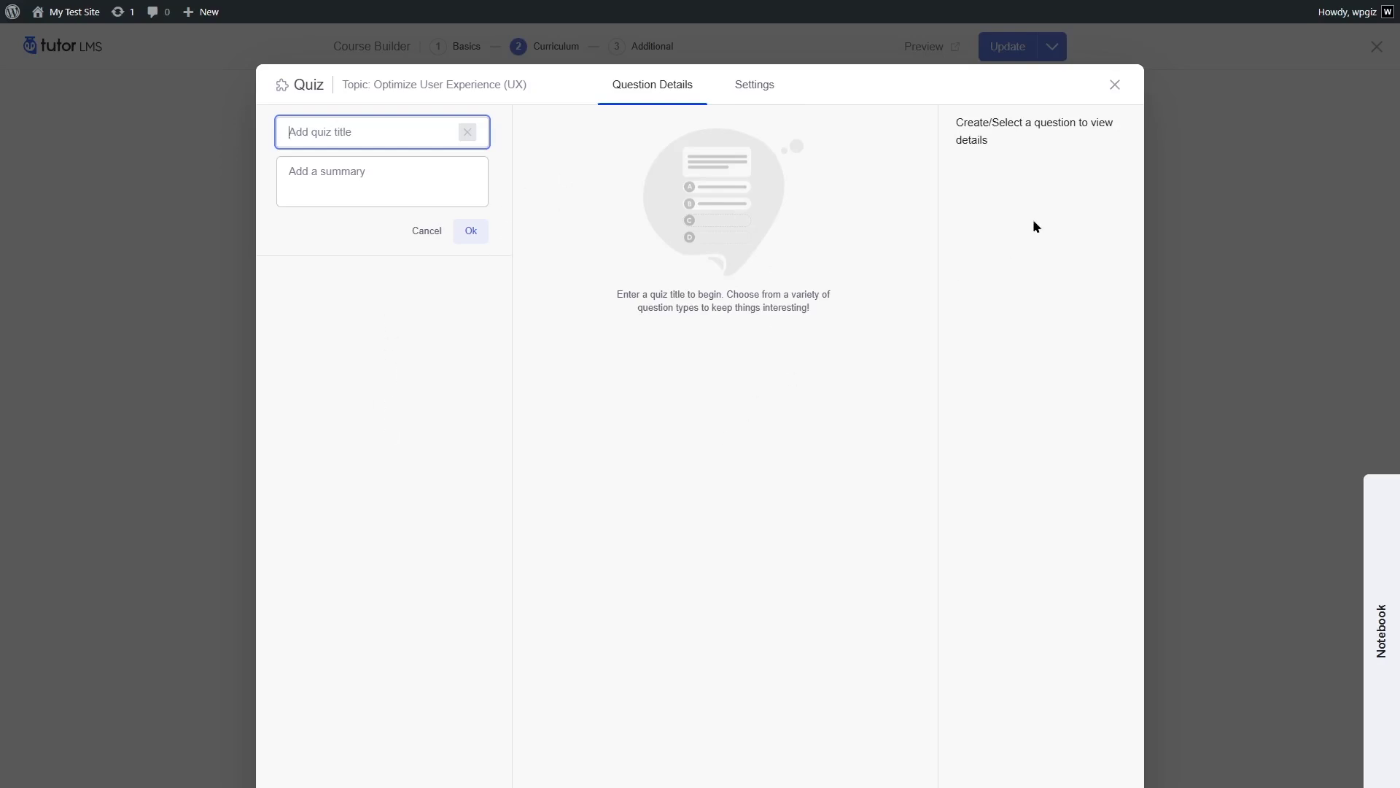
pyautogui.click(1115, 85)
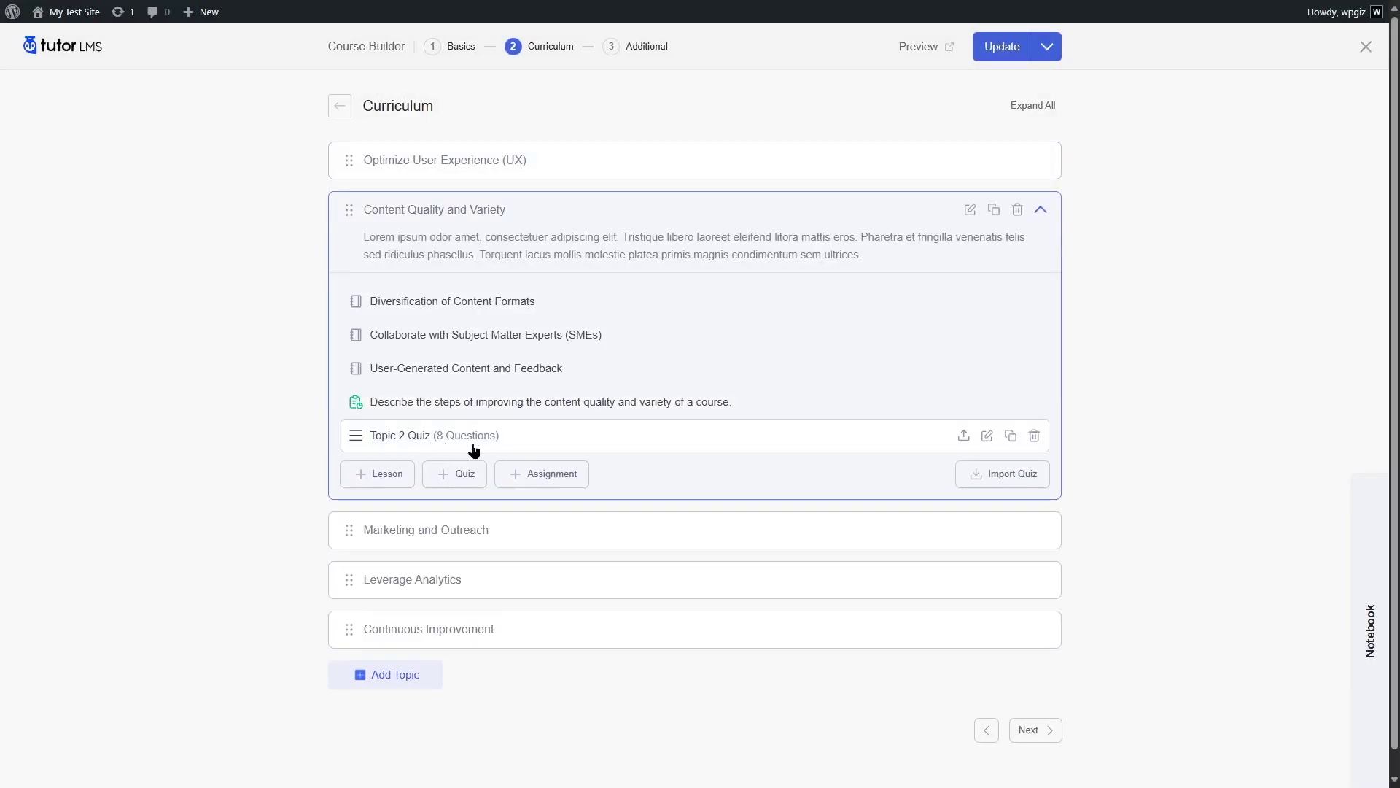
# Step: Open the Topic 2 Quiz for editing and examine the available question types plus its true/false, multiple choice and fill-in-the-blank questions
pyautogui.click(986, 436)
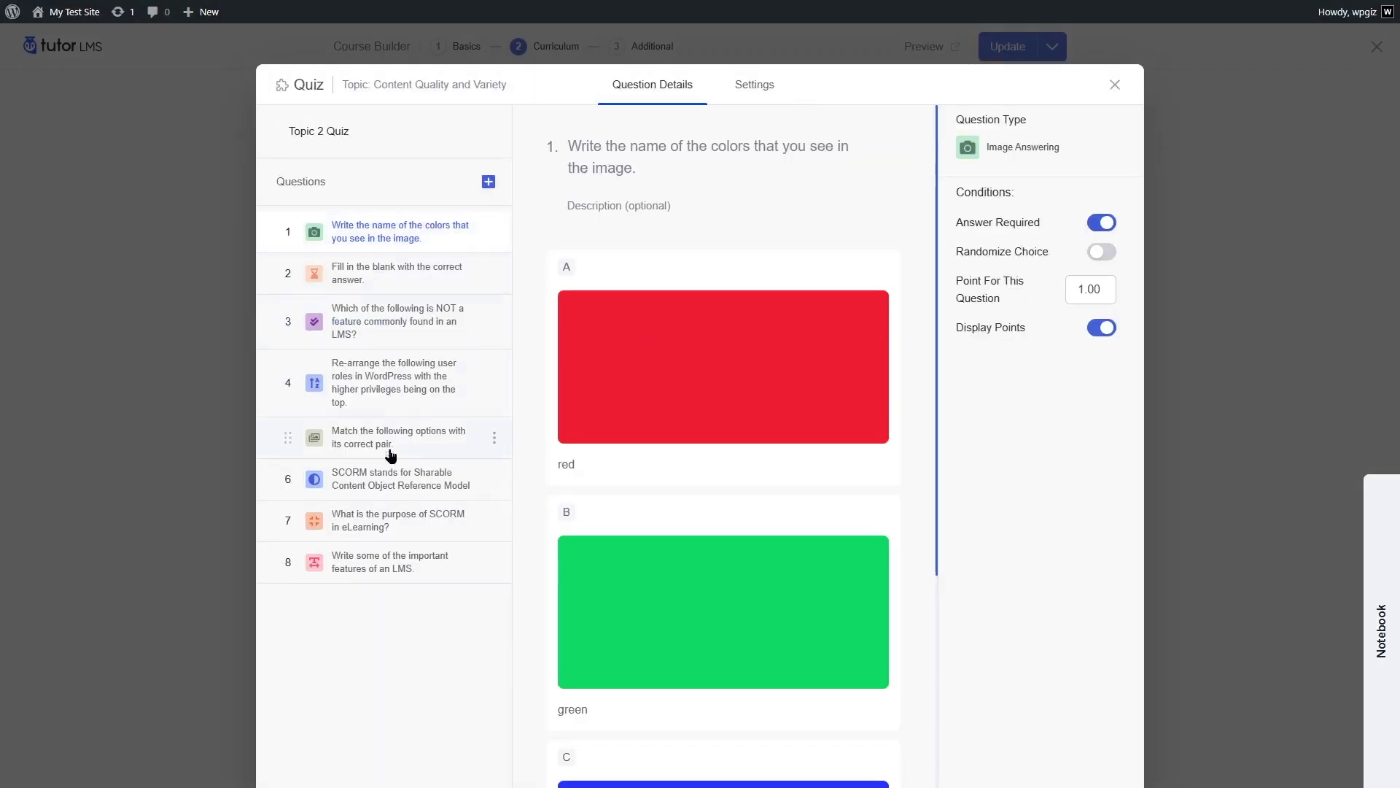
pyautogui.click(487, 184)
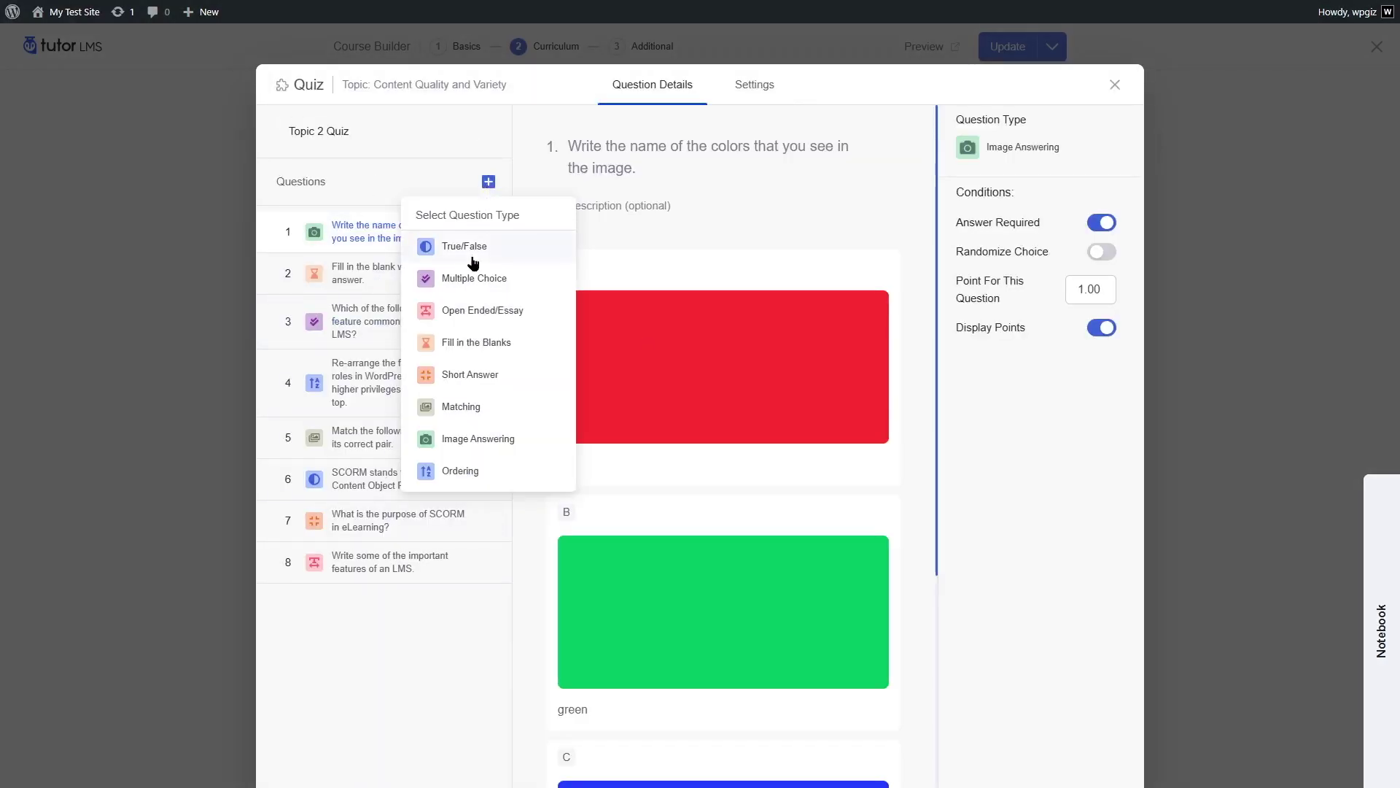
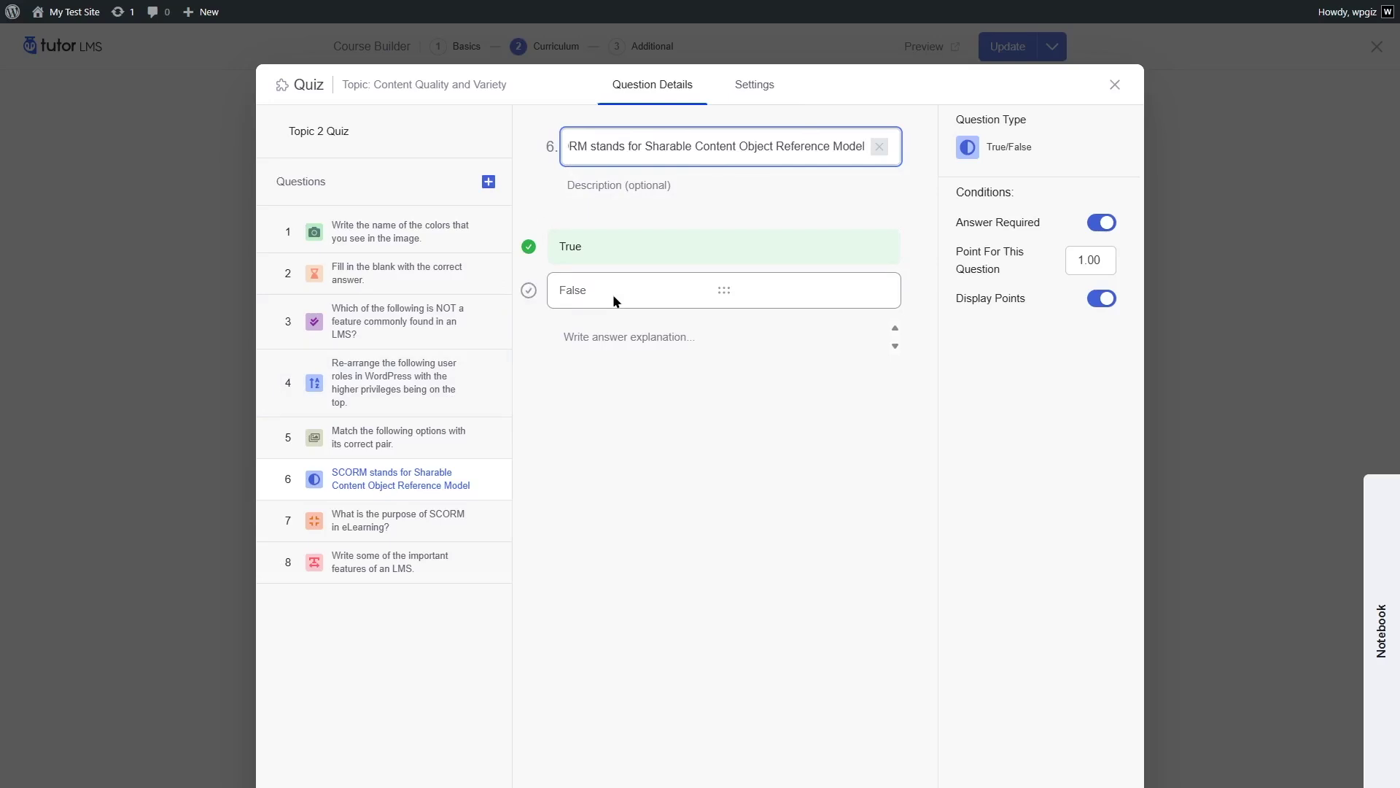
pyautogui.click(384, 326)
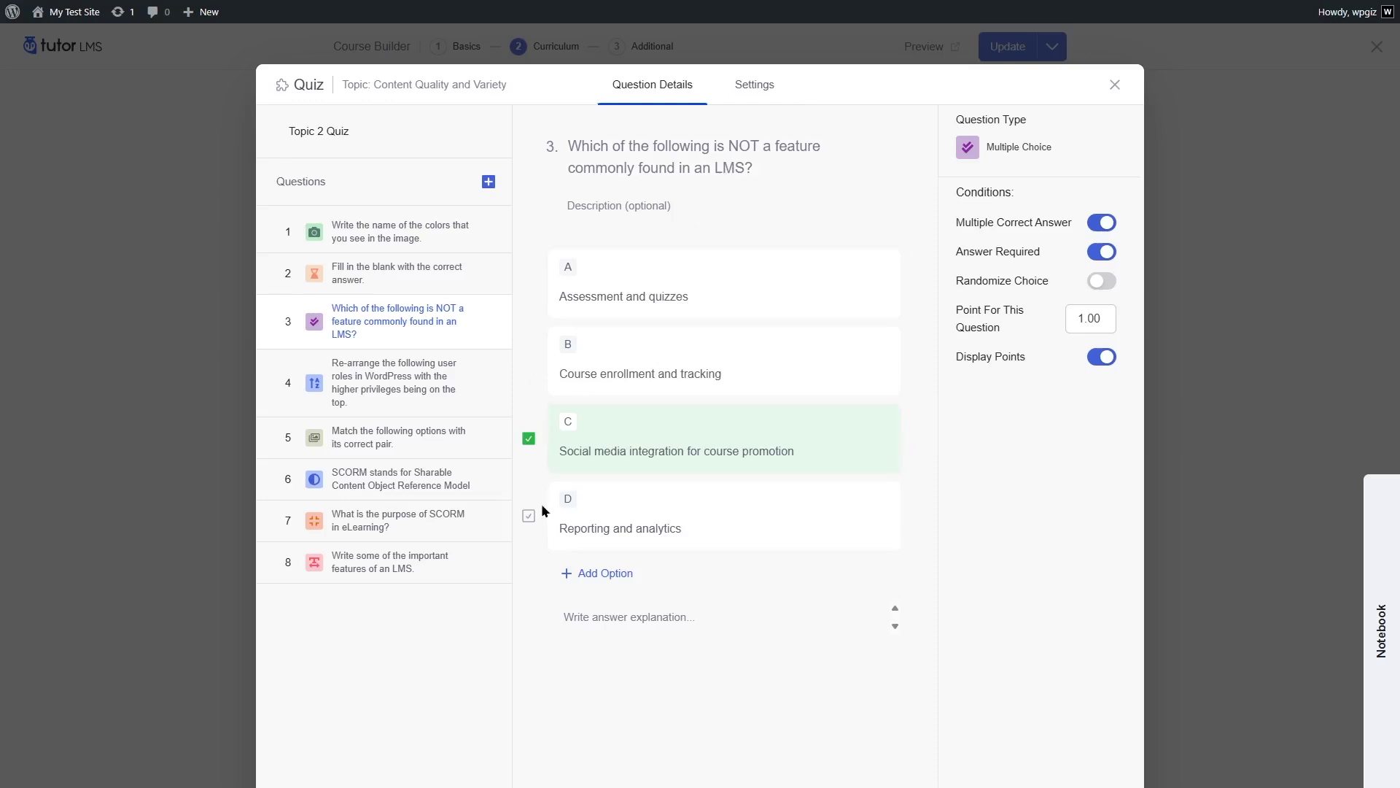
pyautogui.click(410, 280)
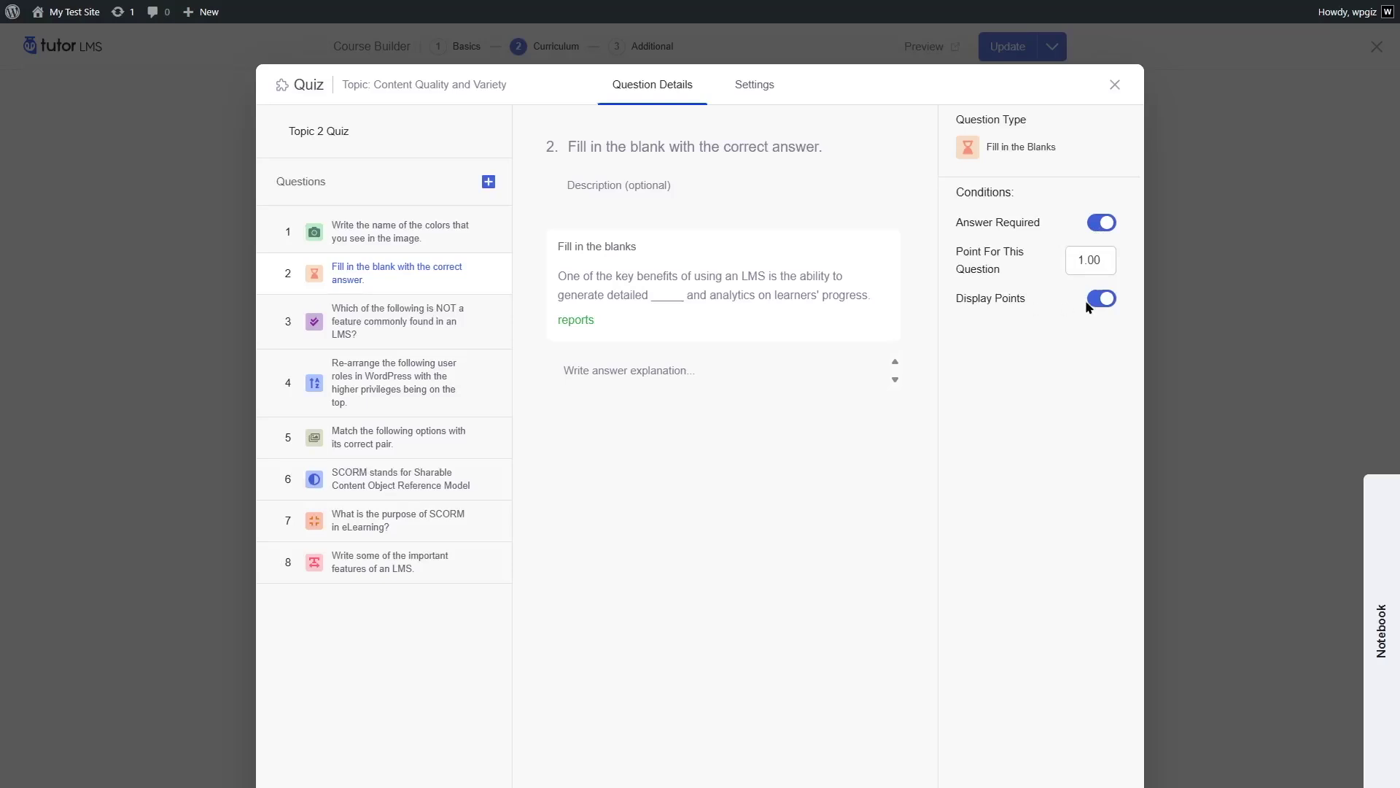
# Step: Review the Topic 2 Quiz's basic and advanced settings, including the feedback mode choices and attempts allowed
pyautogui.click(756, 86)
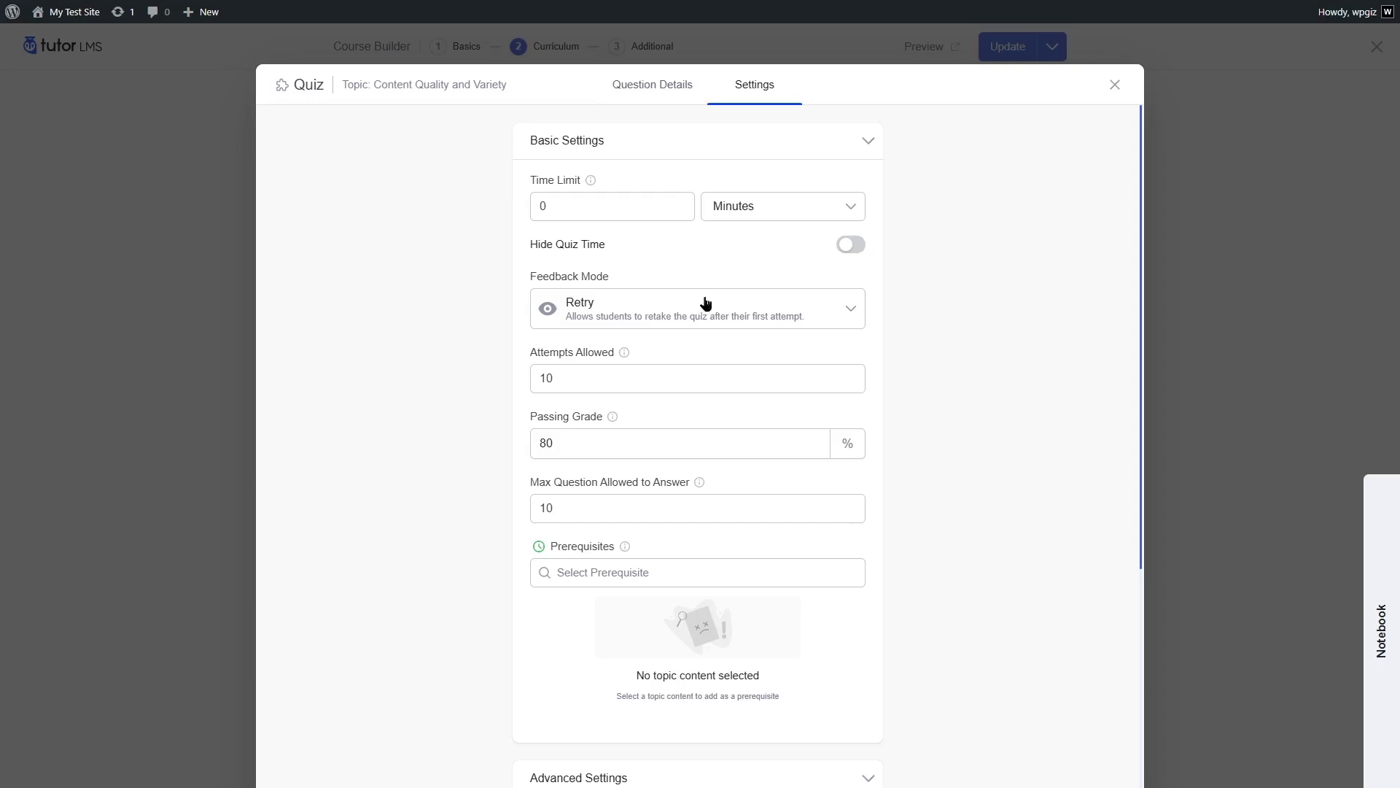
pyautogui.click(838, 310)
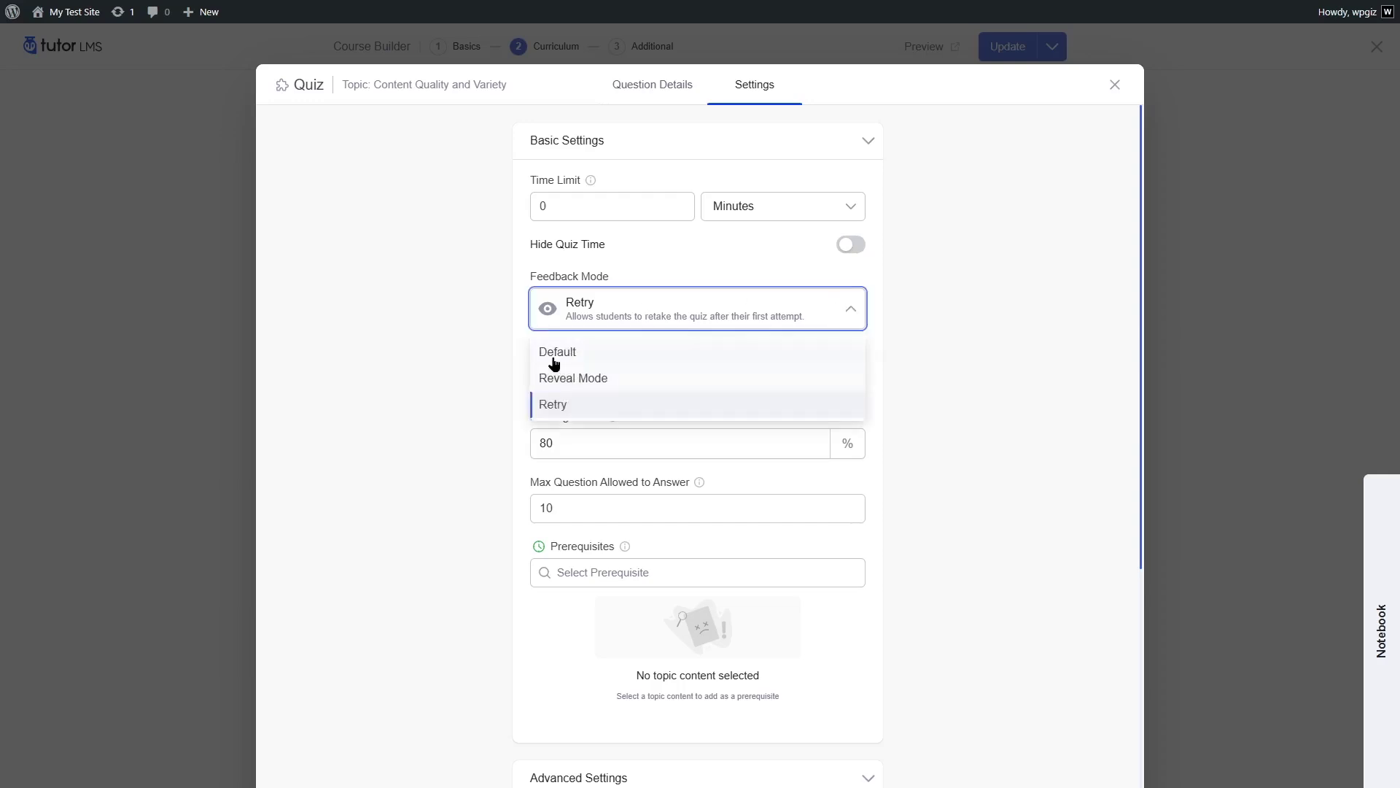
pyautogui.click(802, 413)
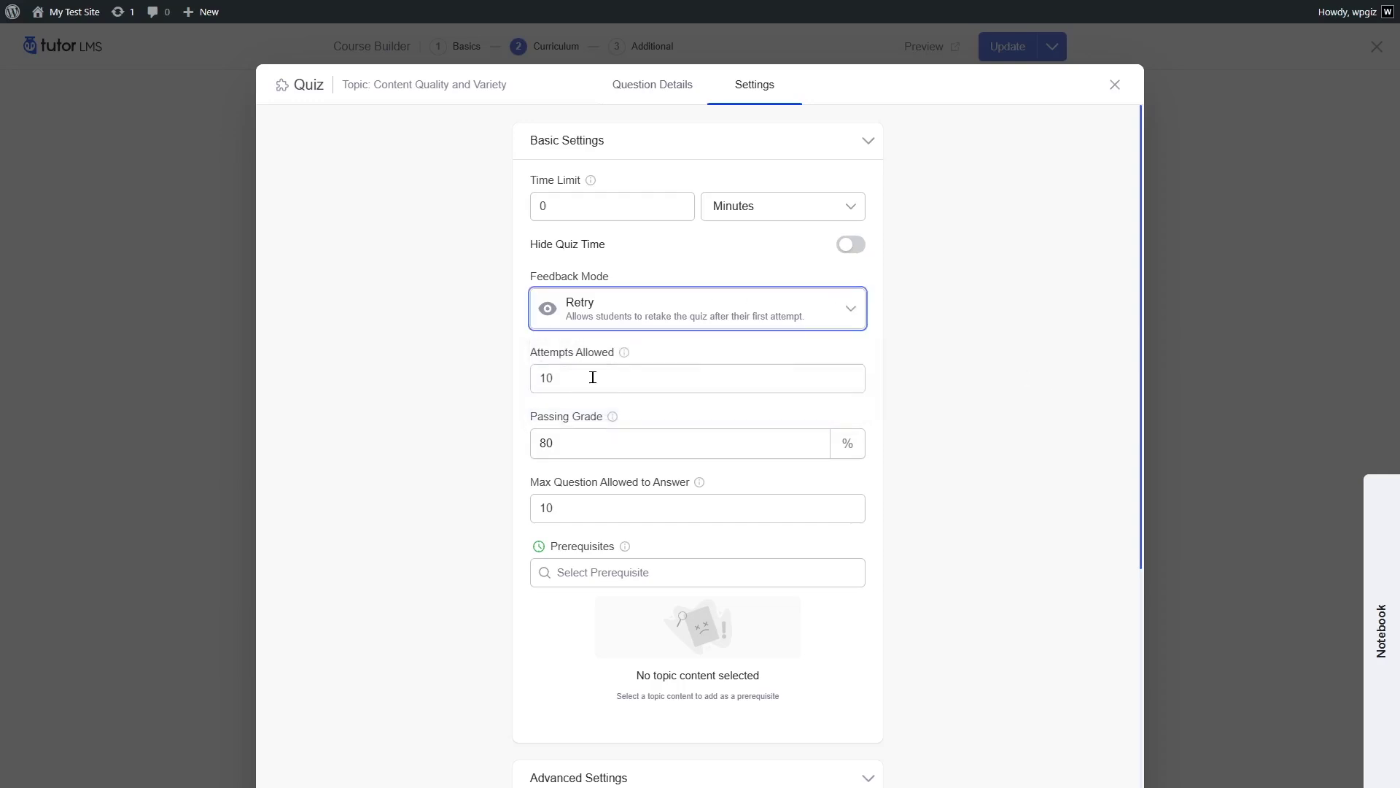
pyautogui.moveTo(610, 377); pyautogui.dragTo(527, 375)
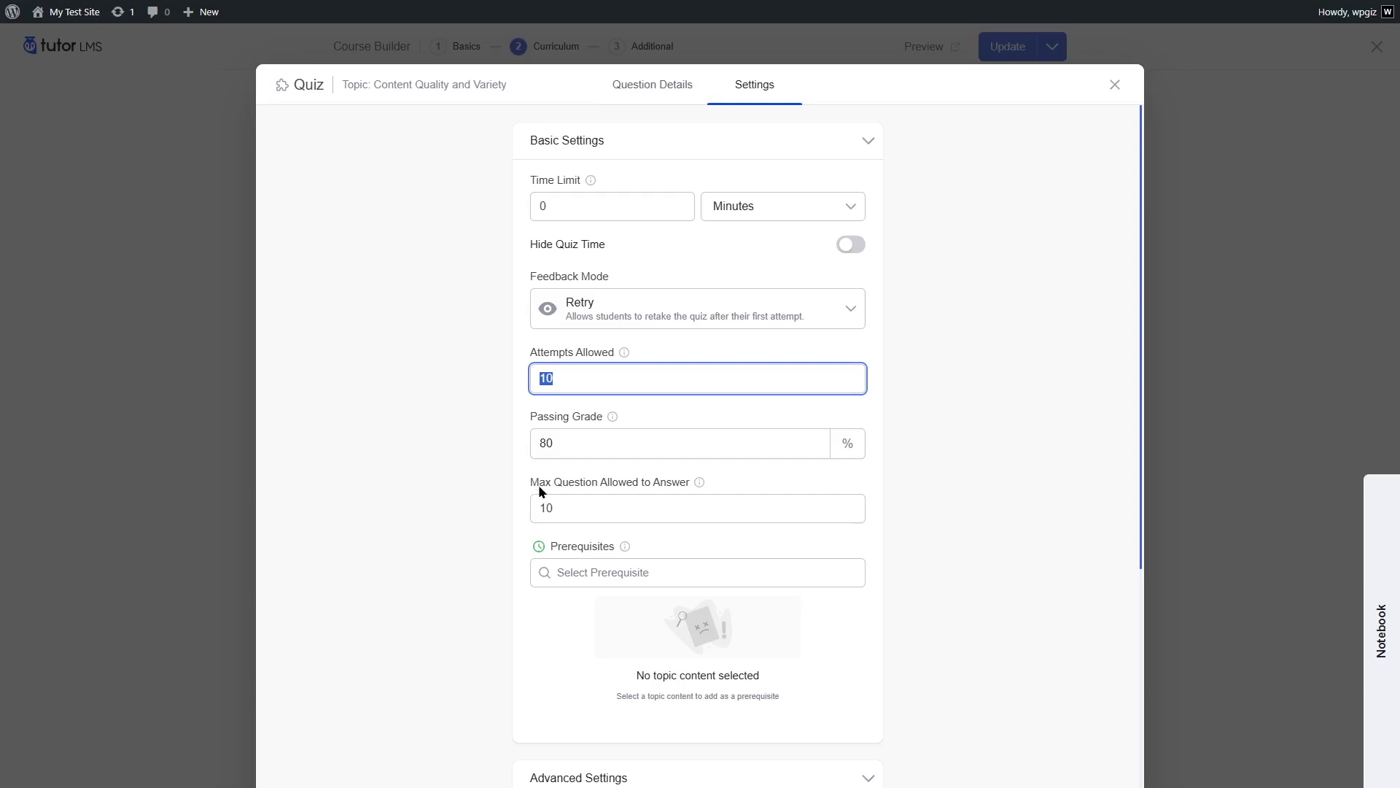
pyautogui.scroll(-2, 576, 487)
pyautogui.scroll(2, 612, 406)
pyautogui.scroll(-4, 613, 562)
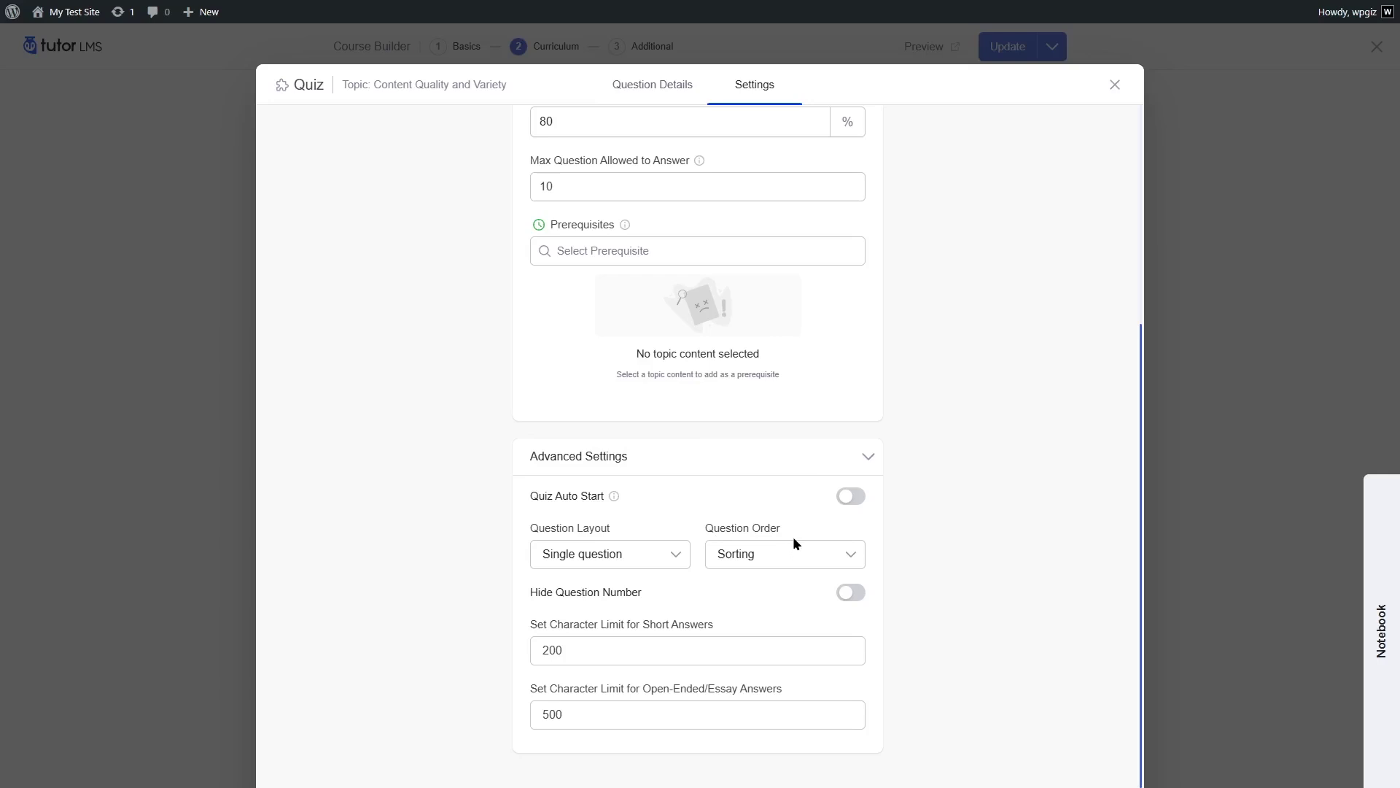
pyautogui.scroll(4, 793, 536)
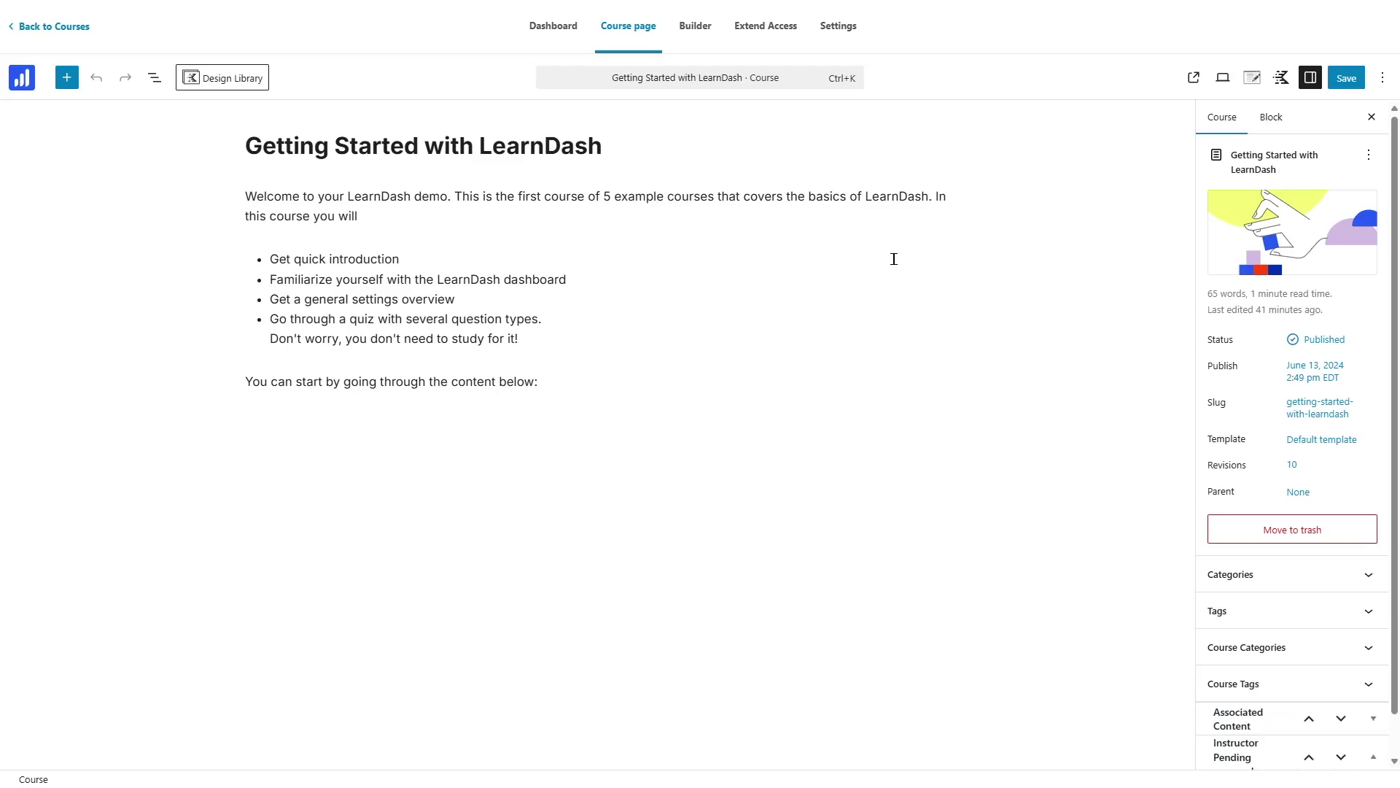
# Step: Switch to the LearnDash course builder, add a quiz named "Quiz 1" under Lesson 1, and save the course
pyautogui.click(698, 31)
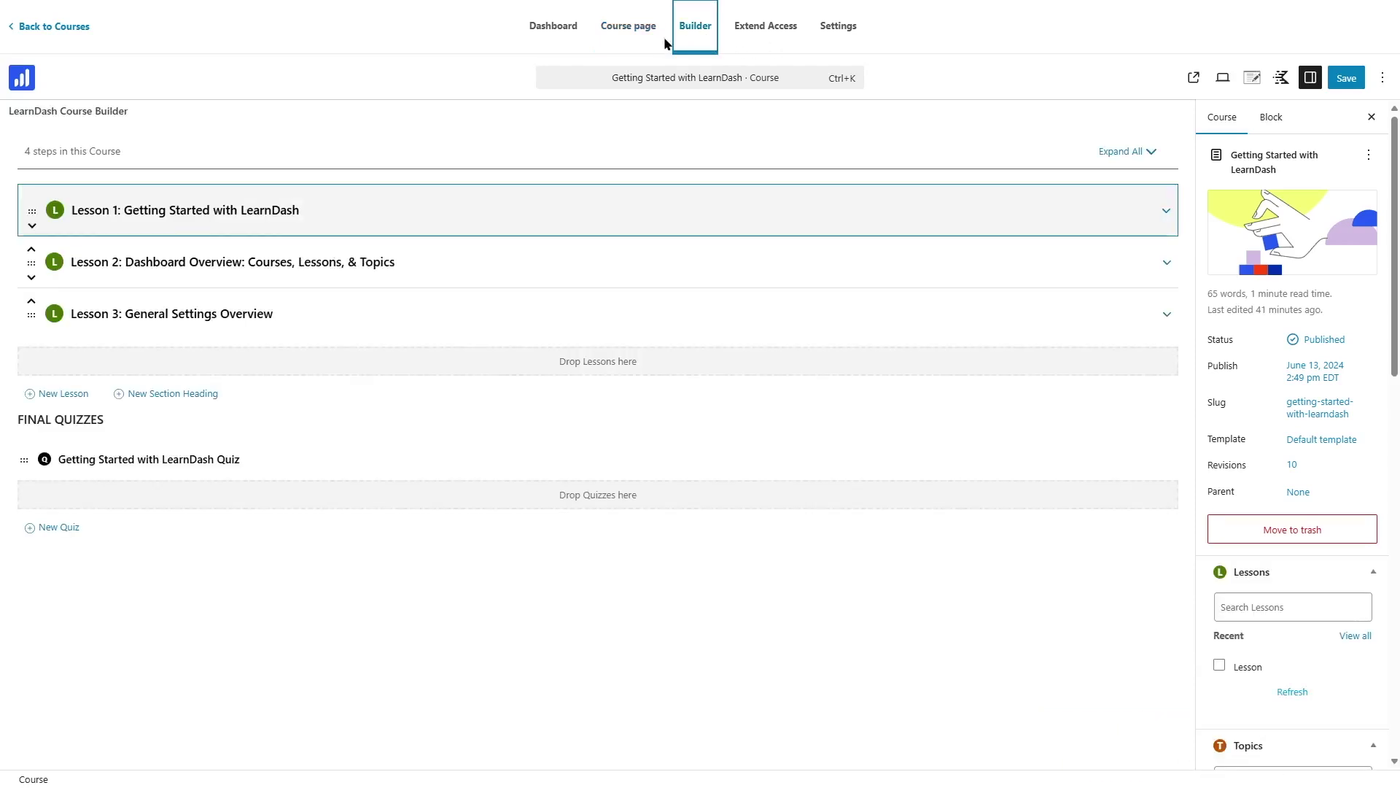
pyautogui.click(1166, 212)
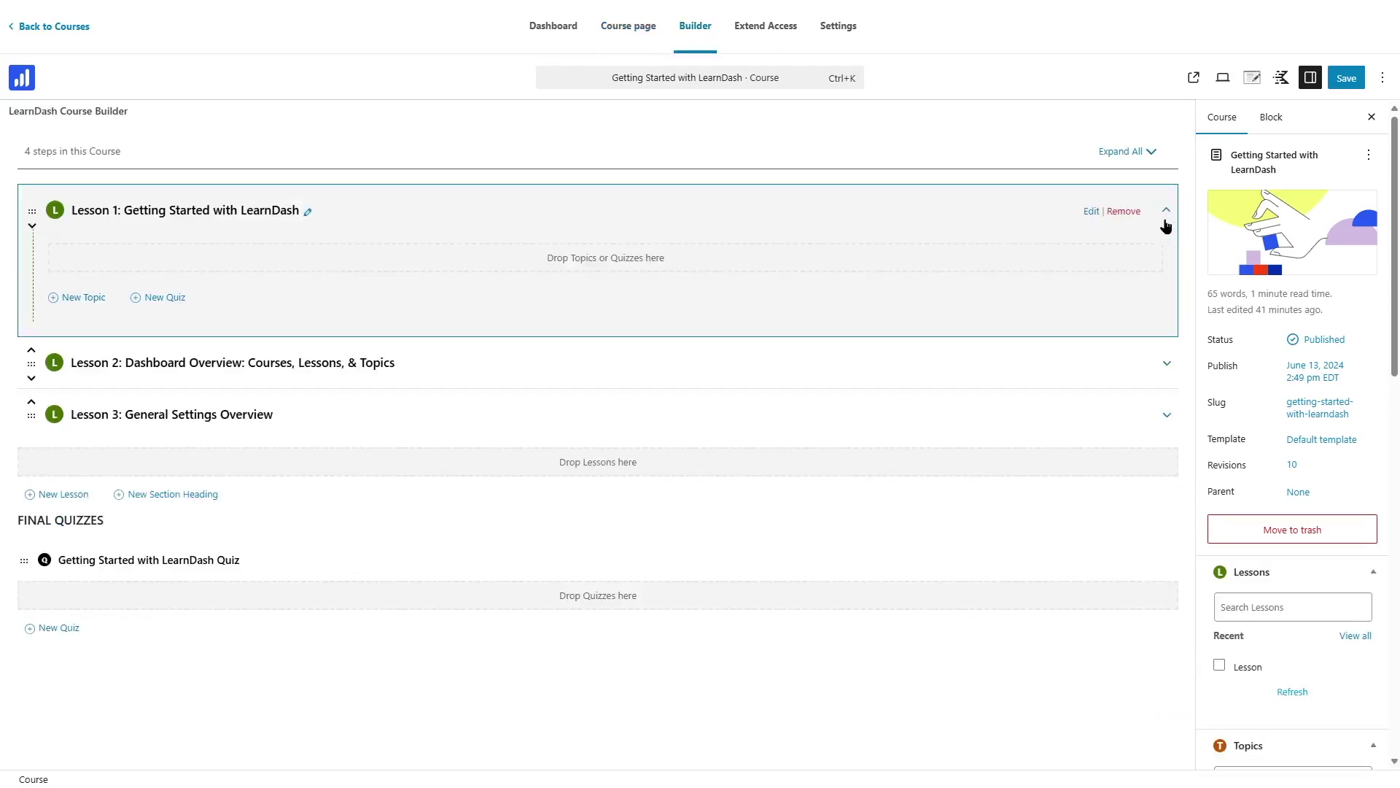
pyautogui.click(158, 297)
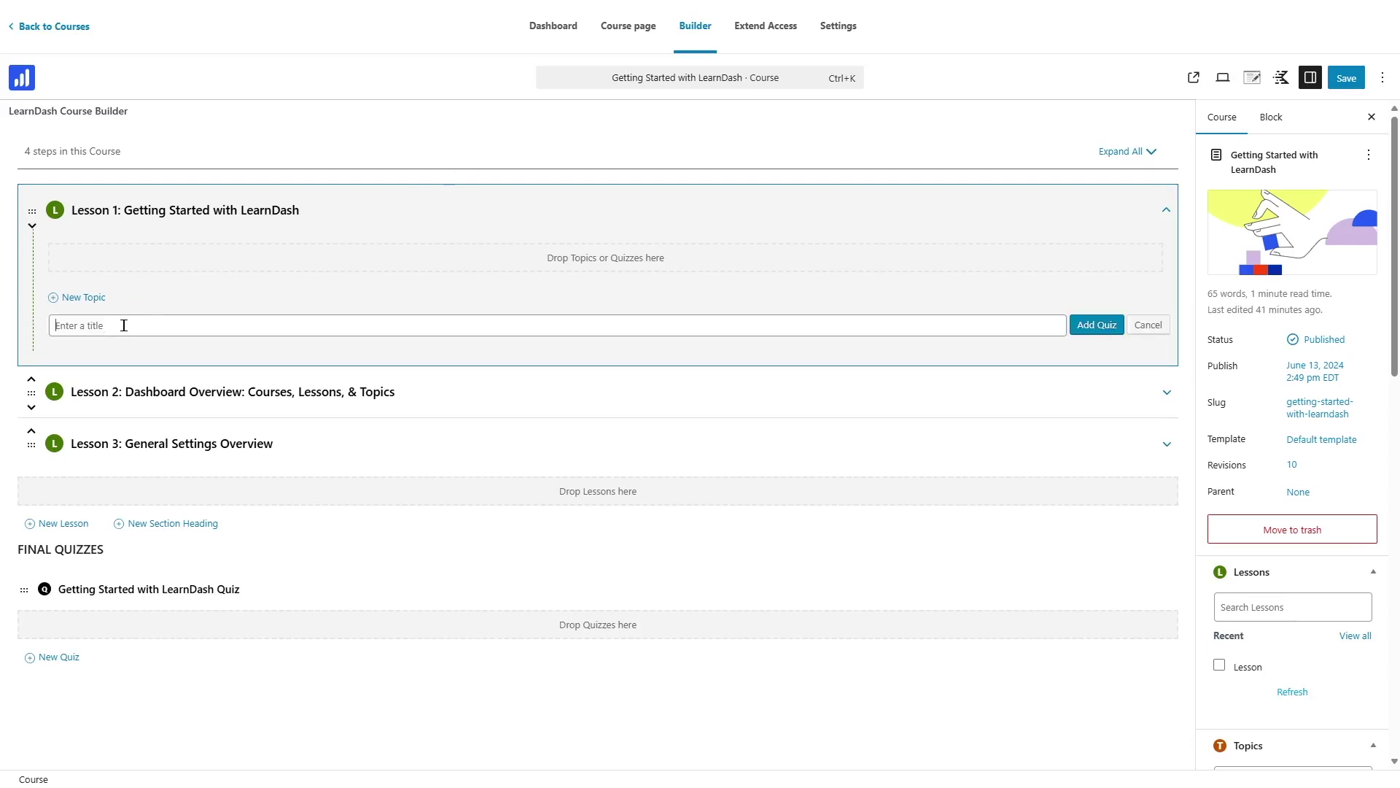
pyautogui.write('Quiz 1')
pyautogui.press('Return')
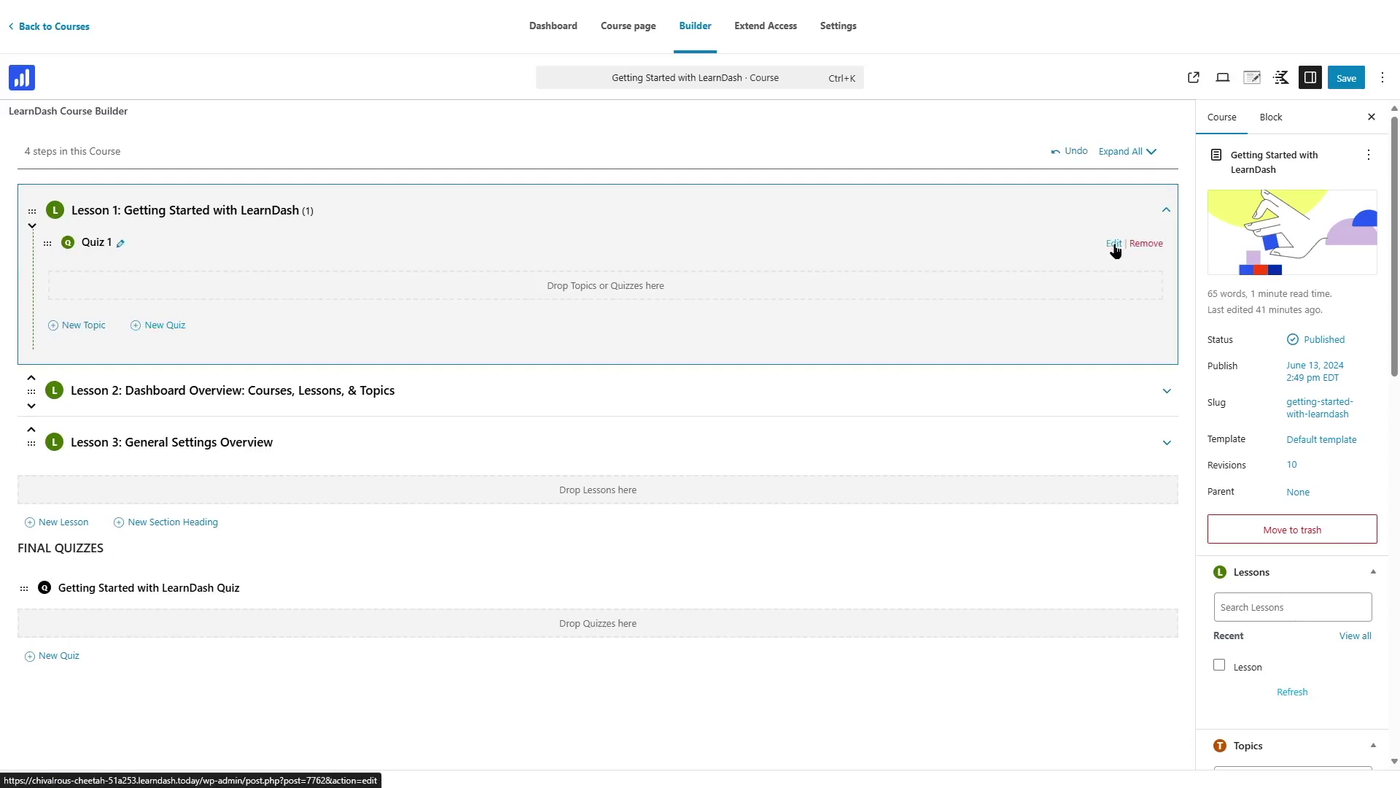
pyautogui.click(1347, 78)
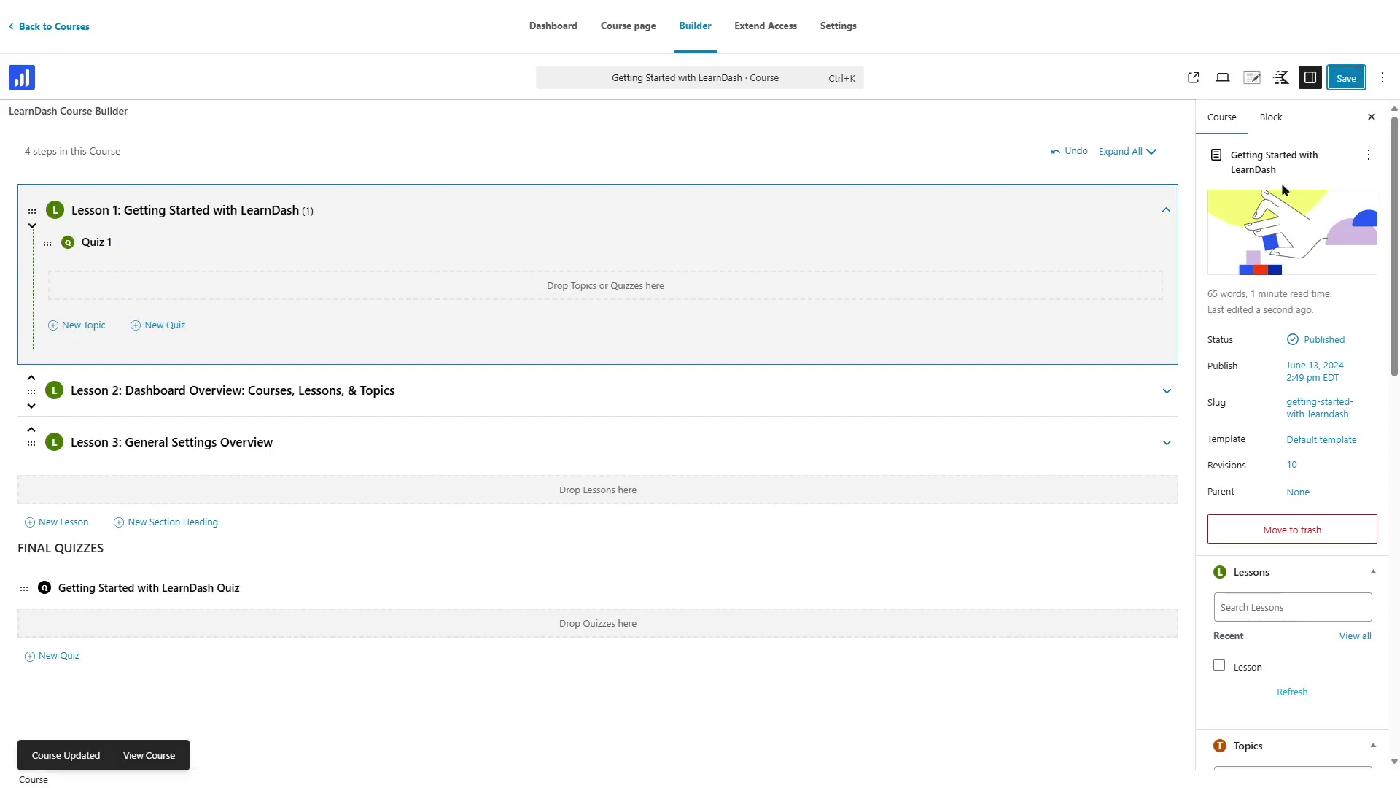
# Step: Open Quiz 1 for editing and add a question titled "Question 1" in the quiz builder
pyautogui.click(1112, 243)
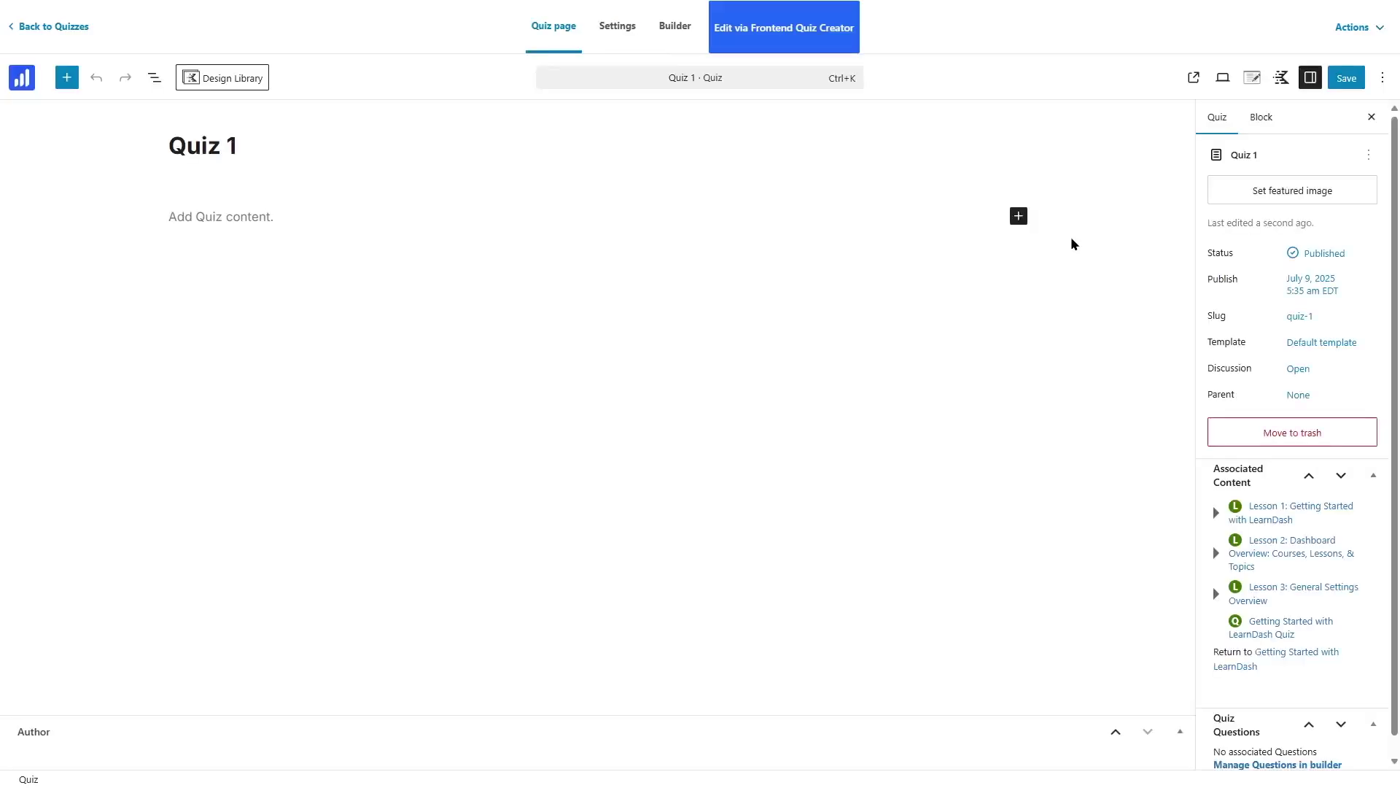
pyautogui.click(234, 220)
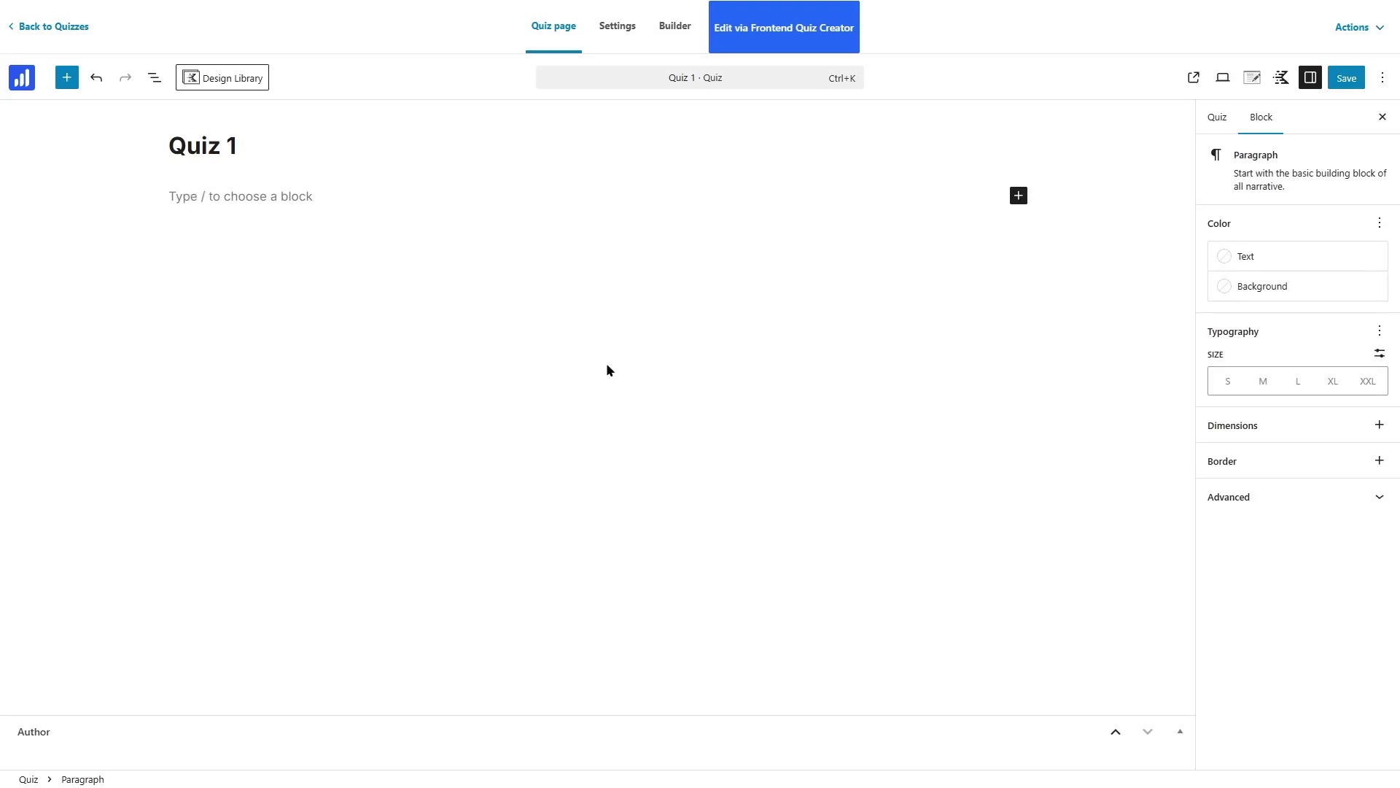
pyautogui.click(673, 31)
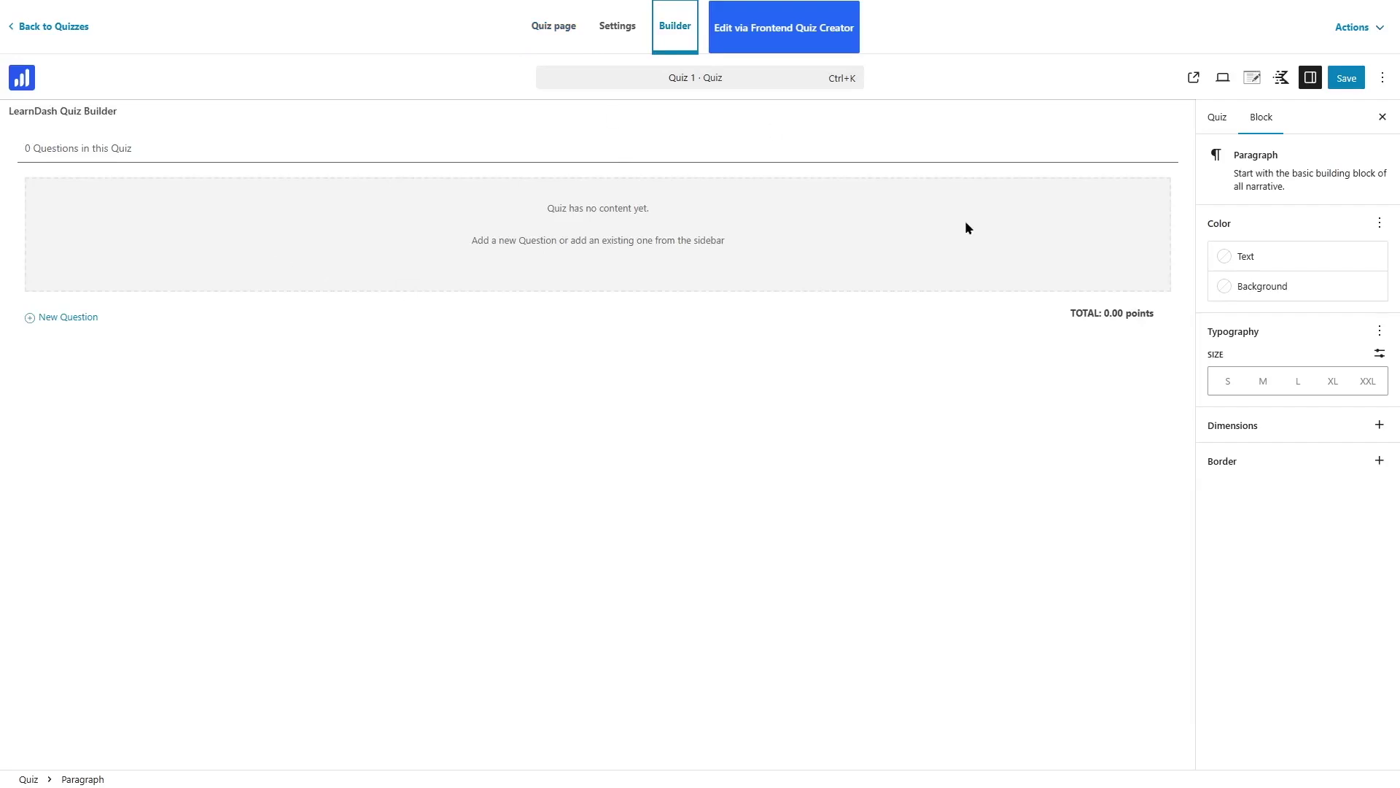
pyautogui.click(65, 324)
pyautogui.click(65, 324)
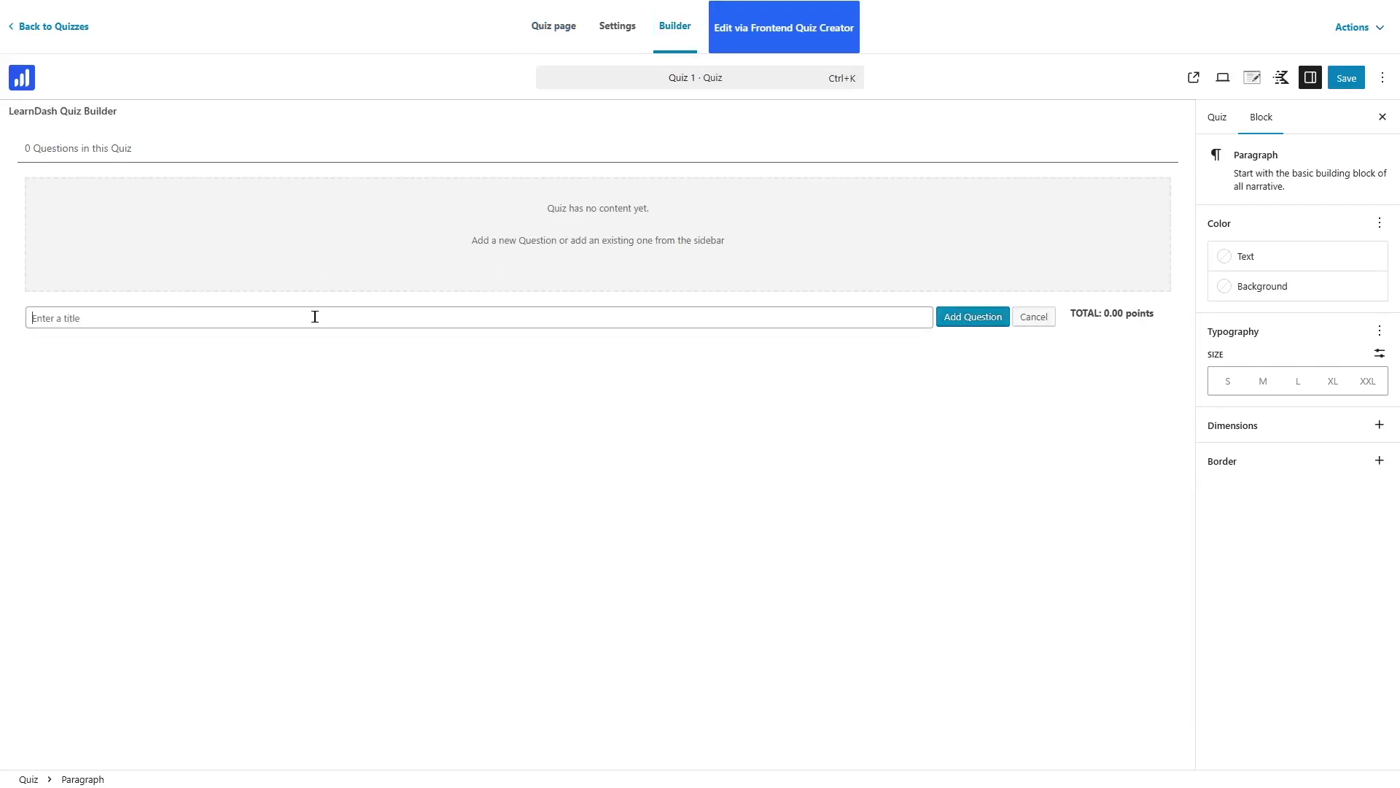
pyautogui.press('Return')
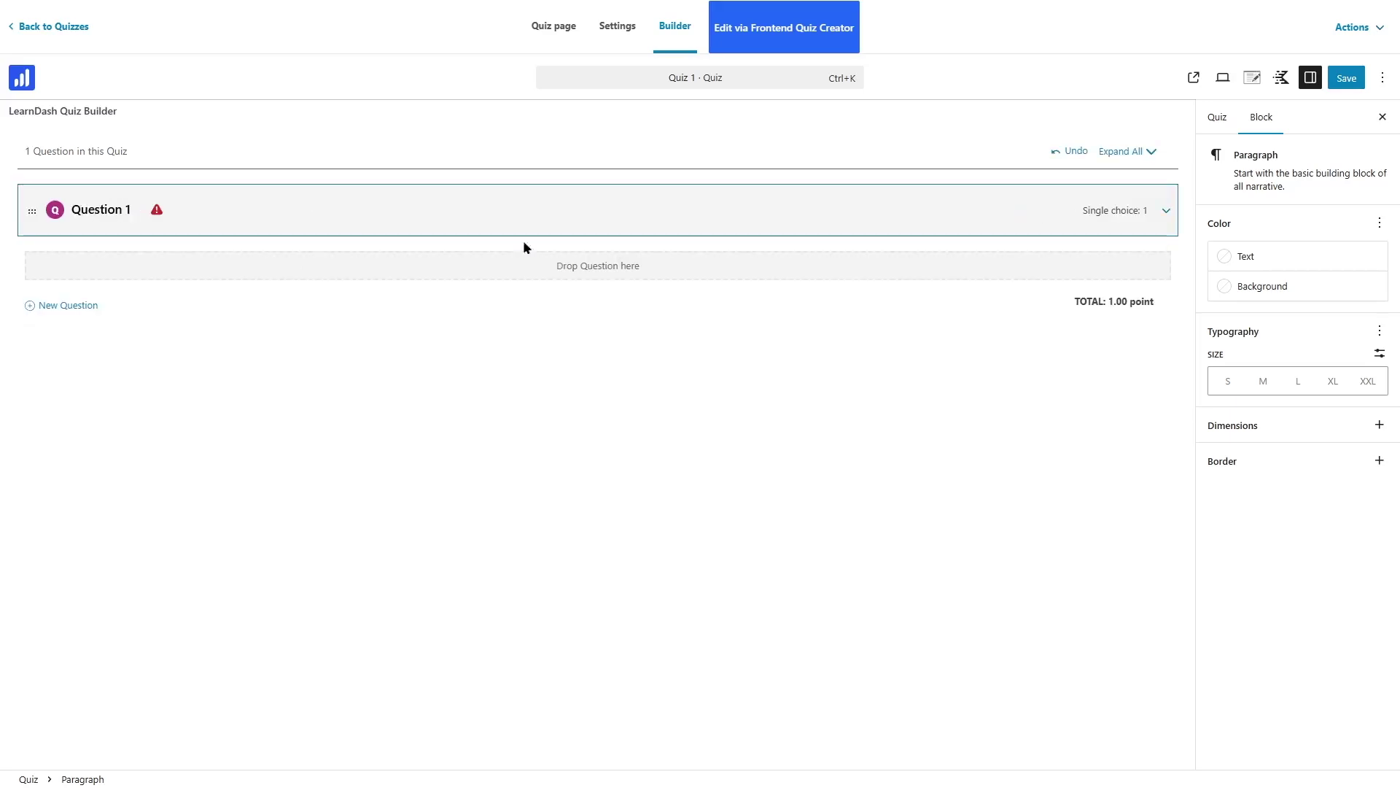
# Step: Fill in Question 1 as single choice "What comes after 2?" with answers 1, 3 and 0, mark 3 correct, and save the quiz
pyautogui.click(1166, 212)
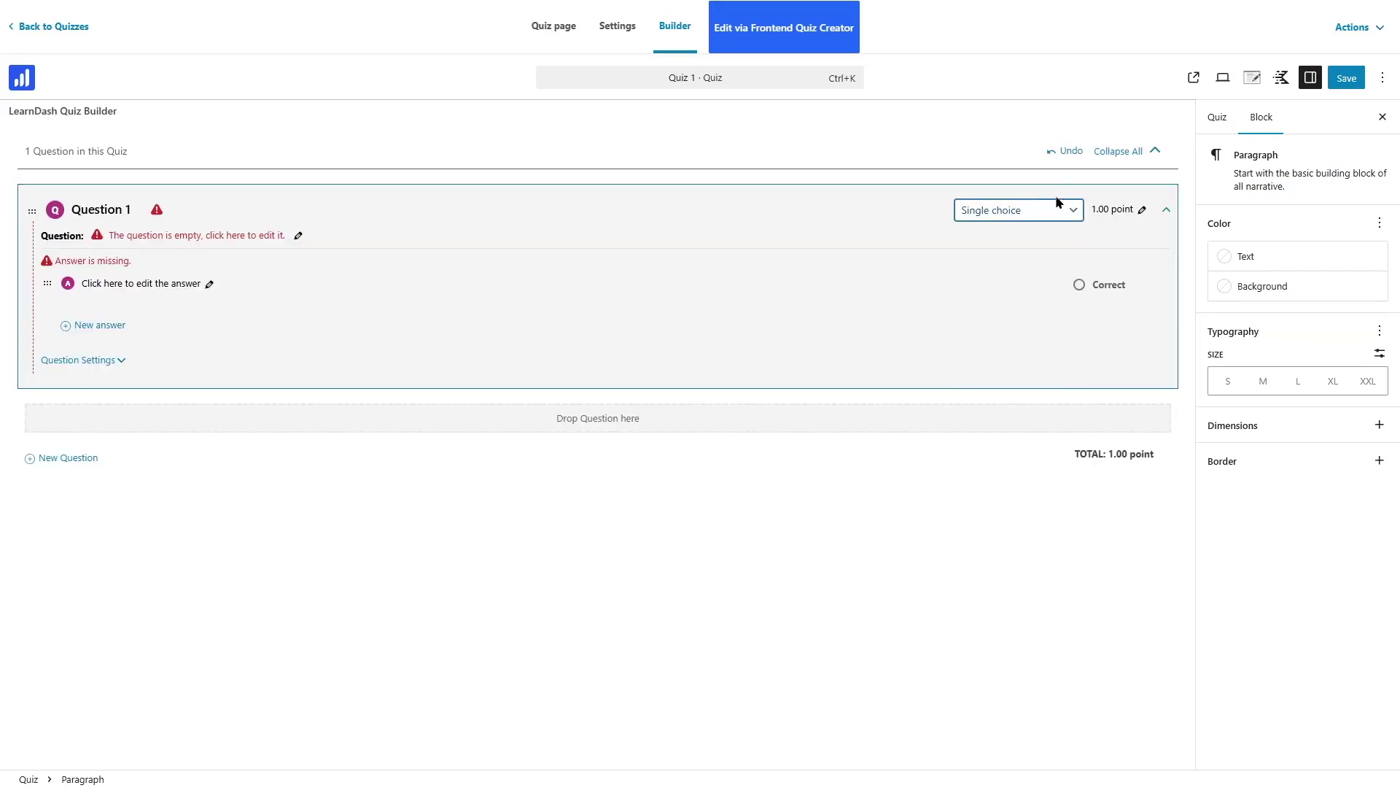
pyautogui.click(1043, 210)
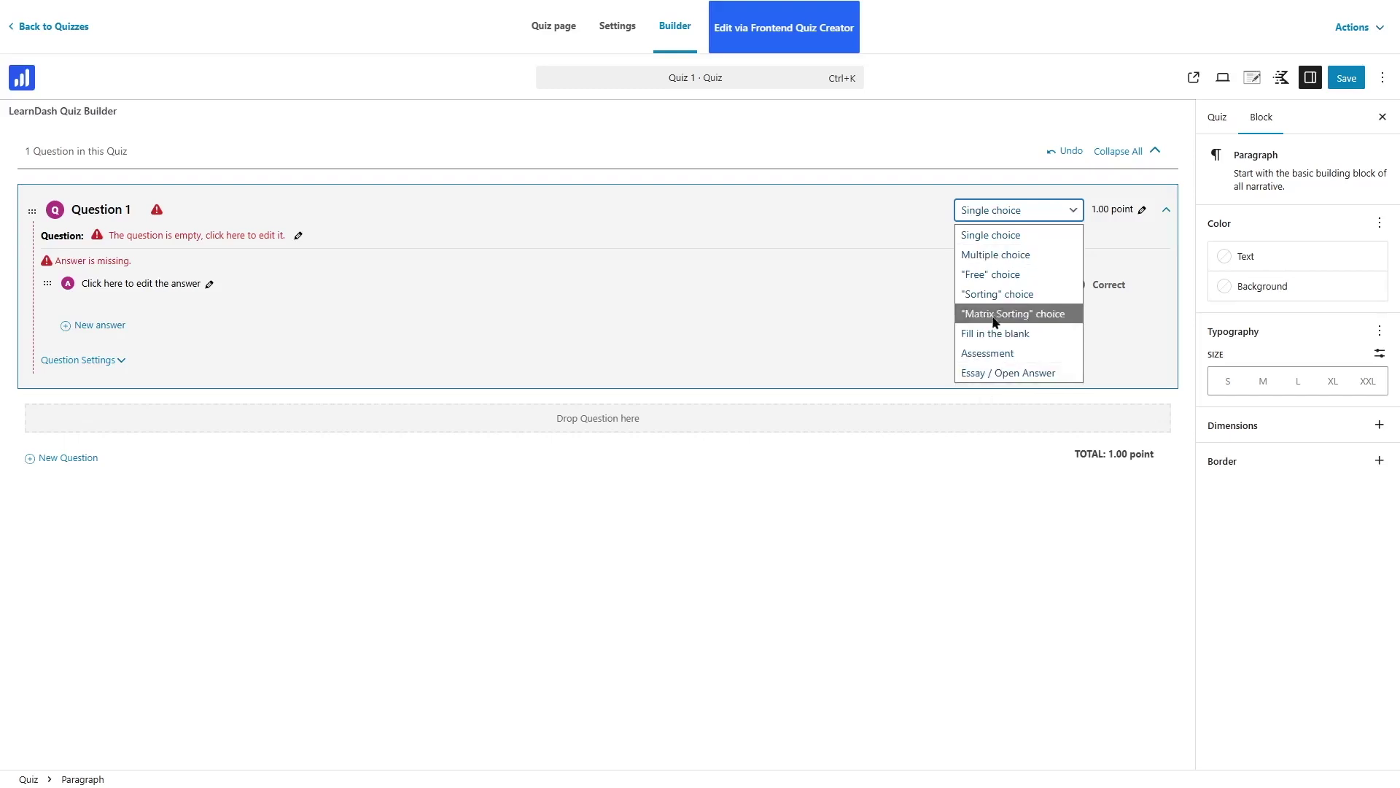
pyautogui.click(1013, 336)
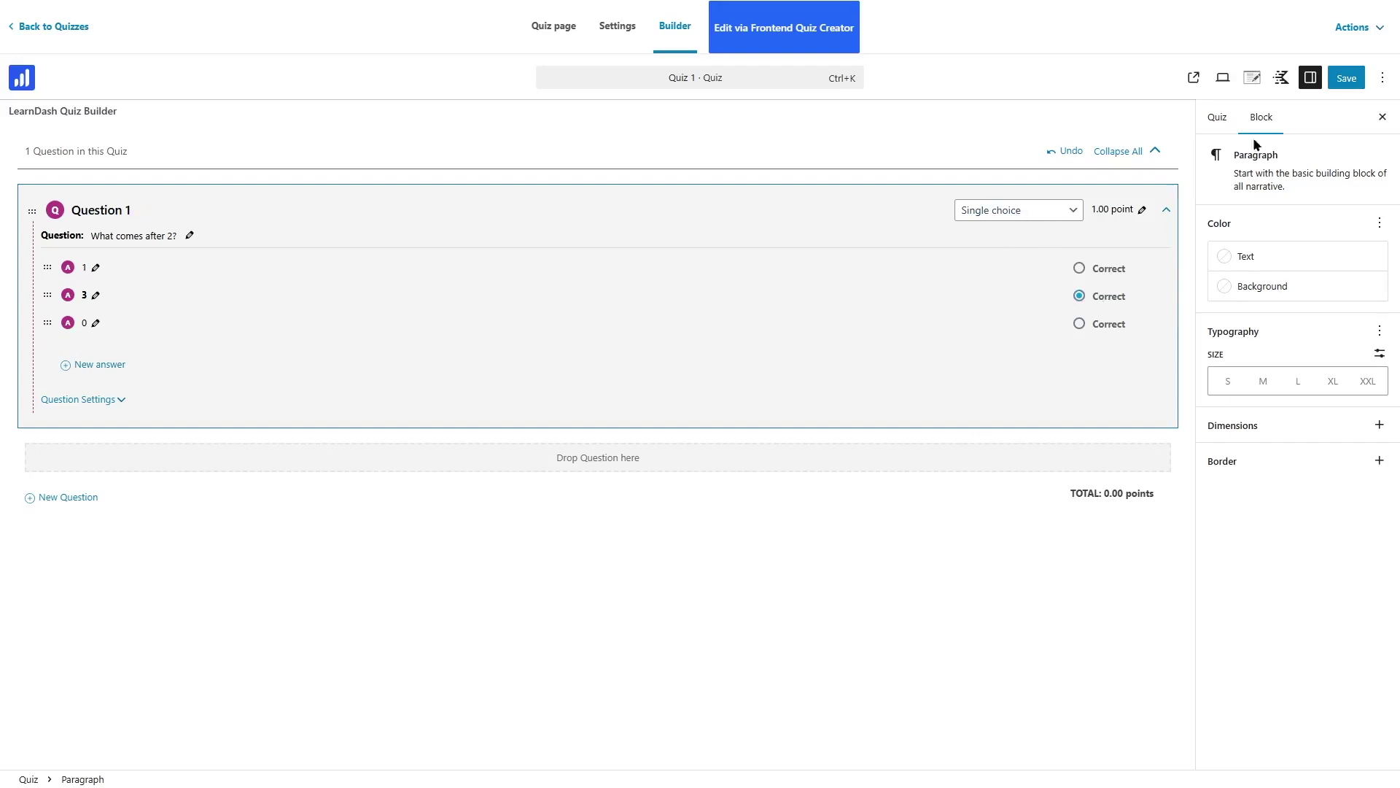
pyautogui.click(1361, 78)
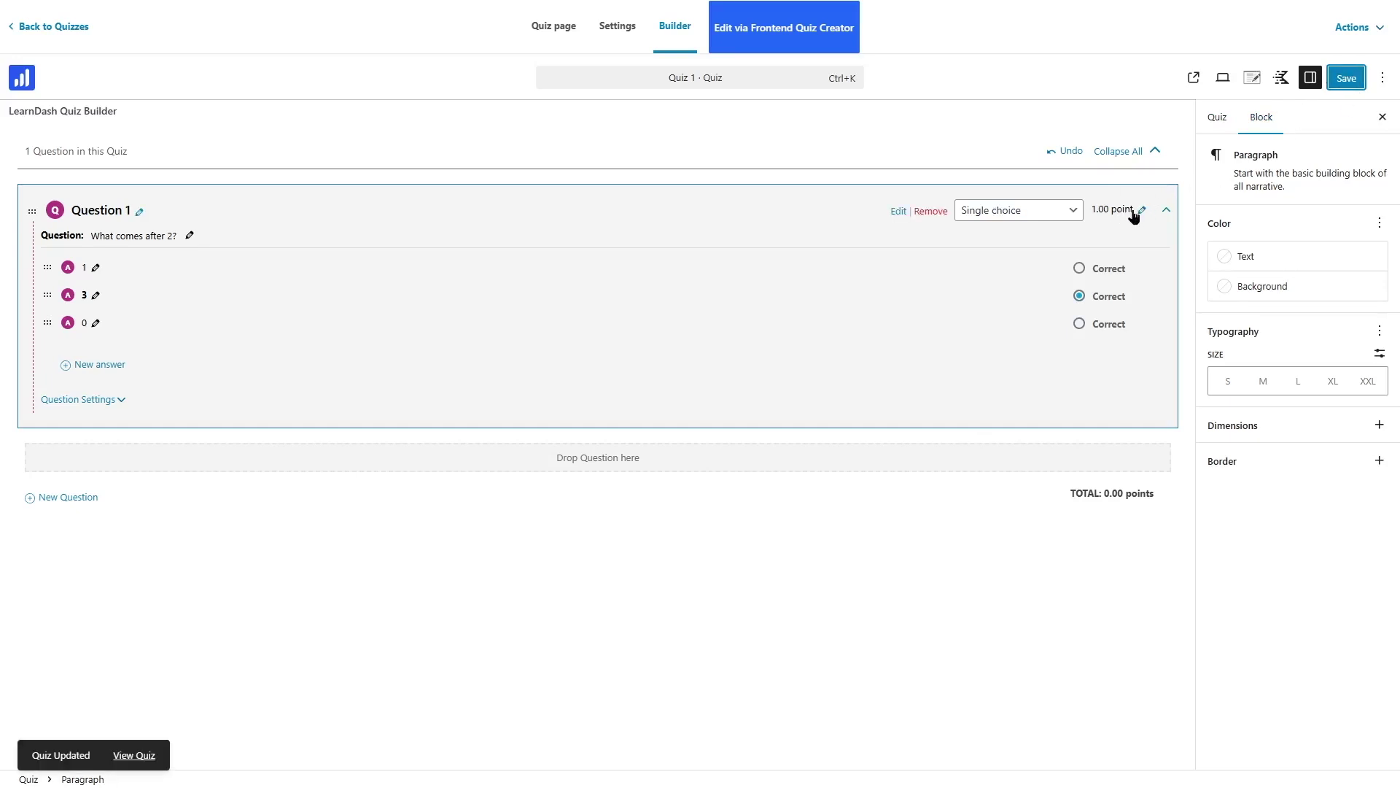
# Step: Review Quiz 1's access, progression and restriction settings
pyautogui.click(611, 26)
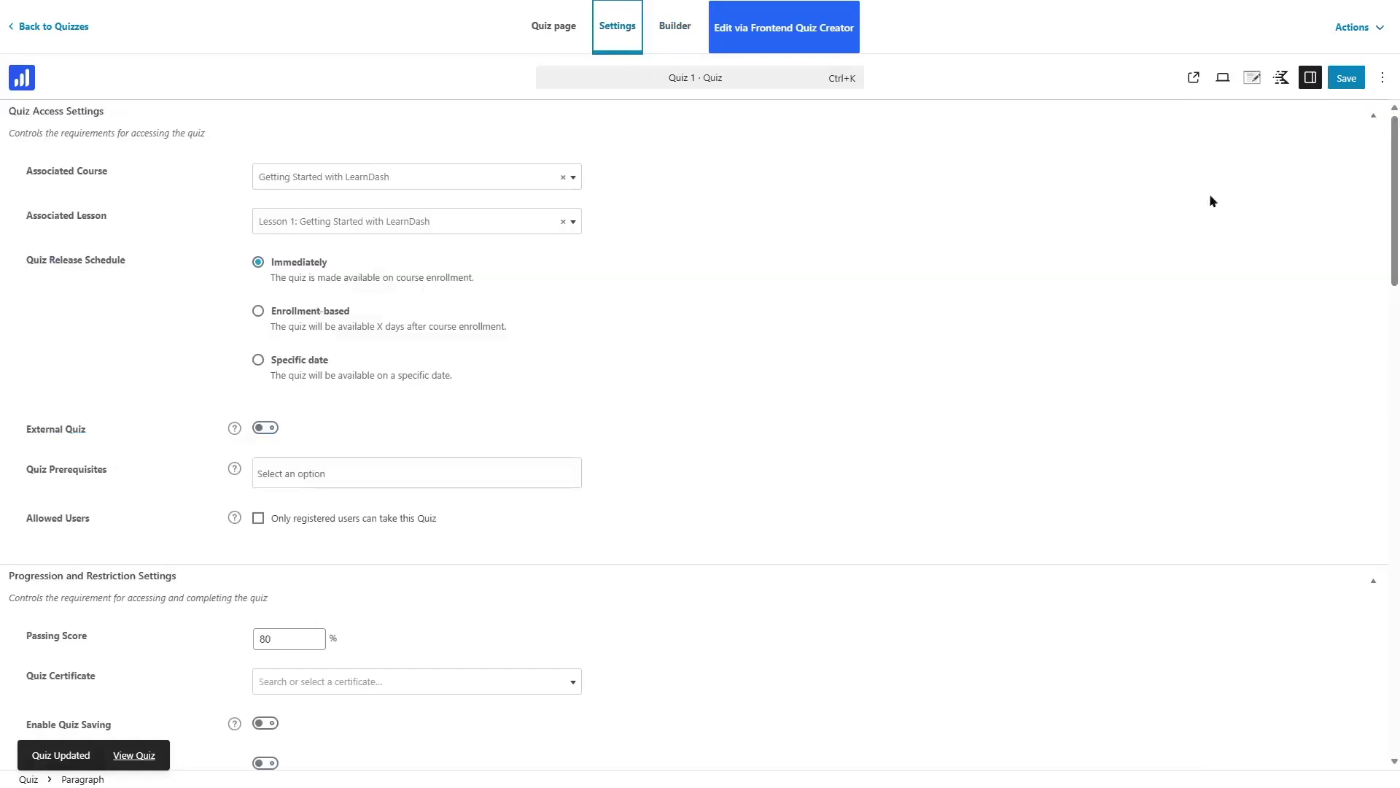
pyautogui.moveTo(1394, 195); pyautogui.dragTo(1398, 156)
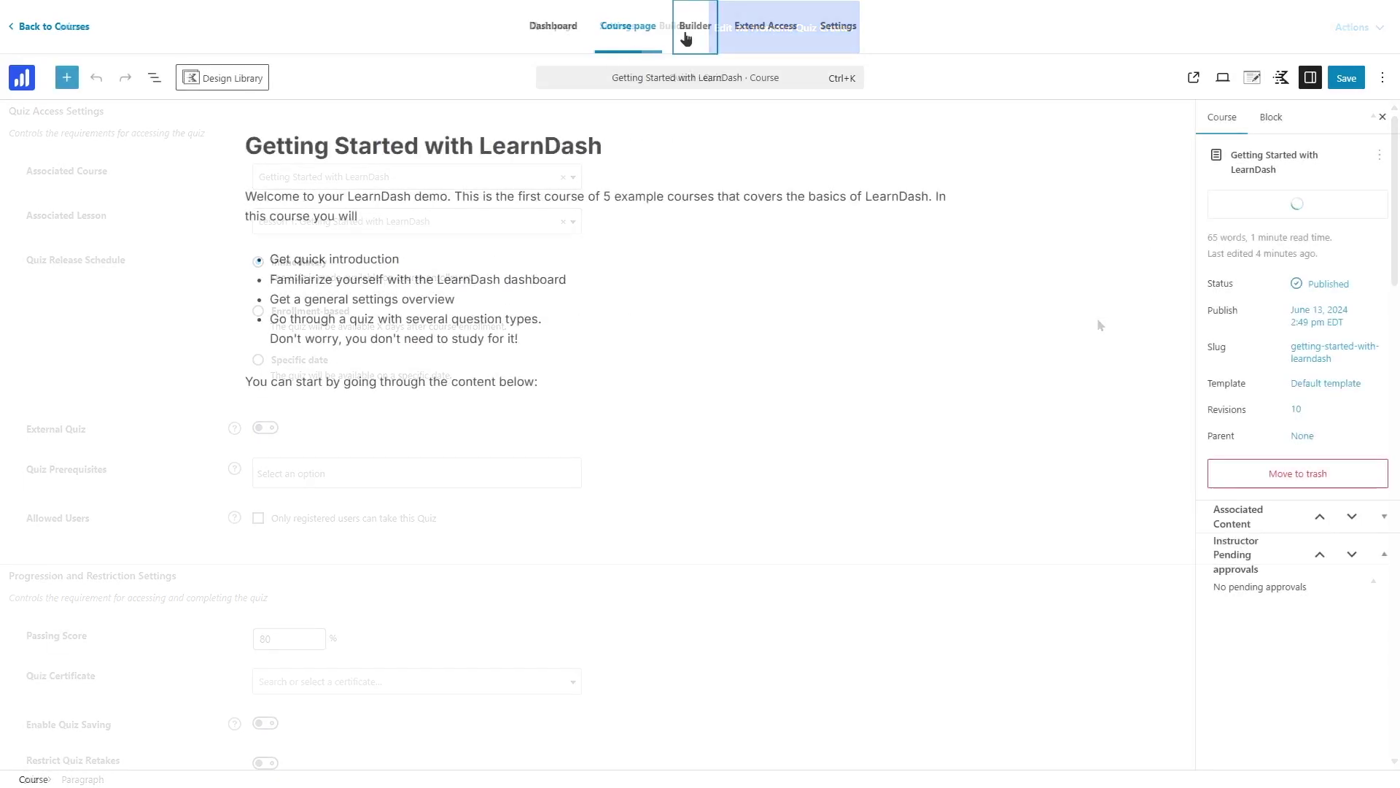
# Step: Return to the course builder, add the existing "Copy of Quiz" under Lesson 2, and remove it from the lesson
pyautogui.click(686, 34)
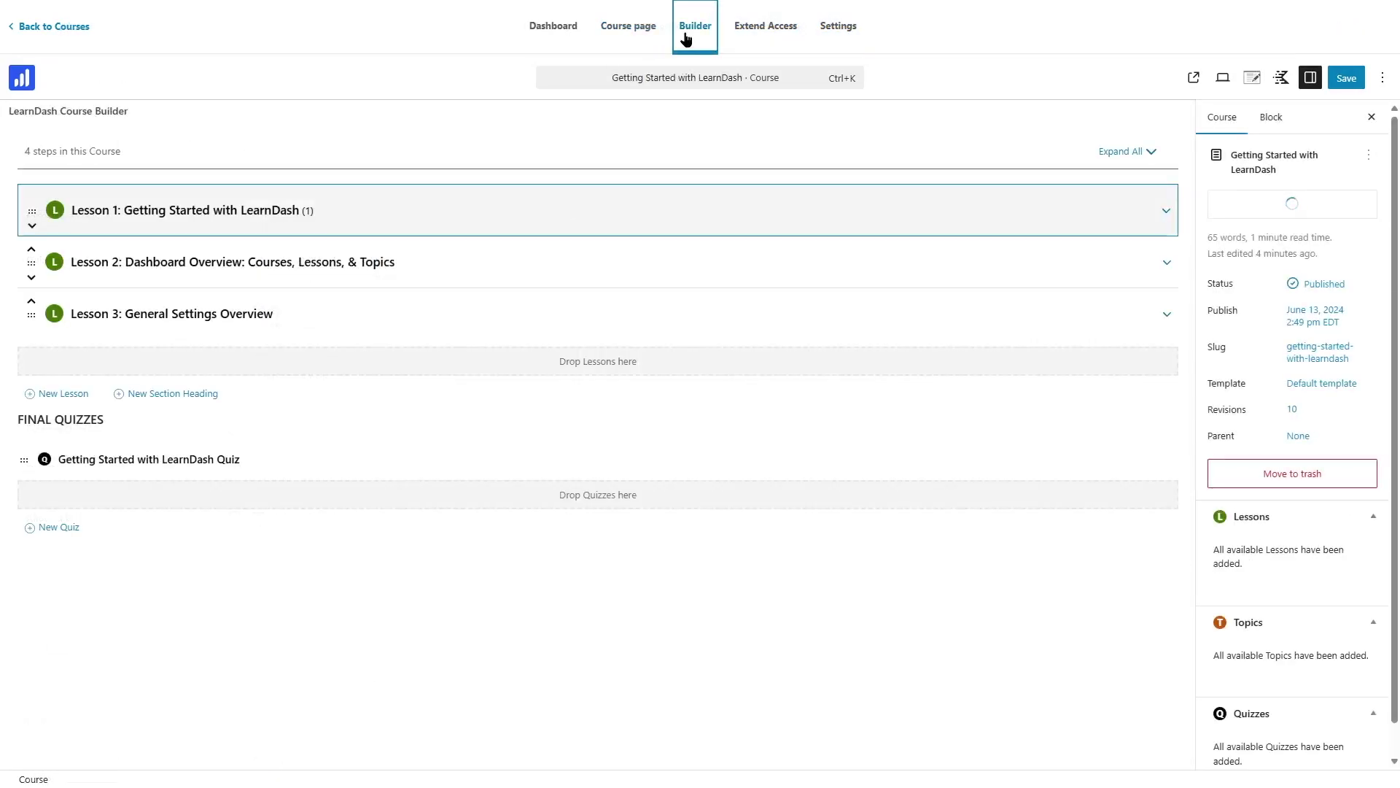
pyautogui.click(1166, 211)
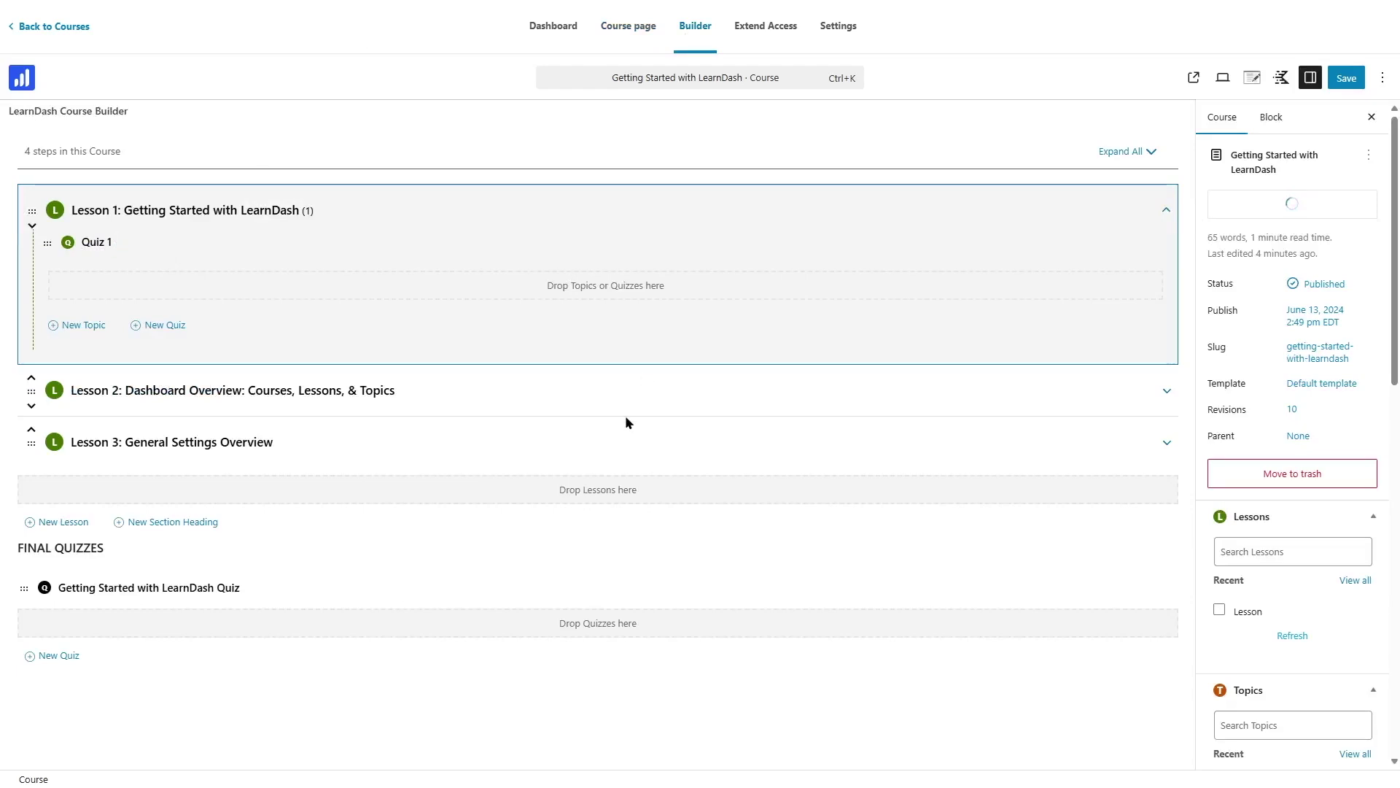
pyautogui.scroll(-10, 1307, 416)
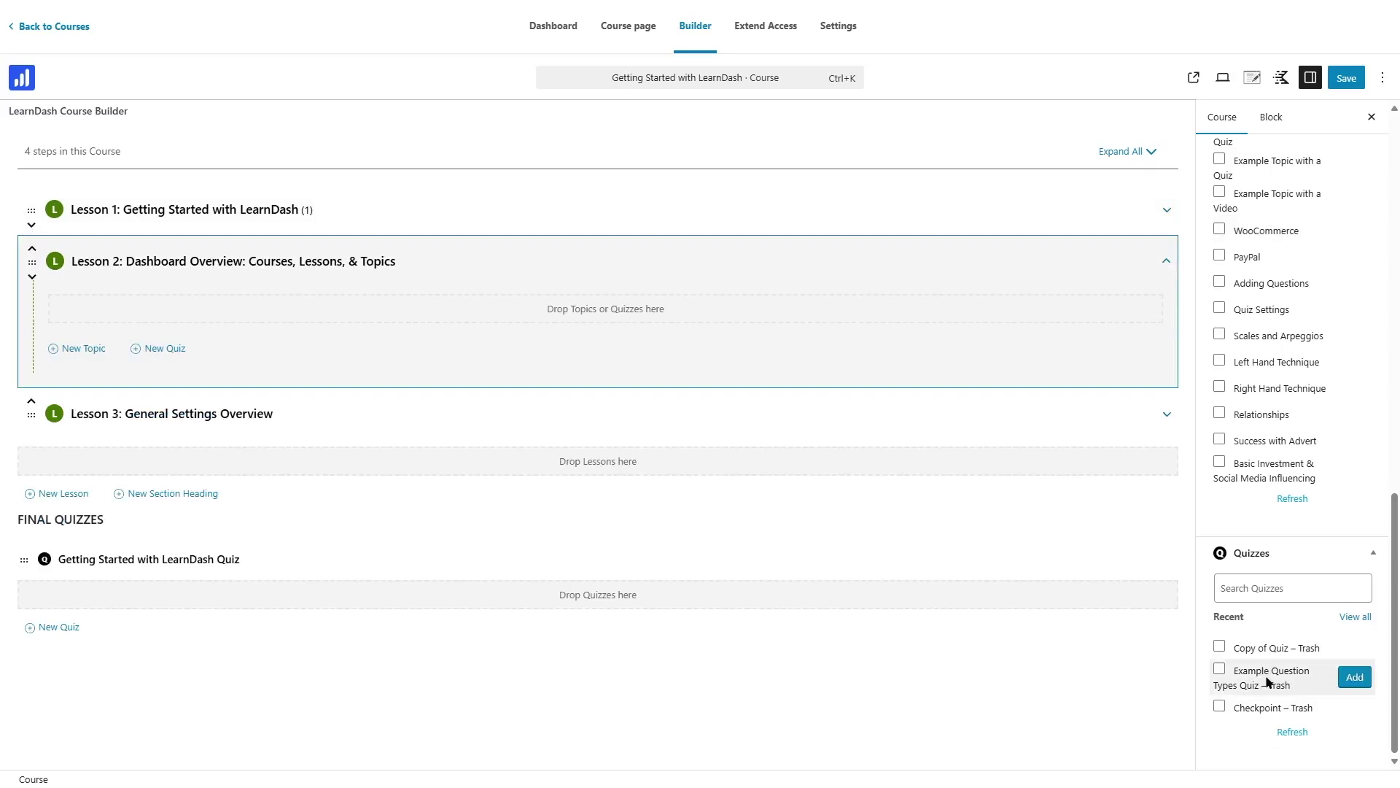
pyautogui.moveTo(1273, 648); pyautogui.dragTo(545, 308)
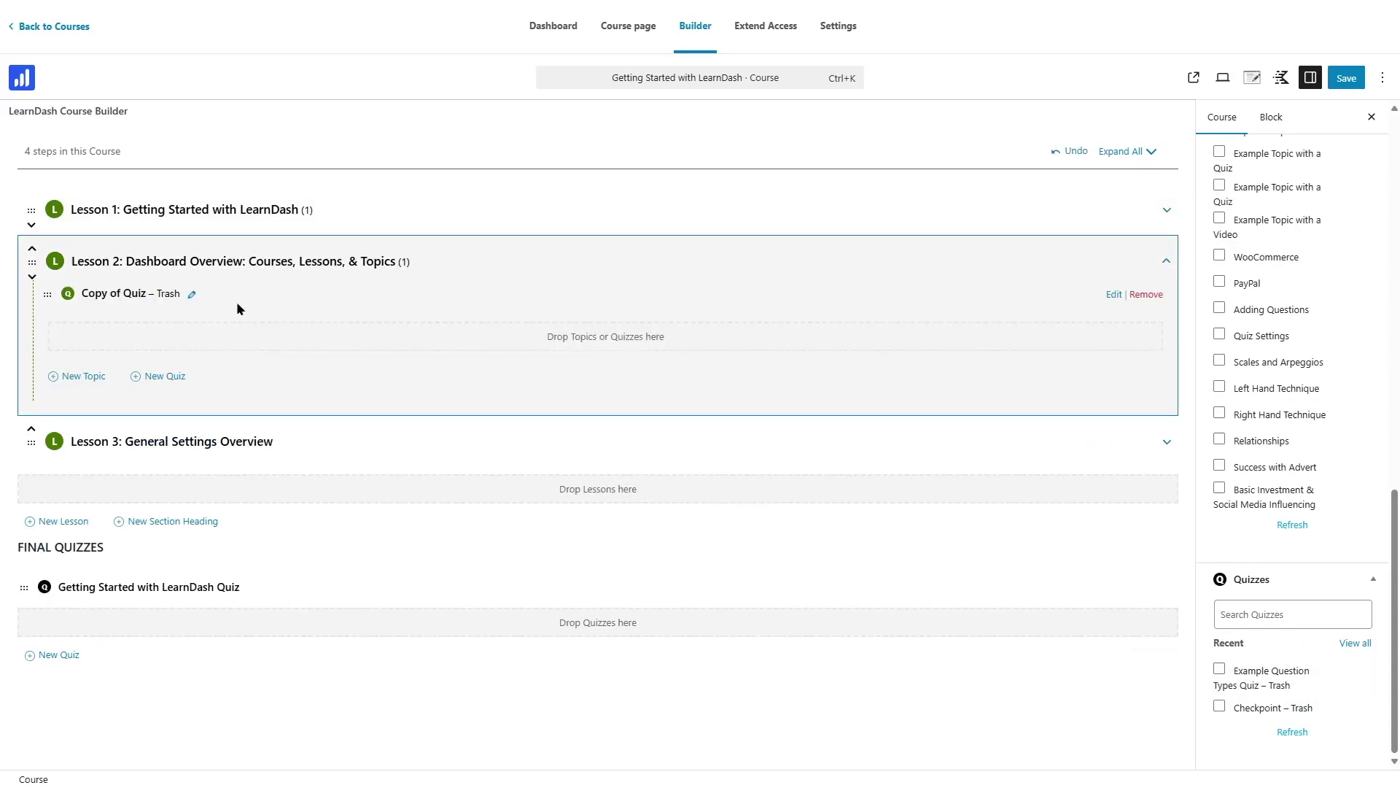
pyautogui.click(1159, 295)
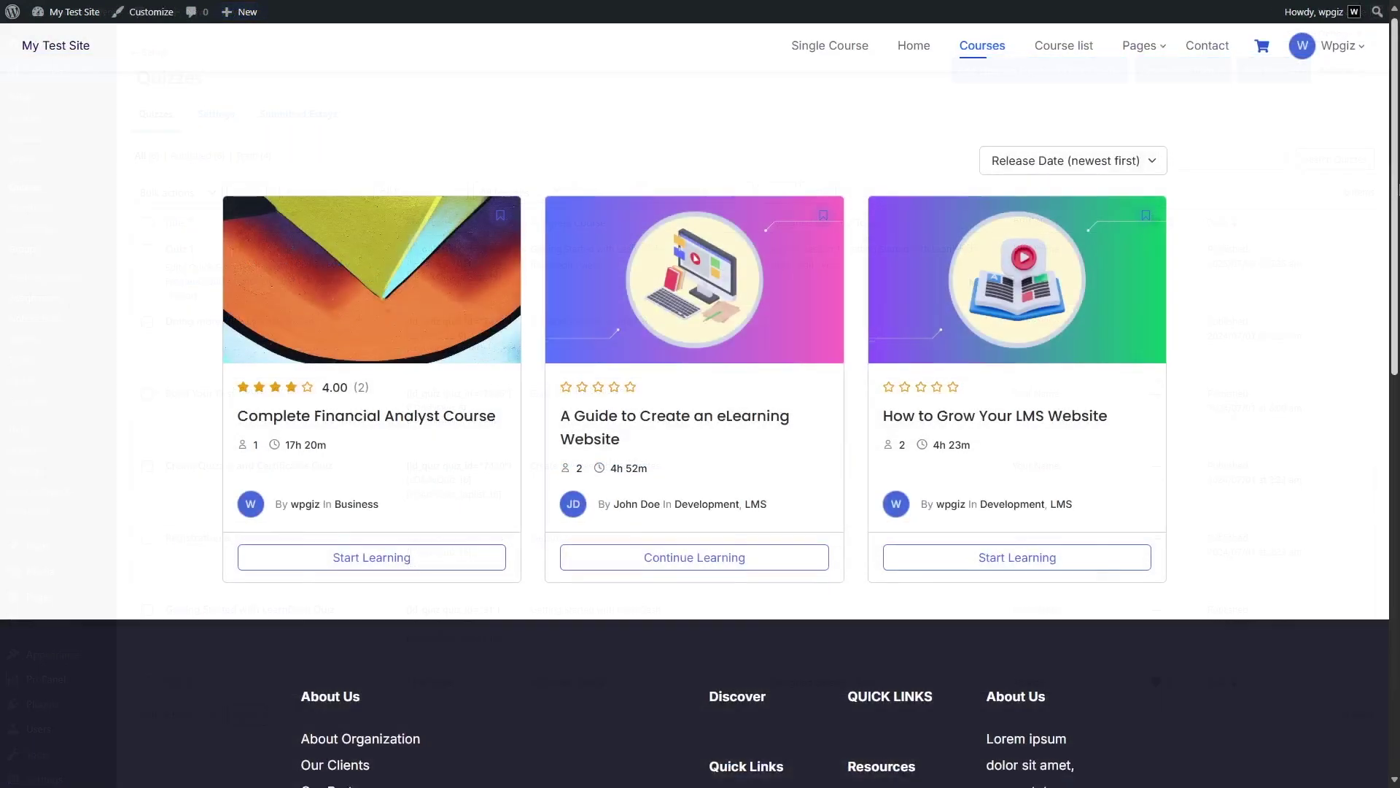
# Step: Browse the Tutor LMS course listing on the site's front end and open the Complete Financial Analyst Course page
pyautogui.scroll(-2, 694, 394)
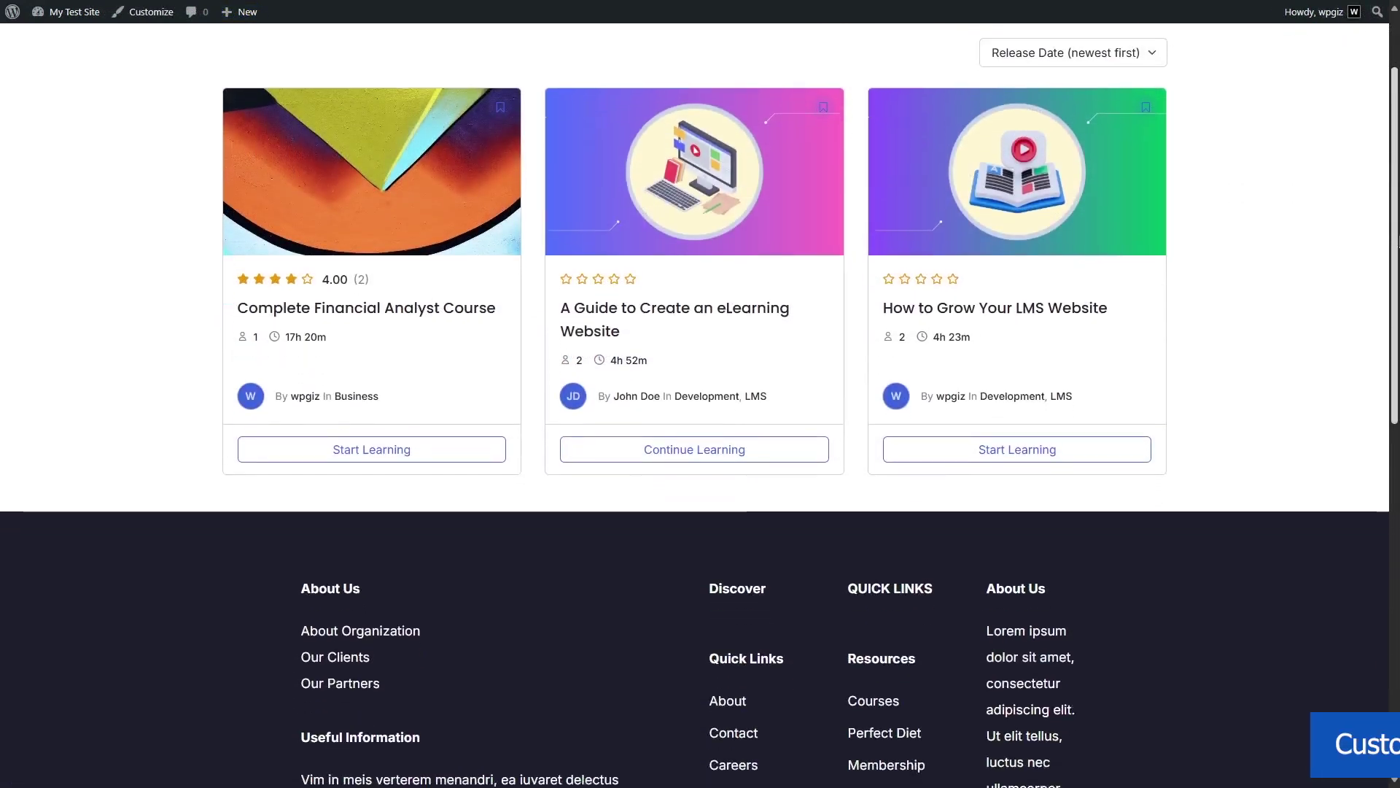
pyautogui.scroll(-1, 694, 394)
pyautogui.scroll(3, 694, 394)
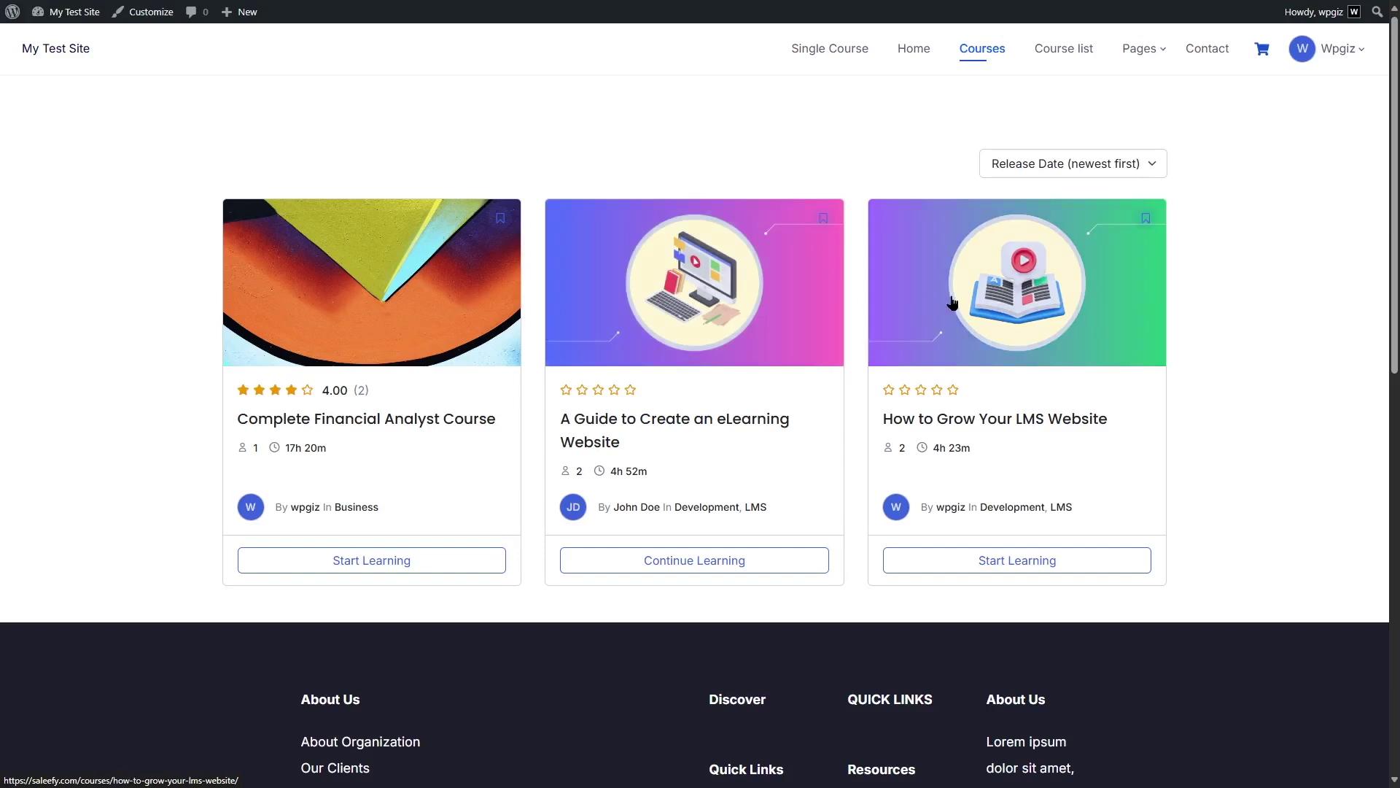
pyautogui.click(461, 300)
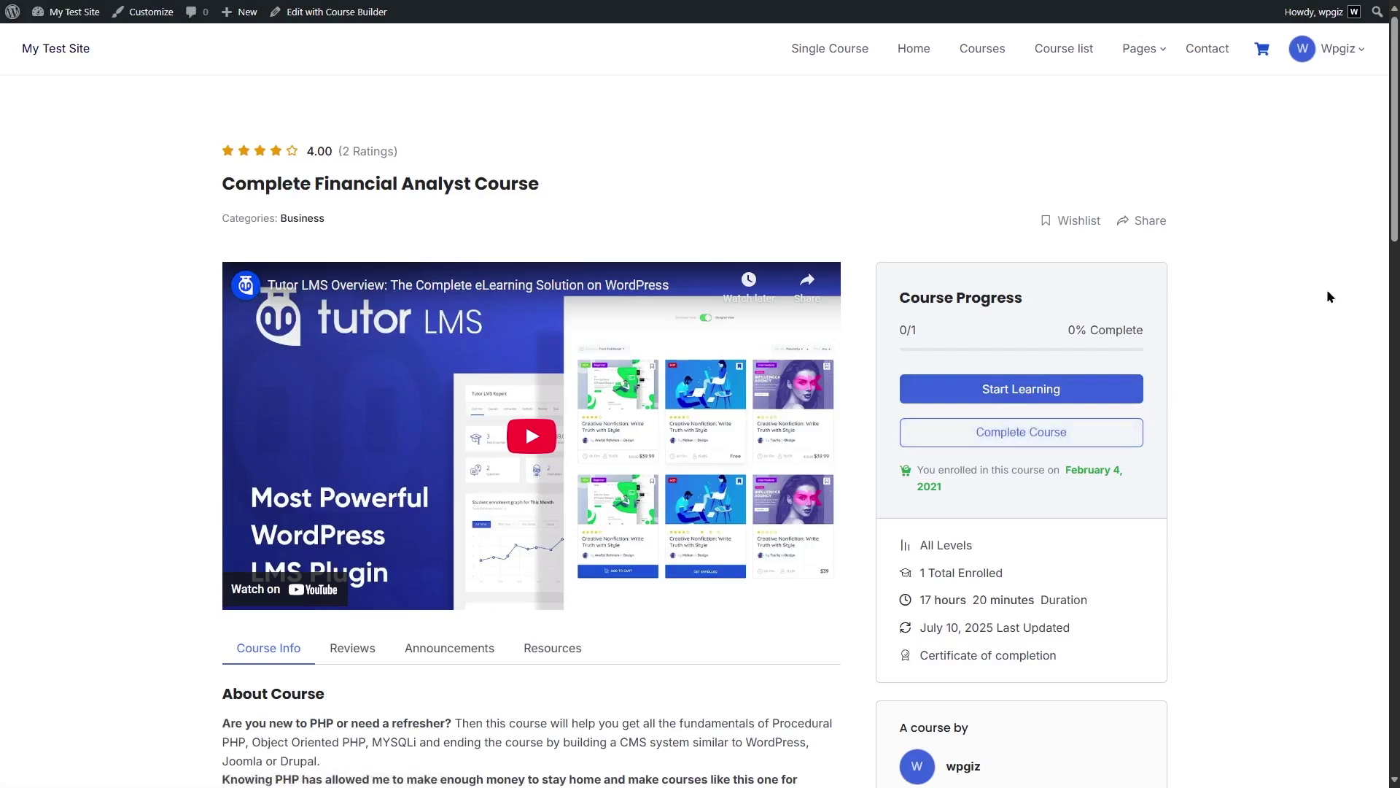
# Step: Look through the Course Info and Reviews sections of the Complete Financial Analyst Course page
pyautogui.moveTo(1397, 153); pyautogui.dragTo(1345, 218)
pyautogui.click(281, 664)
pyautogui.scroll(-1, 367, 438)
pyautogui.click(367, 408)
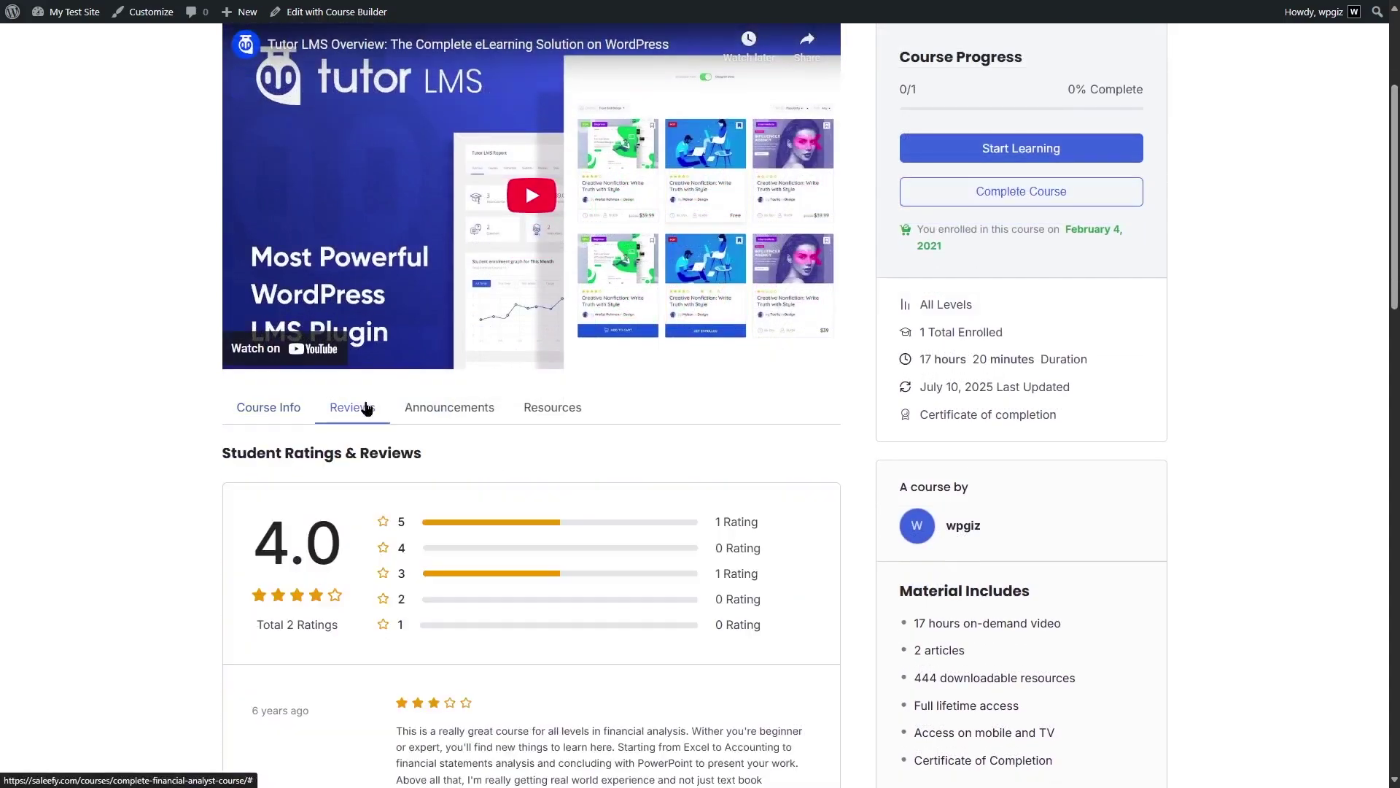
pyautogui.scroll(-3, 1395, 263)
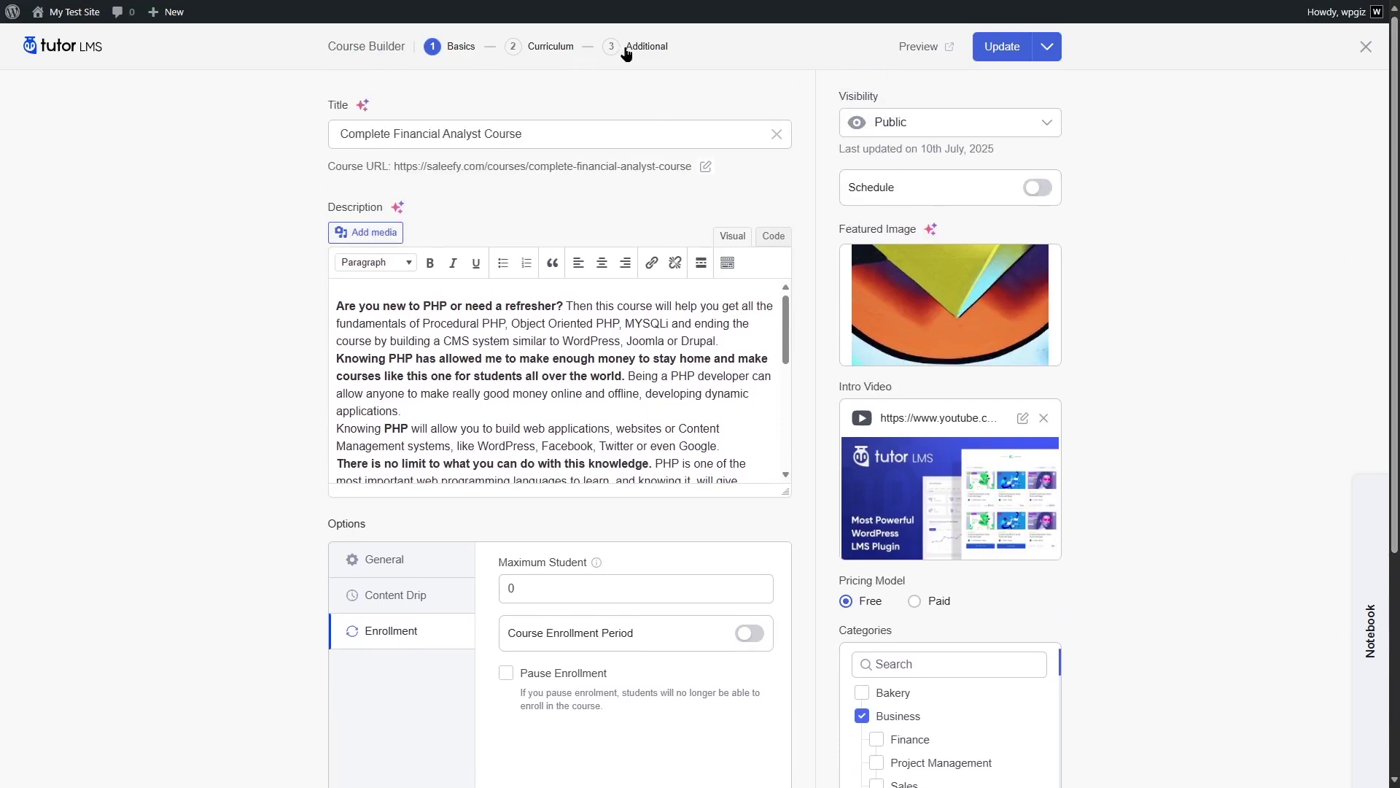
# Step: Open the Complete Financial Analyst Course's Additional settings in Tutor LMS and review the overview, duration, materials and certificate sections
pyautogui.click(626, 51)
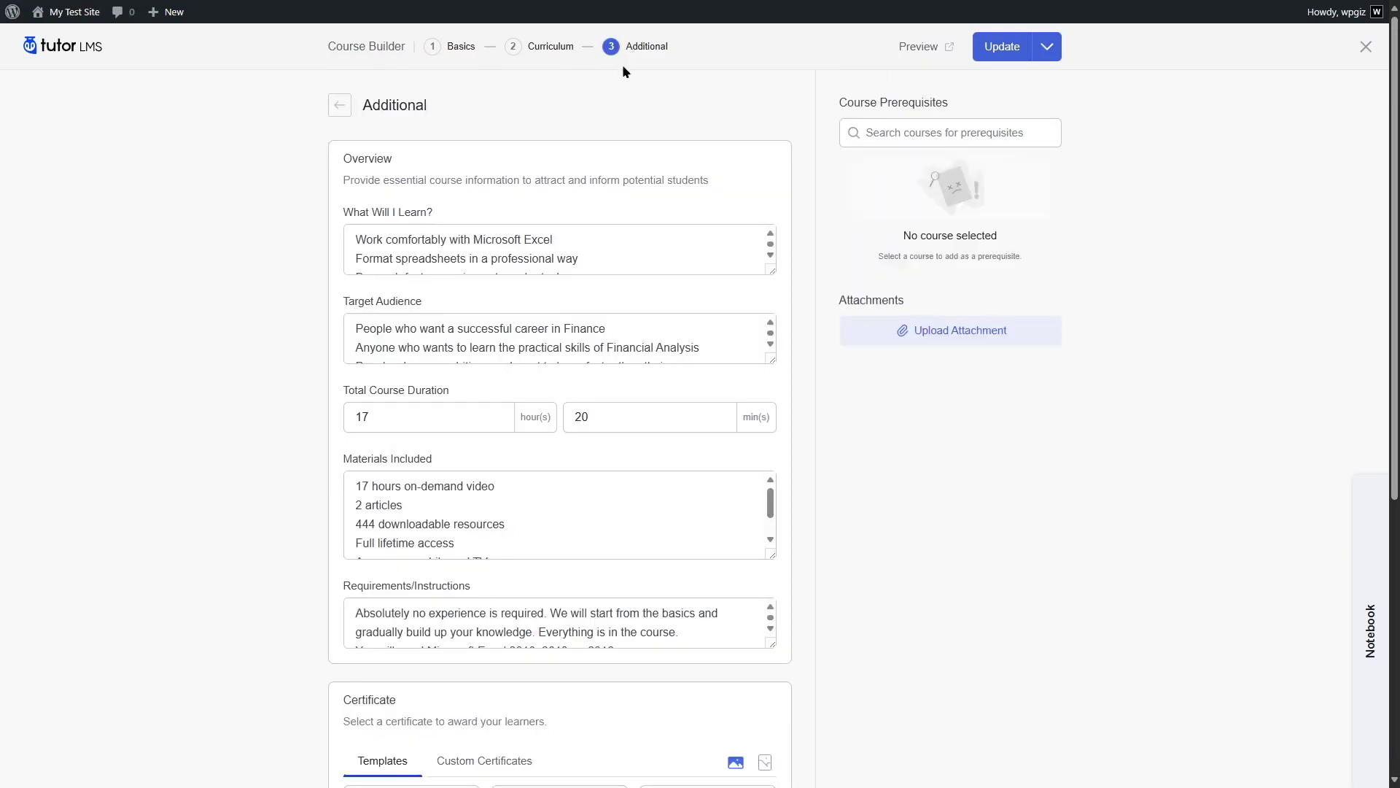
pyautogui.scroll(-1, 560, 437)
pyautogui.scroll(-4, 560, 437)
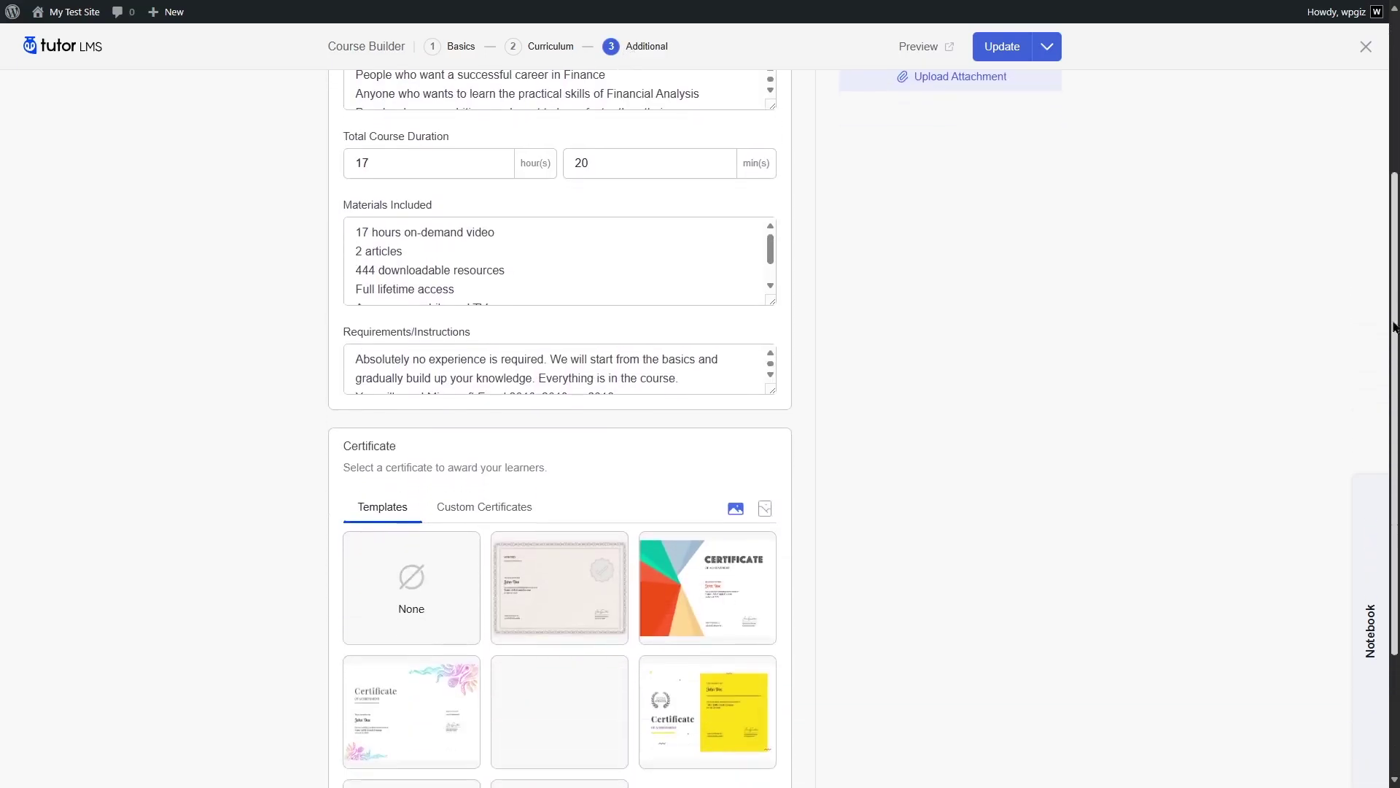
pyautogui.scroll(5, 560, 437)
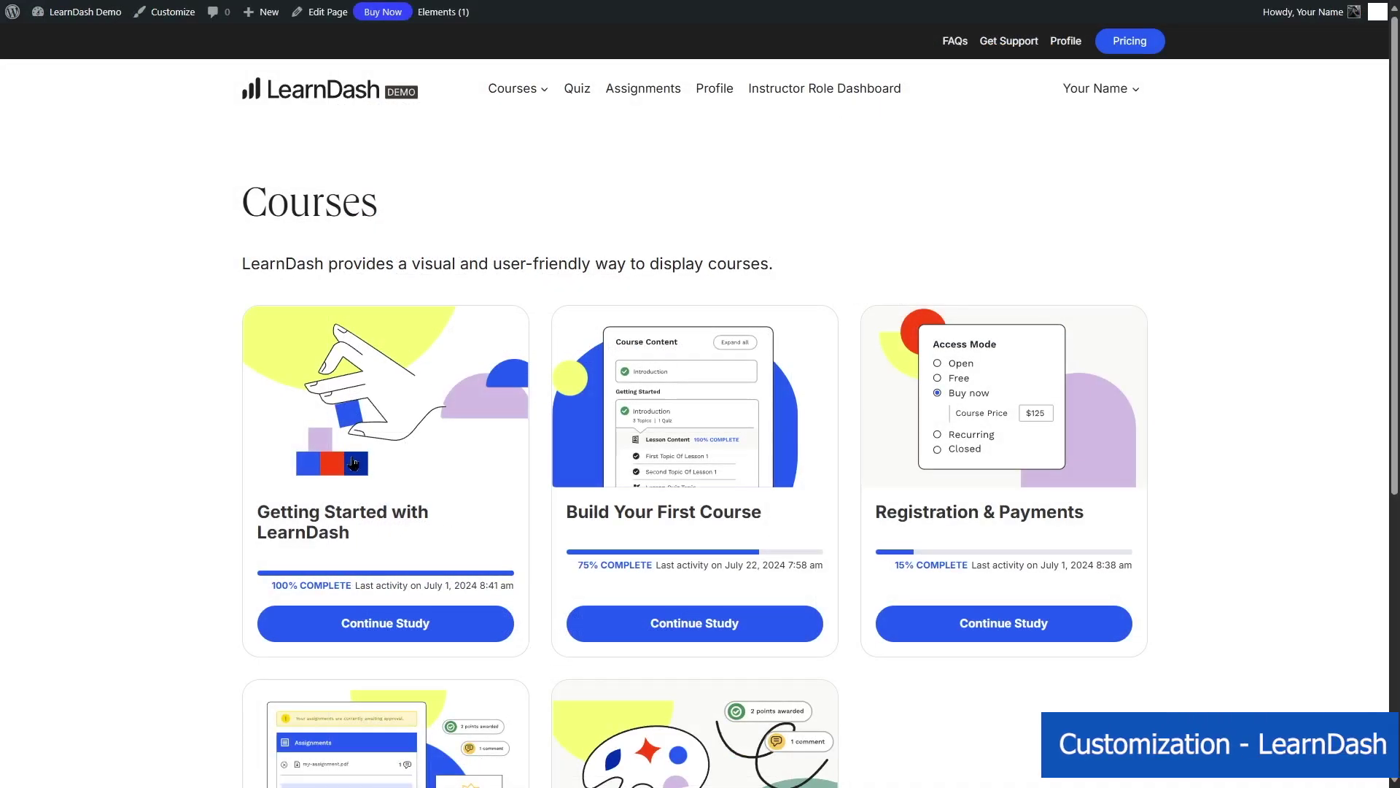
# Step: Open the Getting Started with LearnDash course from the LearnDash demo's course listing and expand Lesson 1 in its course content
pyautogui.click(352, 457)
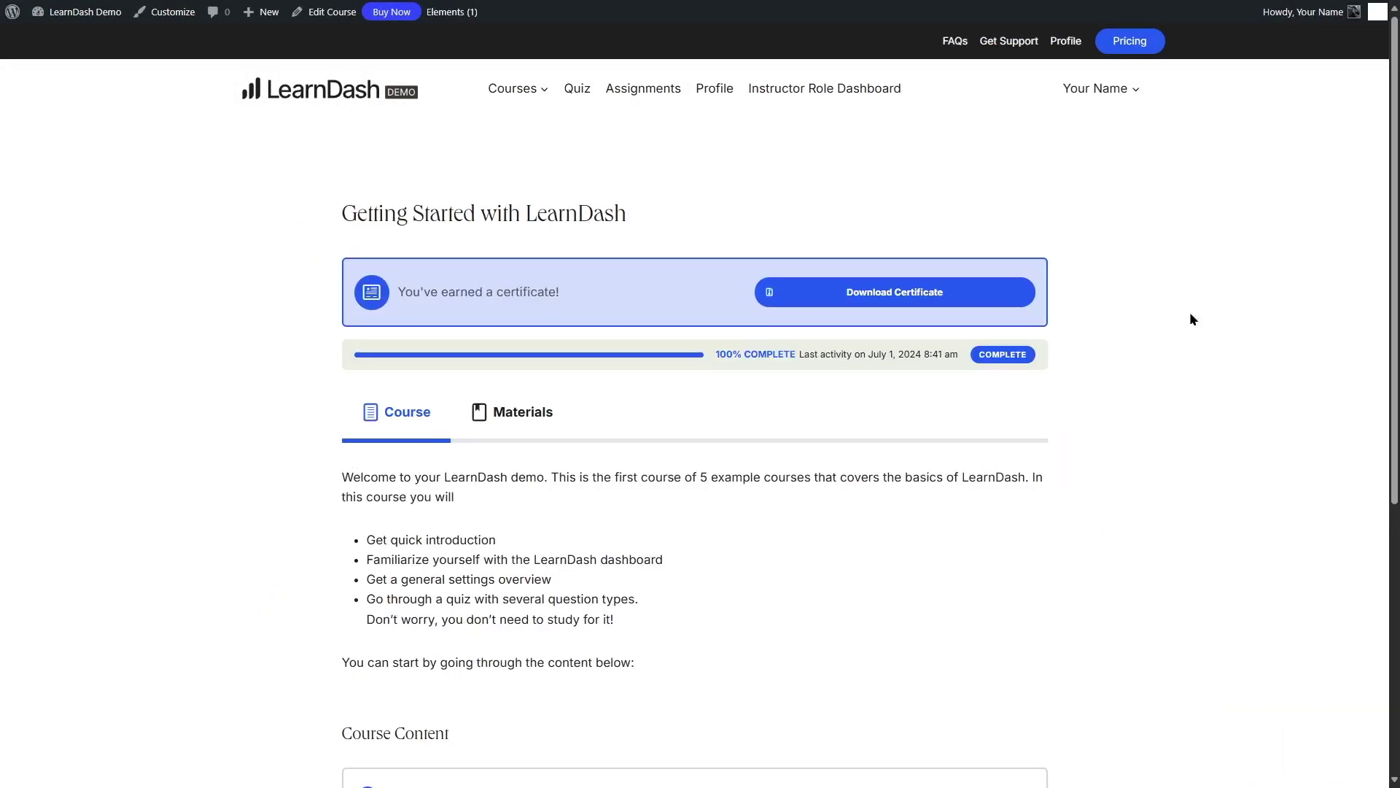
pyautogui.scroll(-4, 1032, 488)
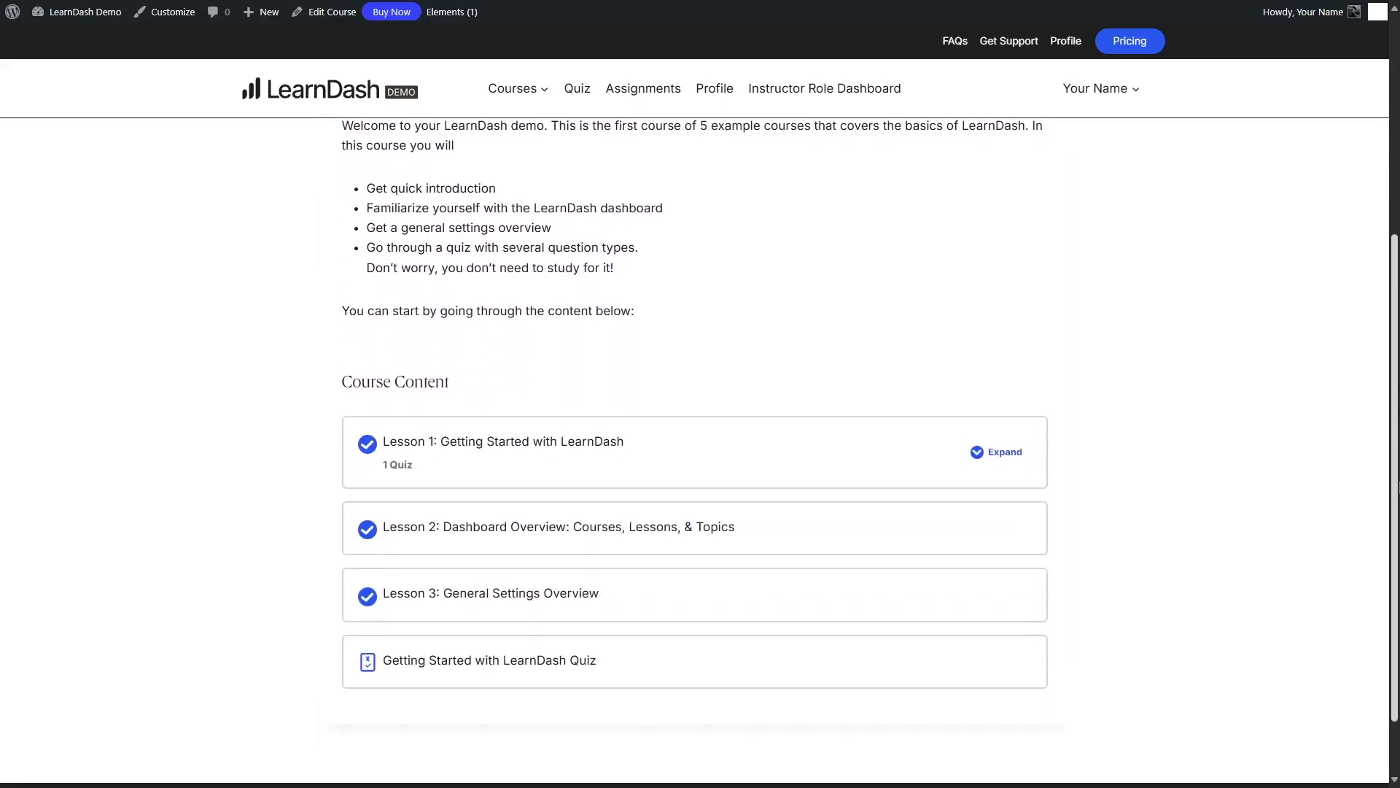
pyautogui.click(1013, 458)
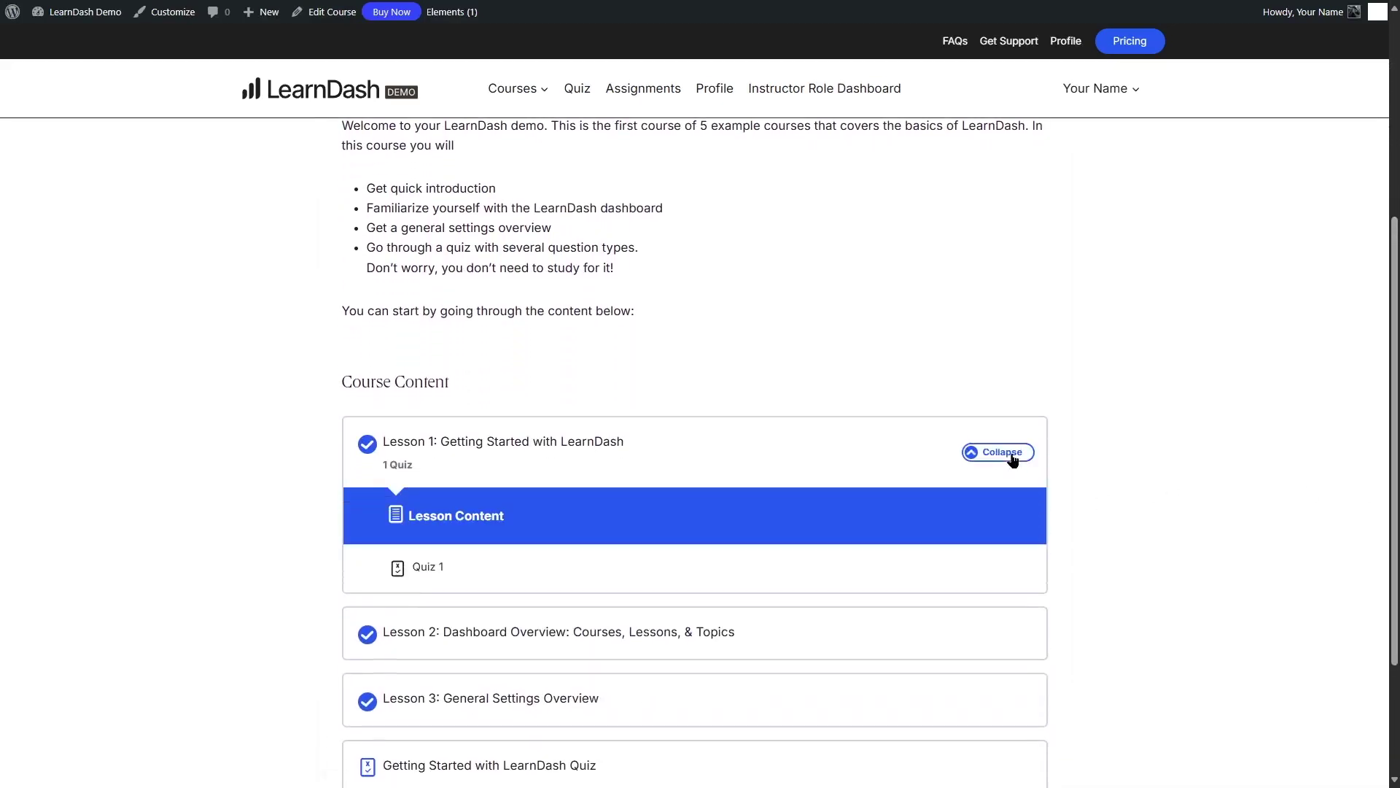
# Step: Try adding a Video block from the Media Library to the LearnDash course page, and review the course's Display and Content Options
pyautogui.click(598, 237)
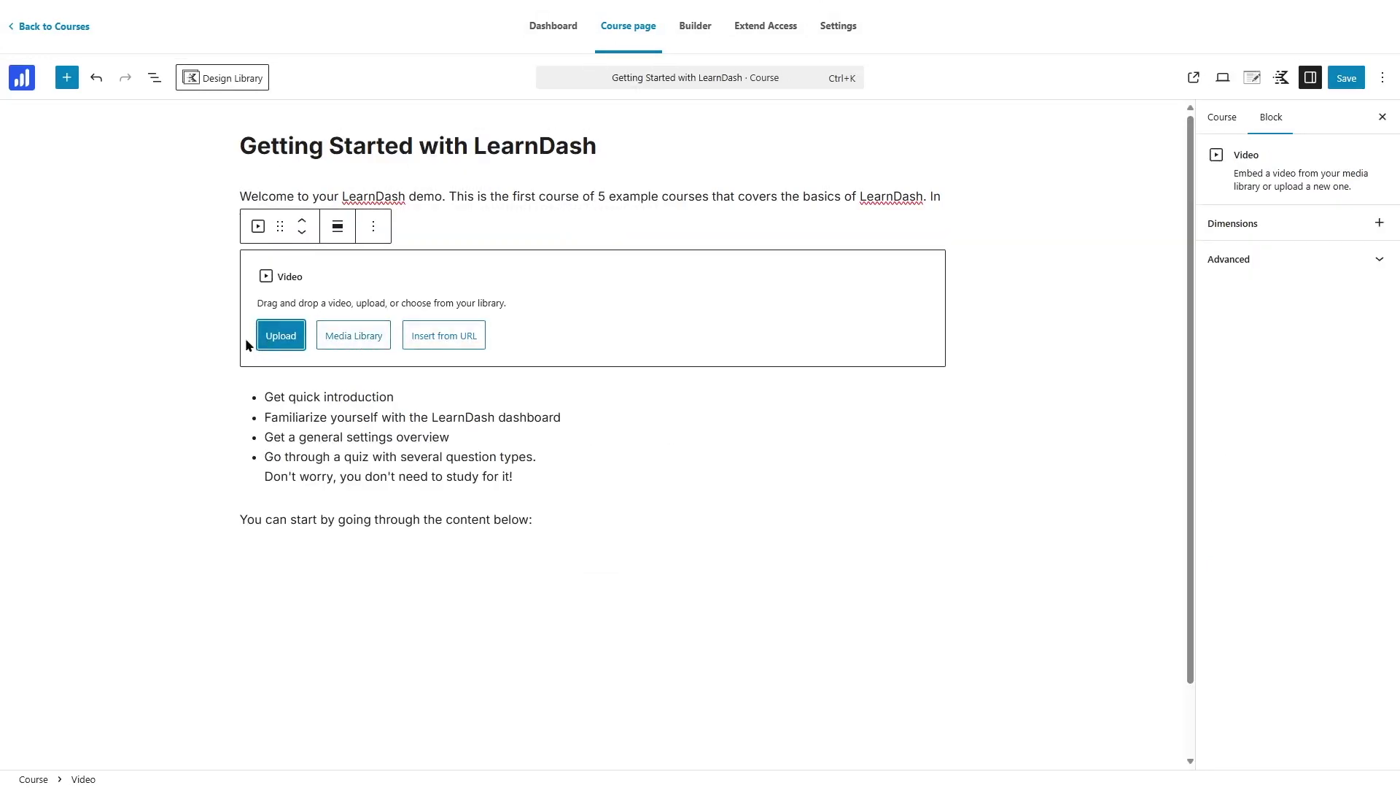
pyautogui.click(358, 337)
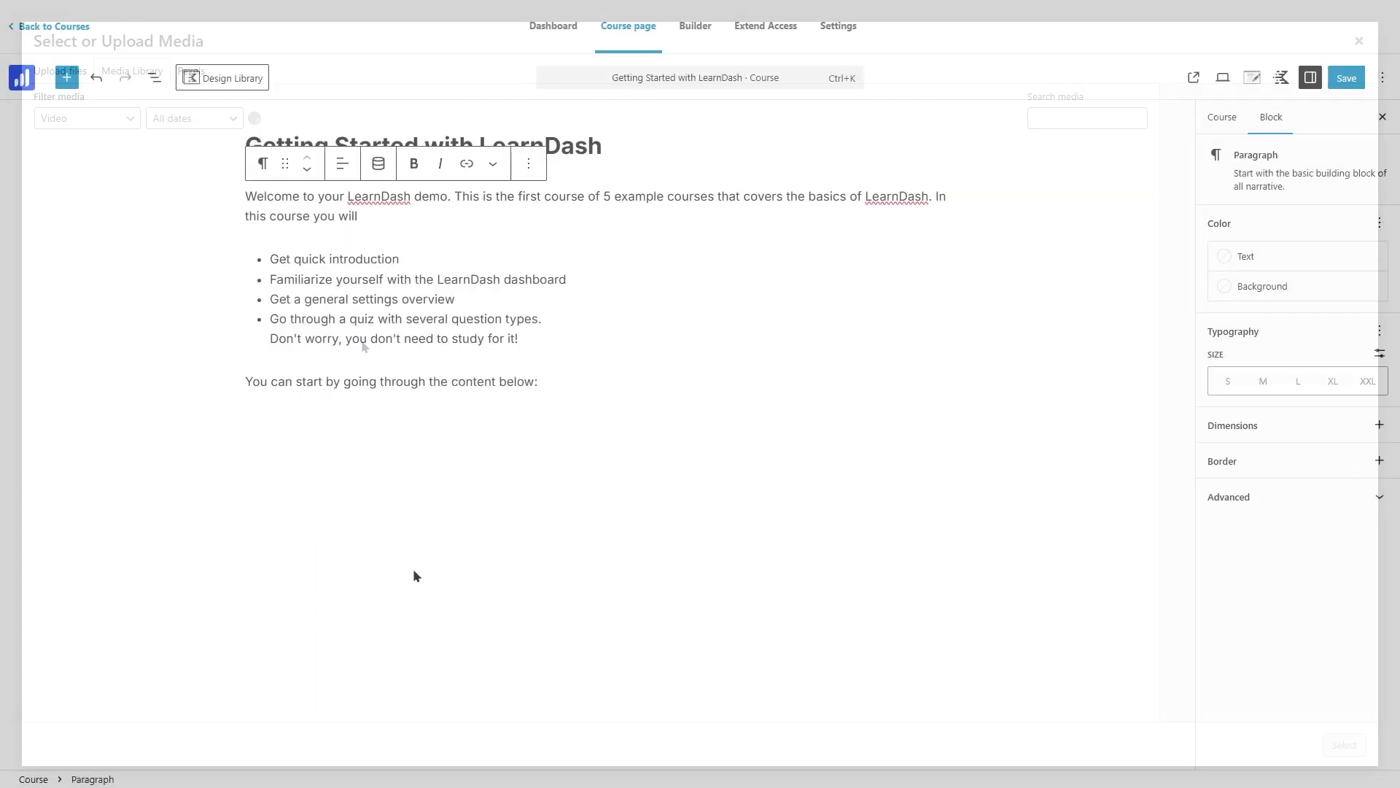
pyautogui.click(752, 29)
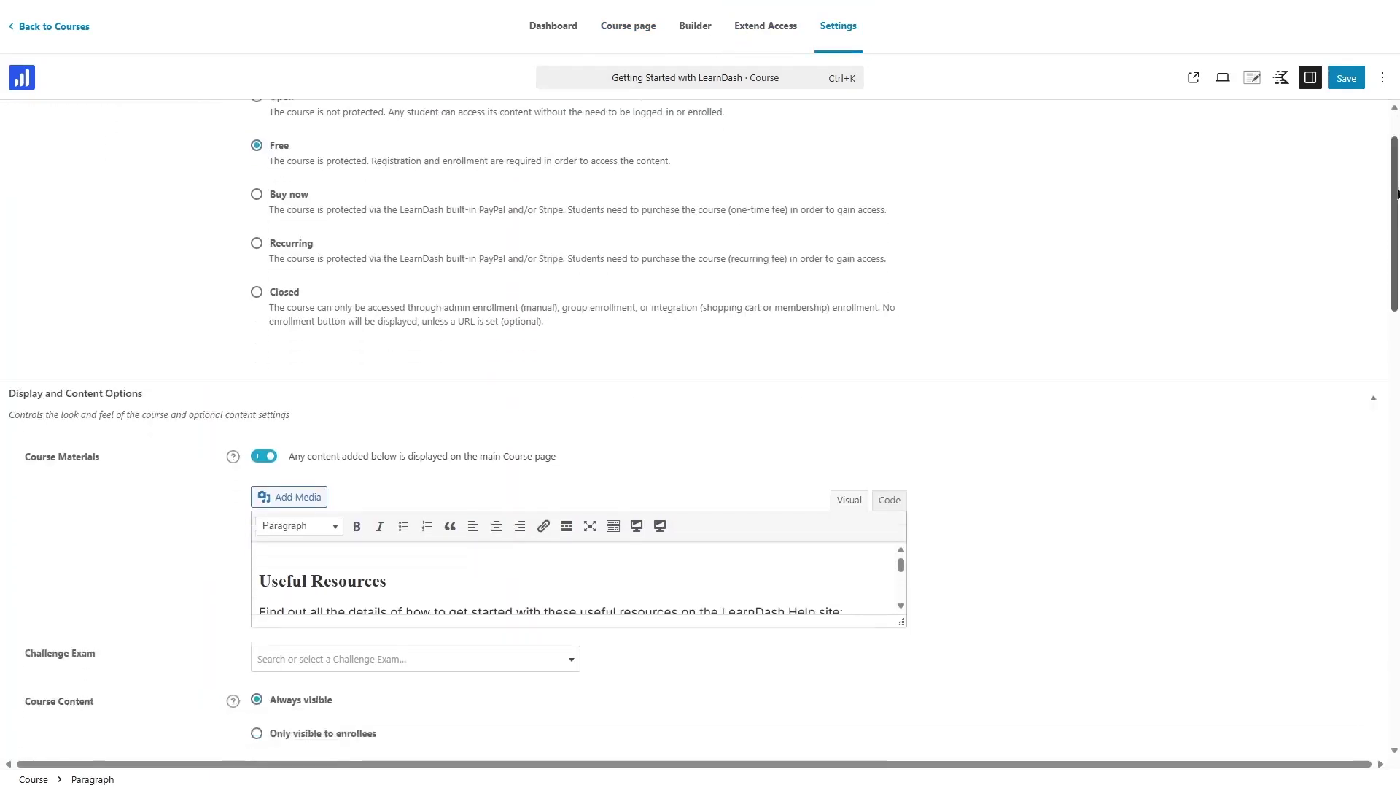
pyautogui.scroll(-3, 1397, 193)
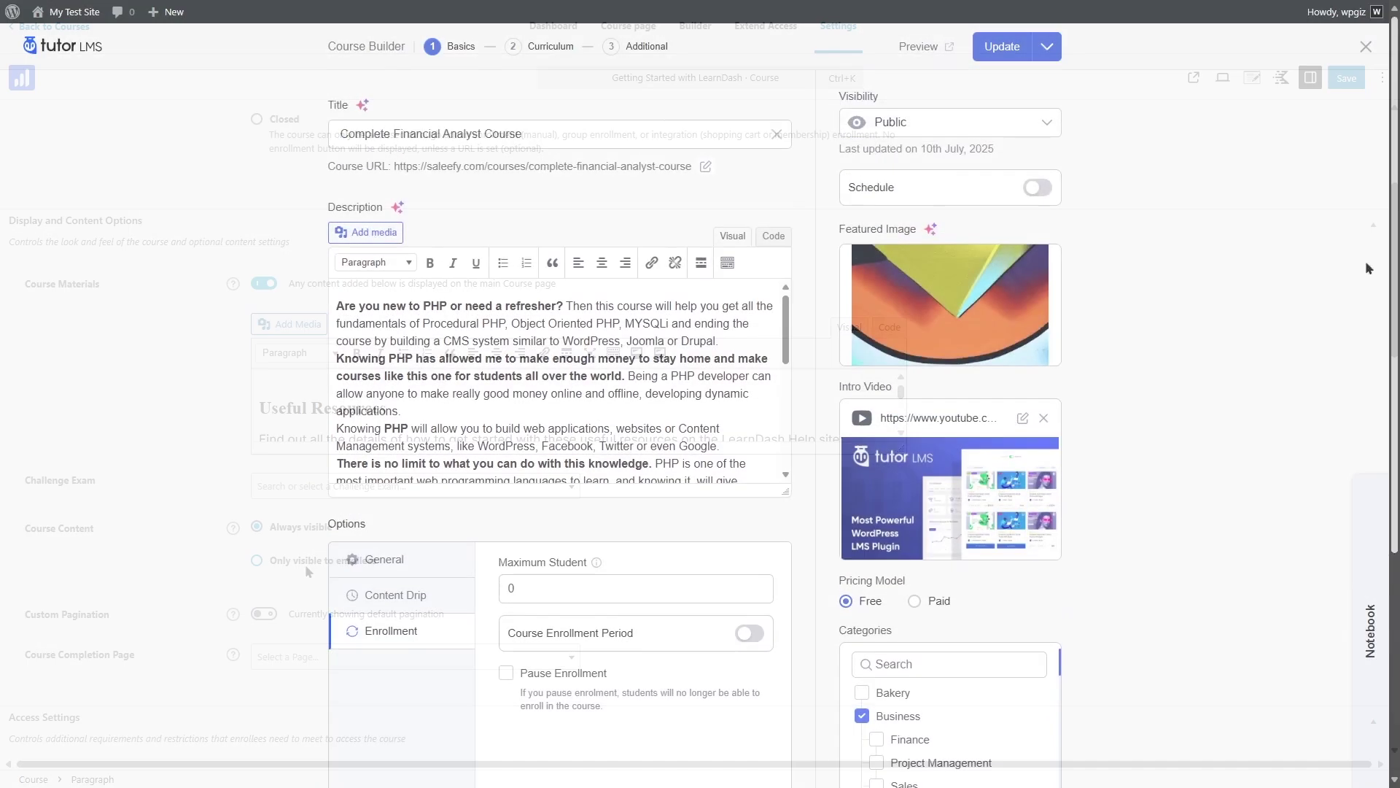
# Step: Return to the Tutor LMS course's Additional settings to examine the certificate templates, and look through the Tutor LMS Pro addons list
pyautogui.click(607, 51)
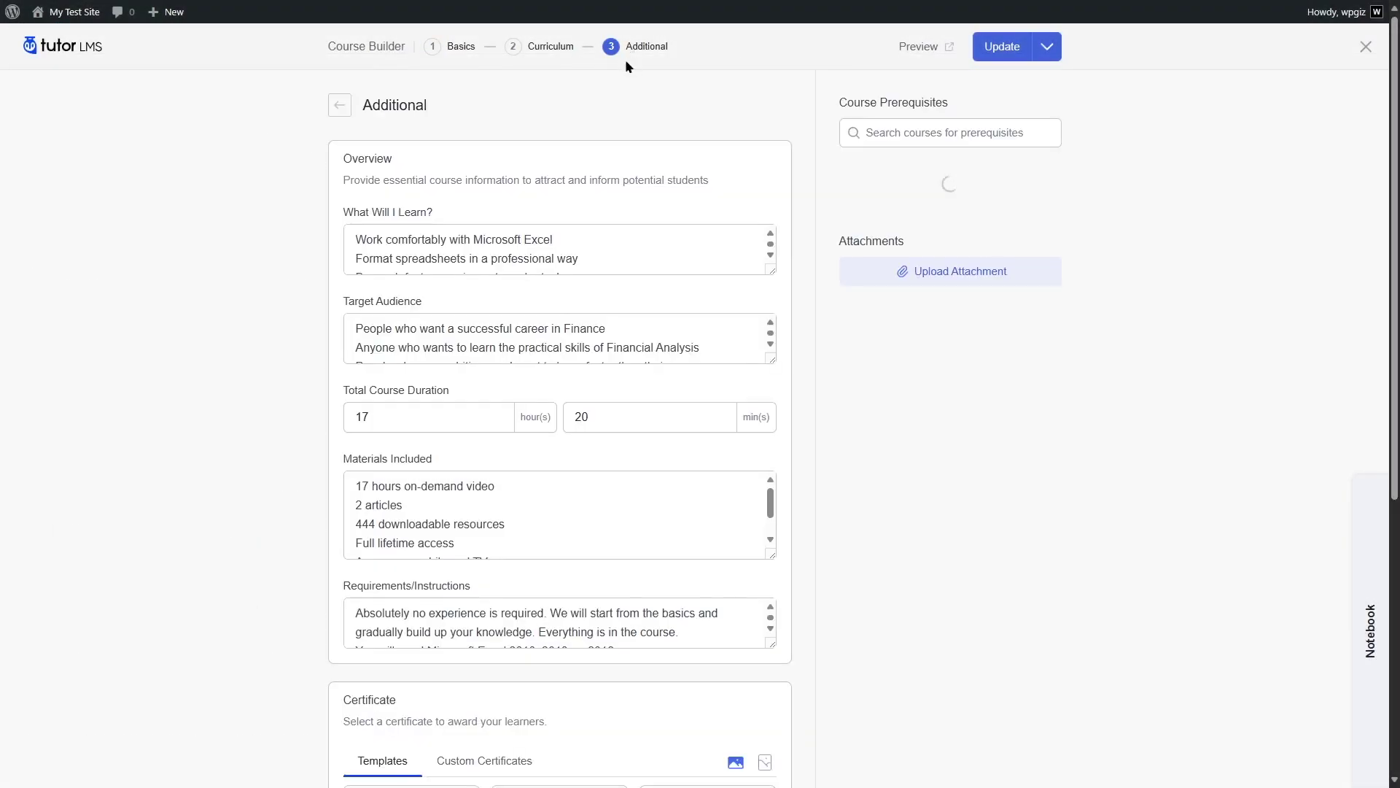
pyautogui.scroll(-3, 1395, 274)
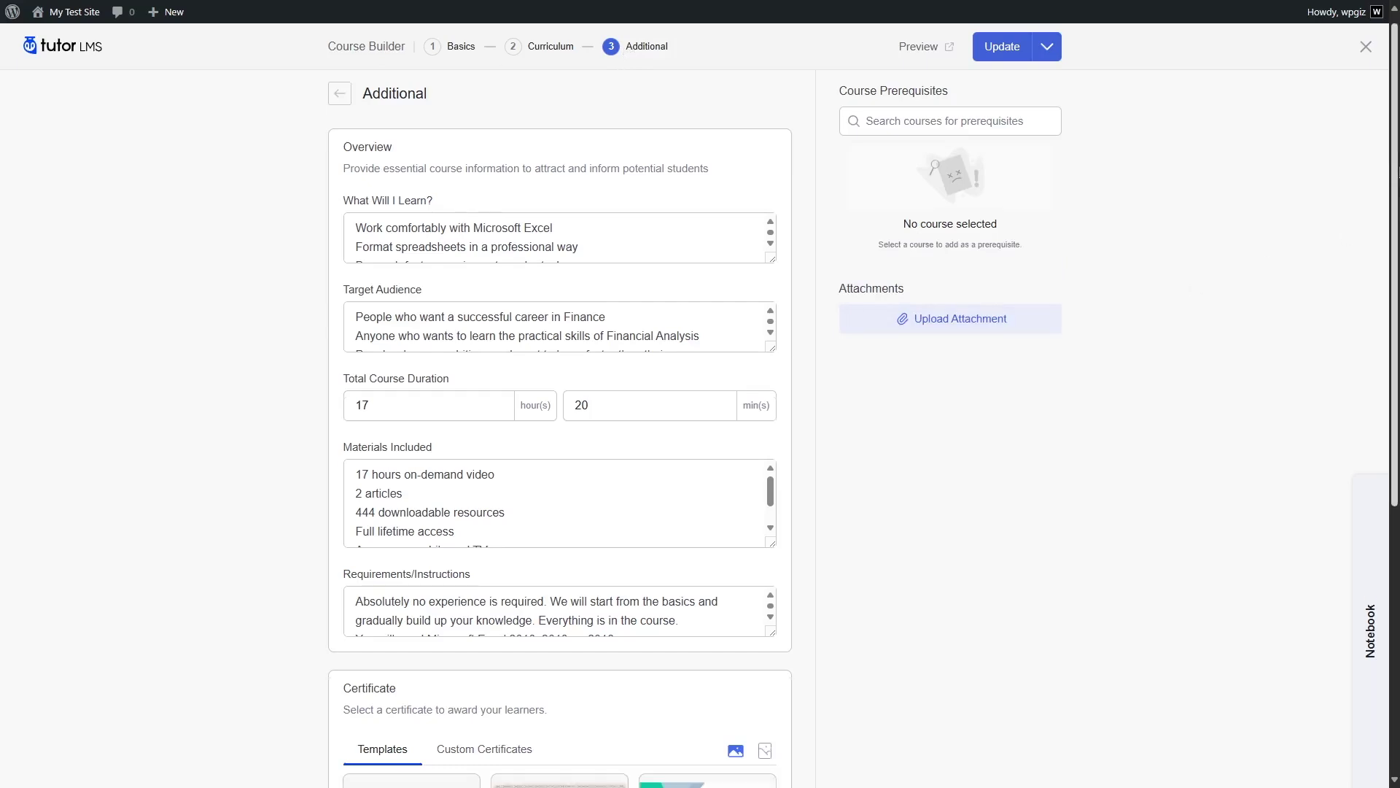
pyautogui.scroll(-3, 1395, 273)
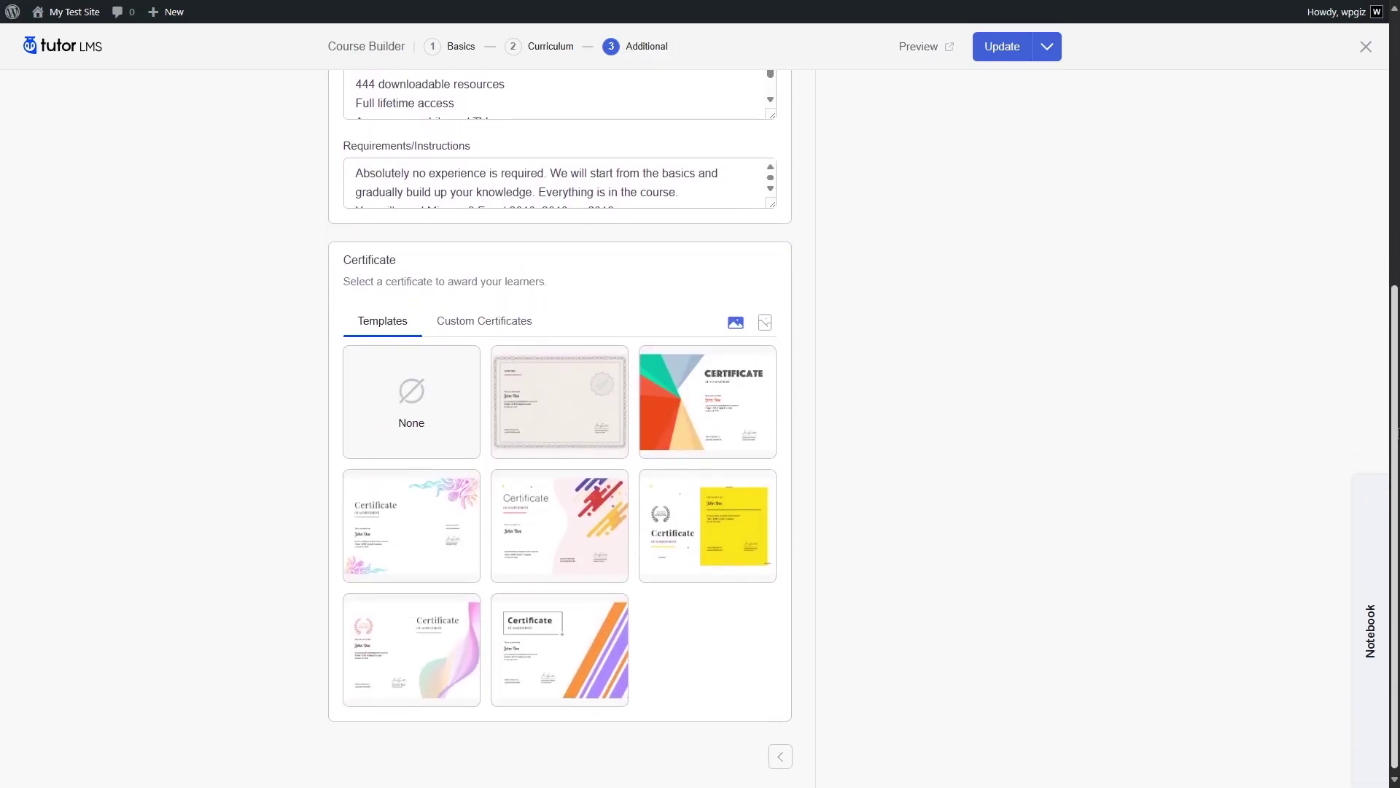
pyautogui.moveTo(1398, 397); pyautogui.dragTo(1397, 115)
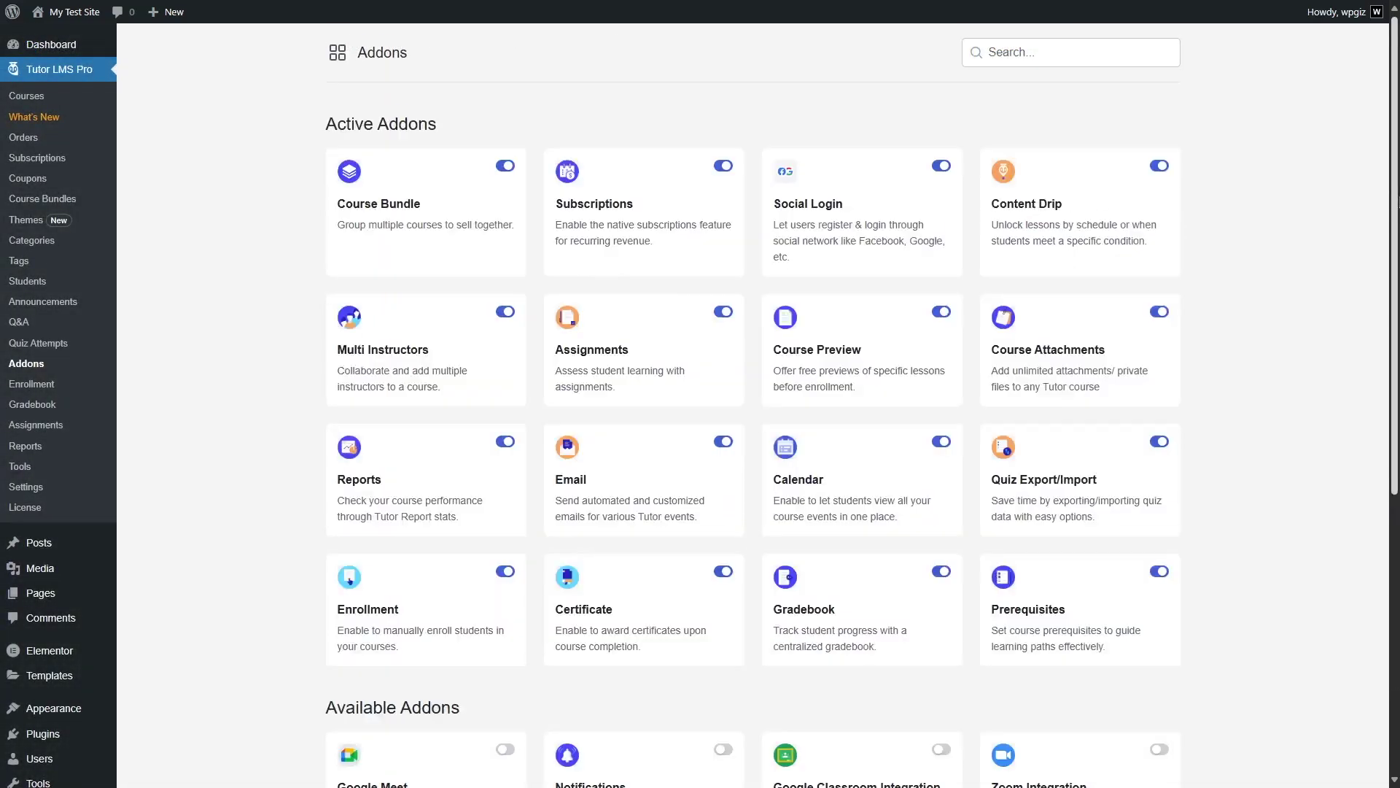
pyautogui.scroll(-5, 1395, 558)
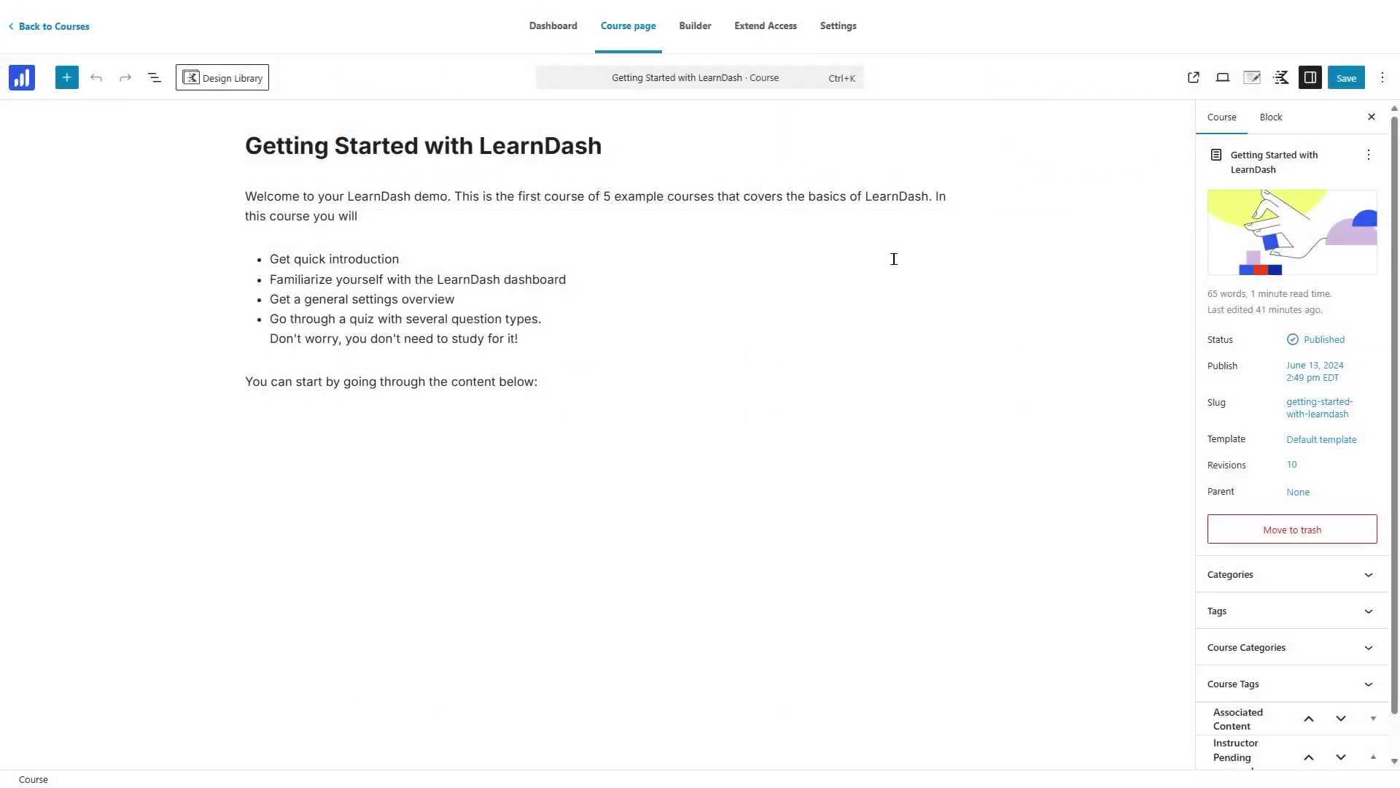
# Step: Add a new quiz named Quiz 1 under Lesson 1 in the Getting Started with LearnDash course builder
pyautogui.click(700, 29)
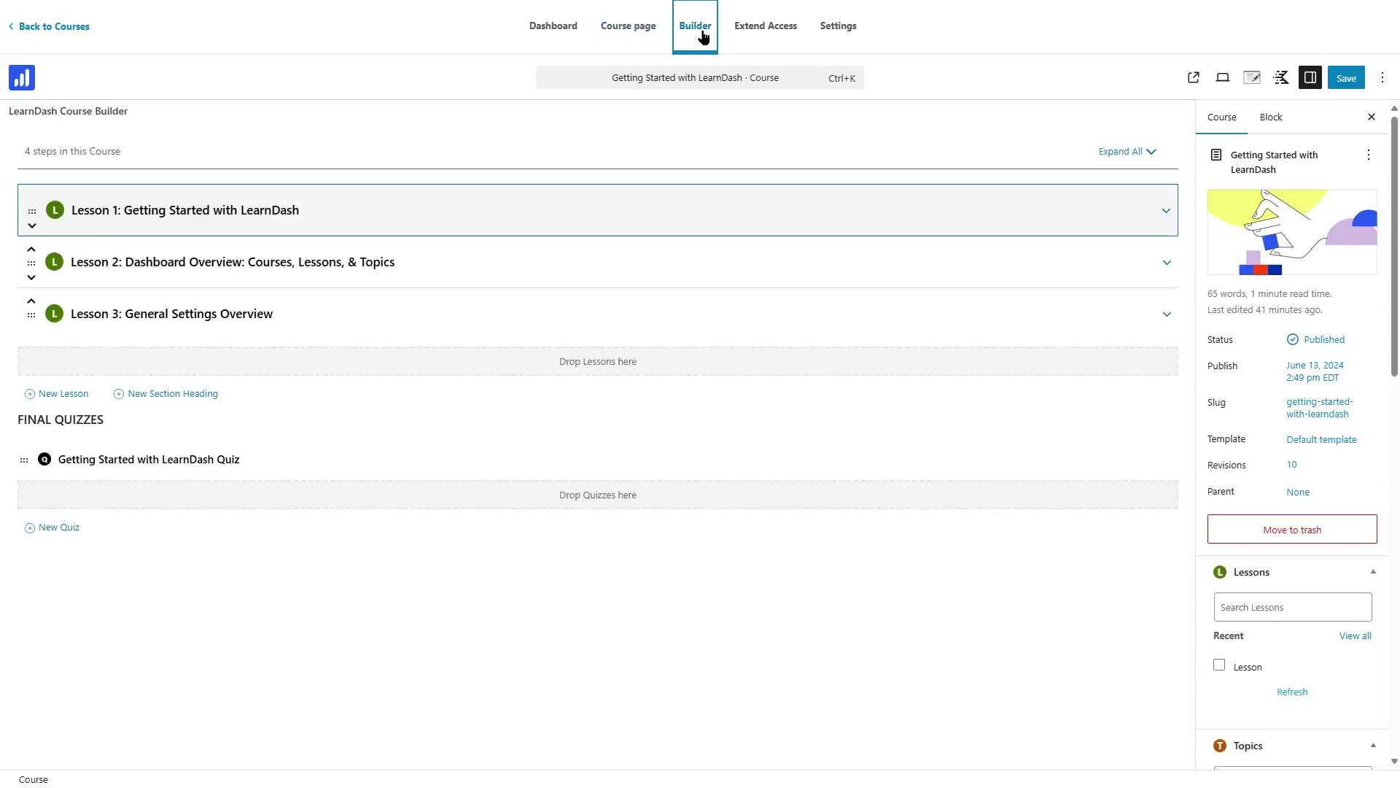
pyautogui.click(1167, 211)
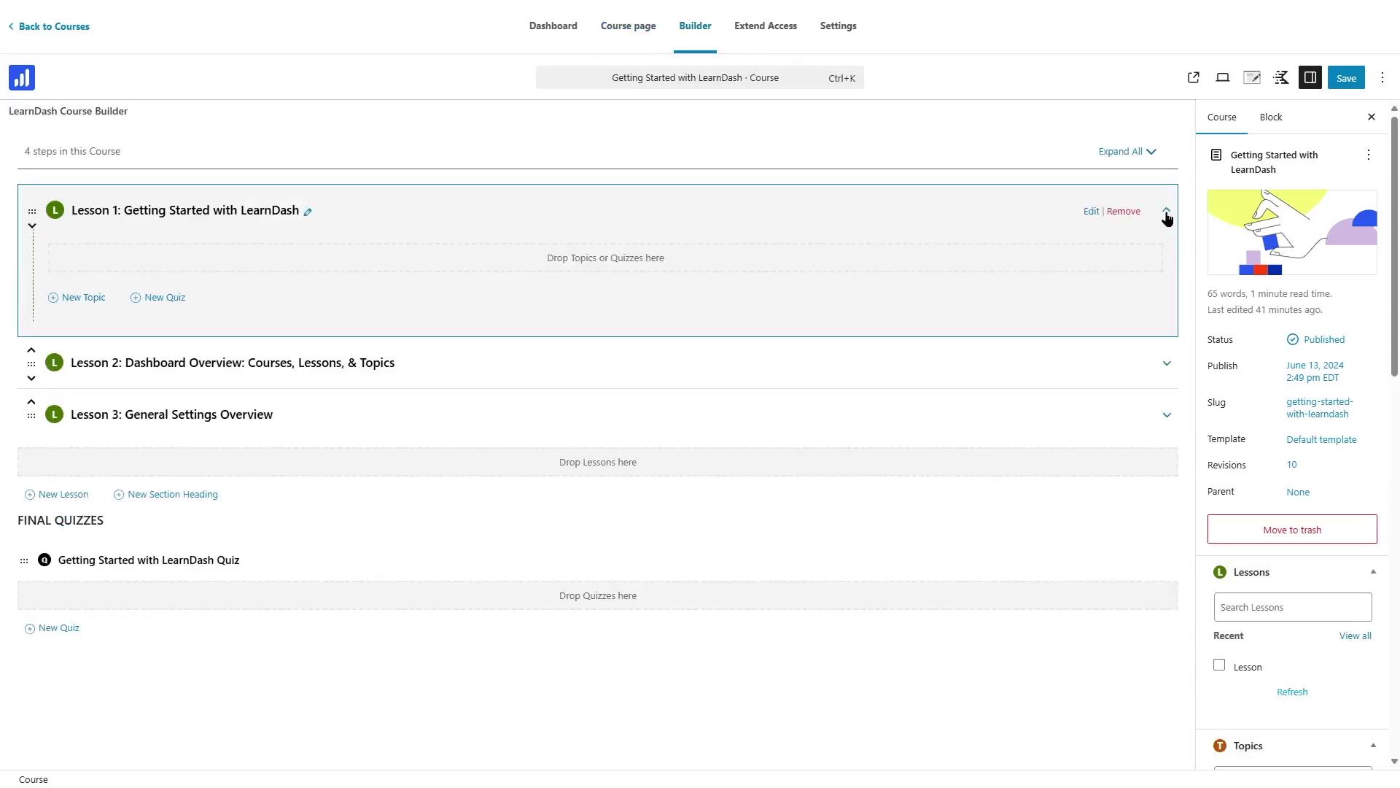
pyautogui.click(158, 299)
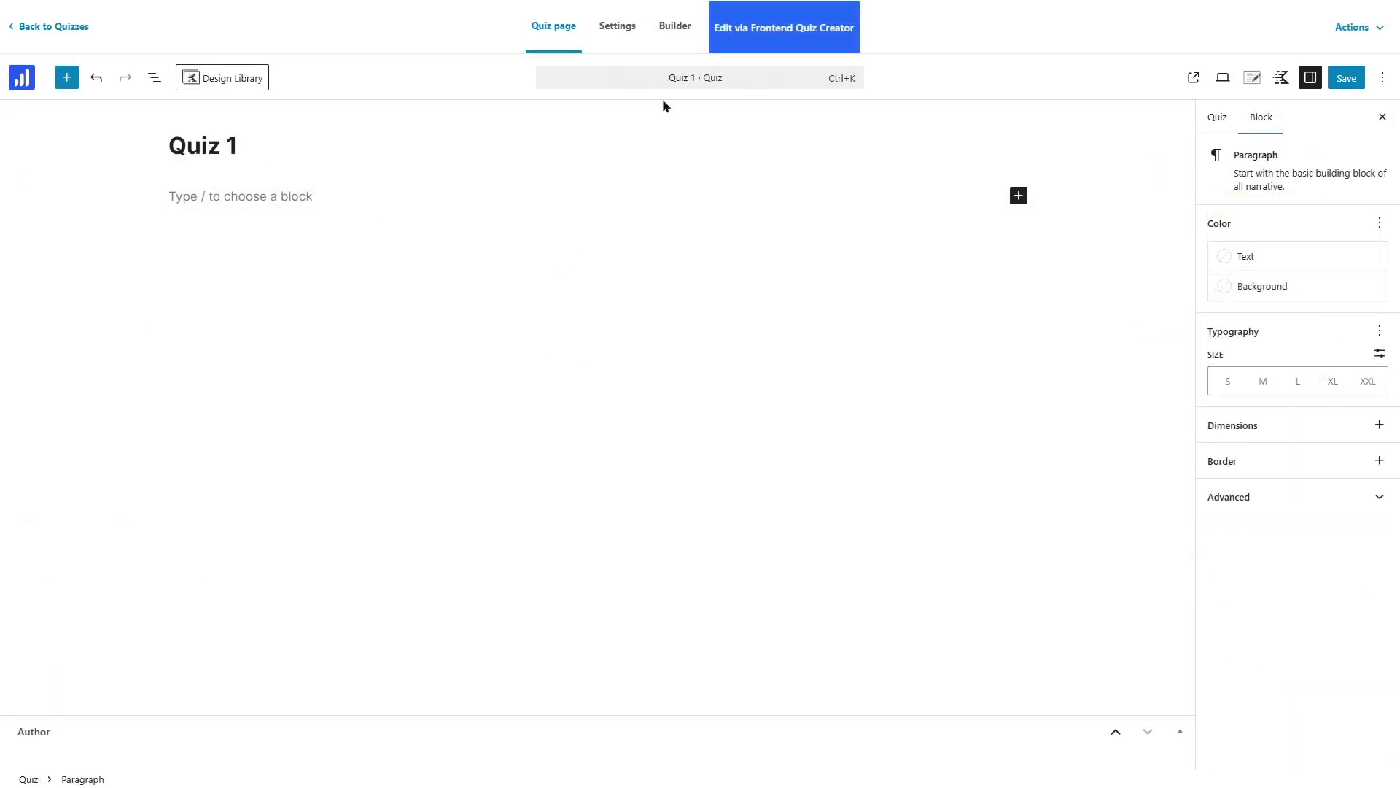
# Step: Add a new question to Quiz 1 in the LearnDash quiz builder
pyautogui.click(671, 29)
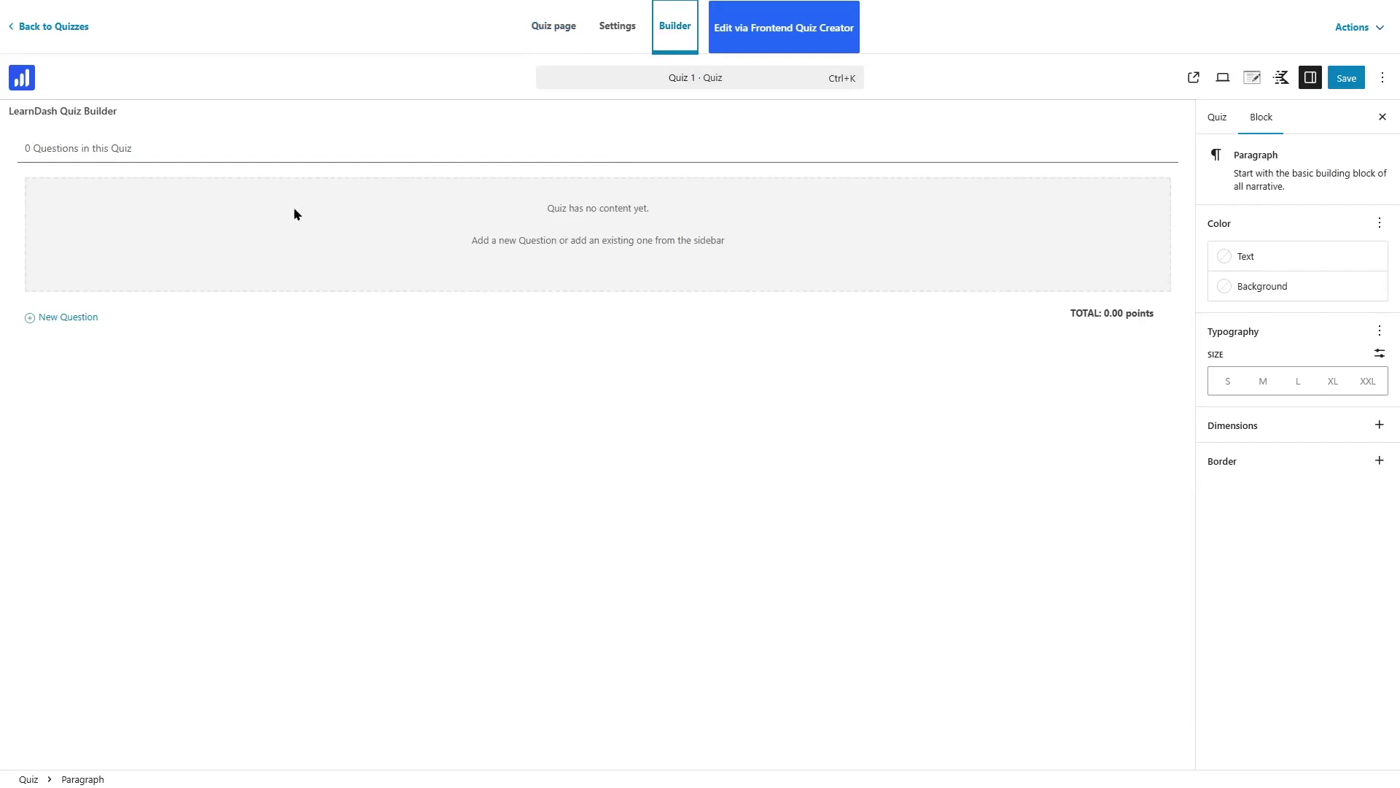
pyautogui.click(67, 318)
pyautogui.click(1013, 337)
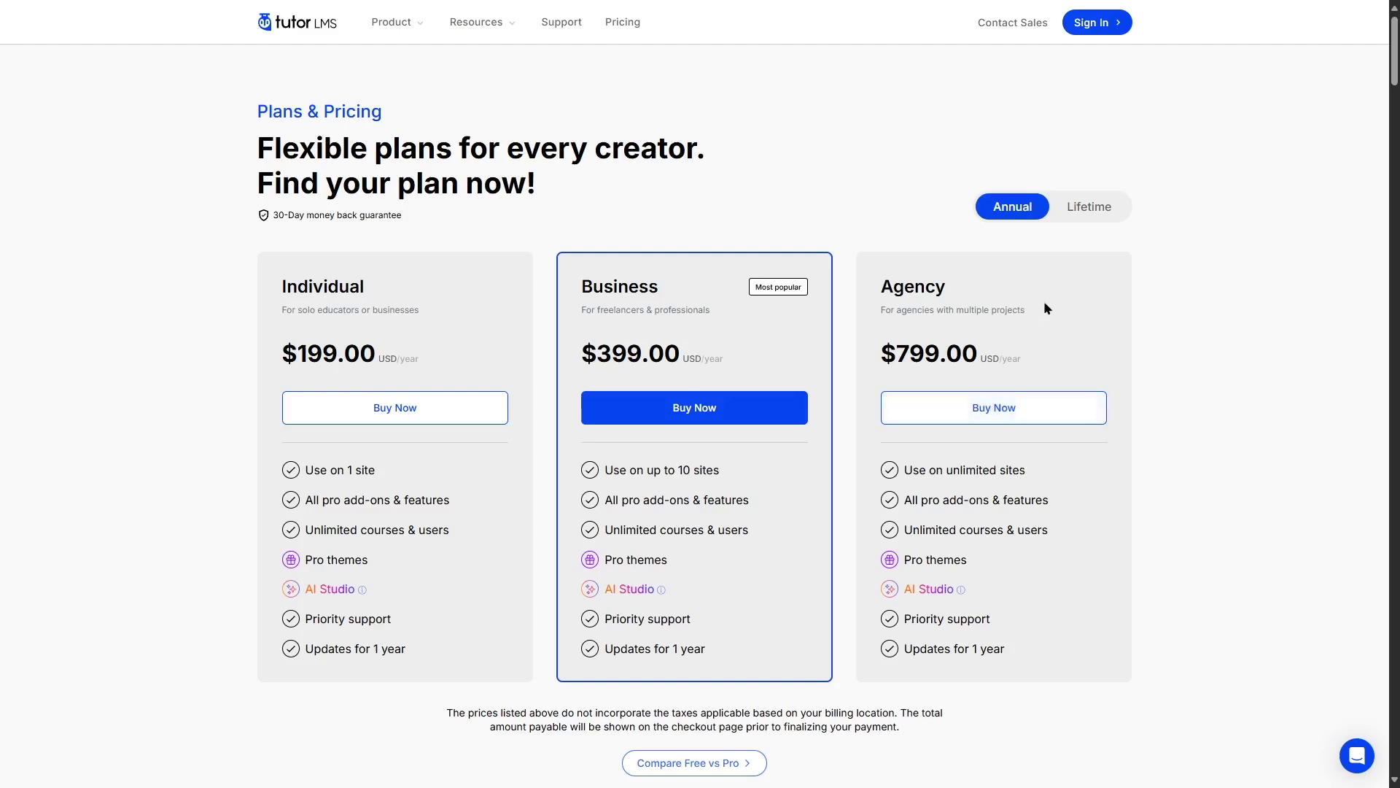
# Step: Compare the annual and lifetime prices of the Individual, Business and Agency plans on the Tutor LMS pricing page
pyautogui.click(1082, 211)
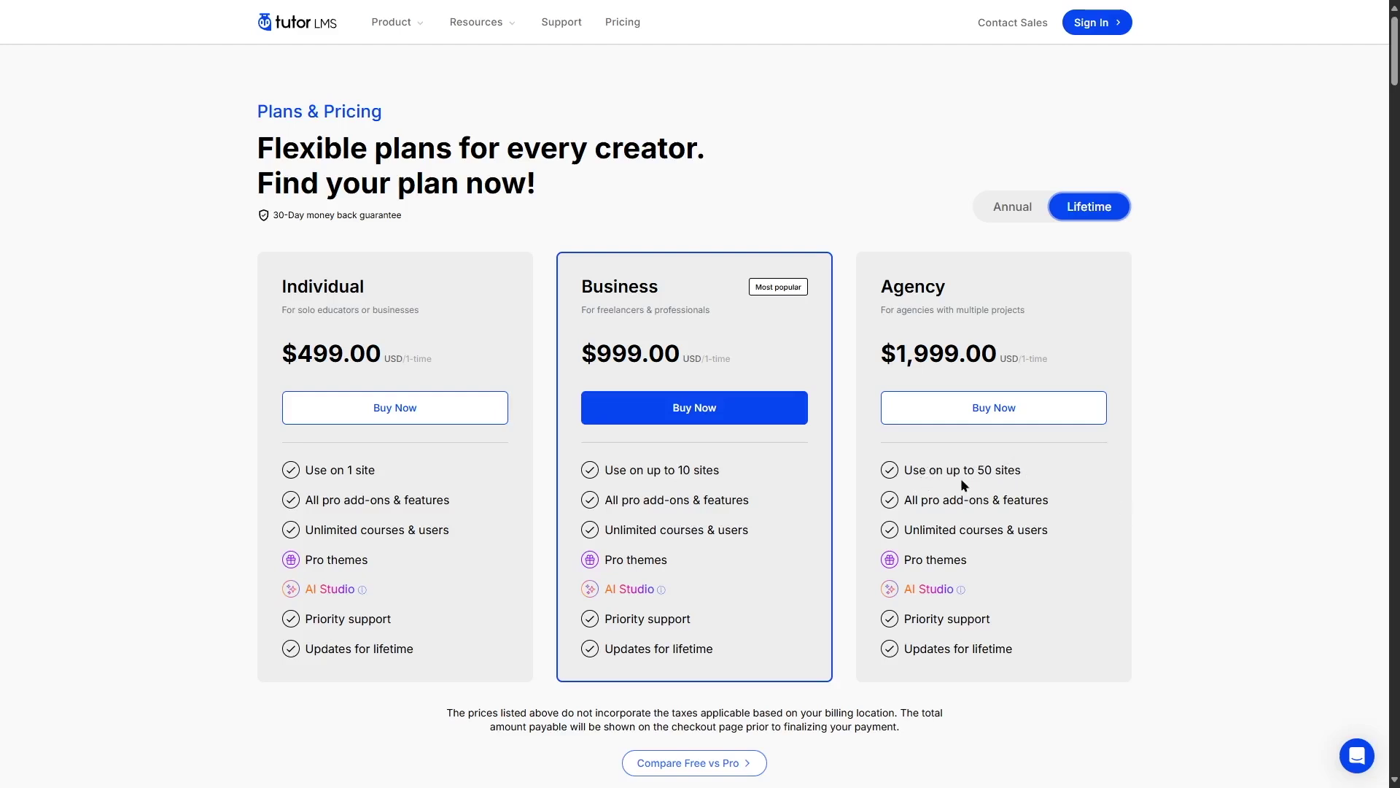
pyautogui.click(1030, 204)
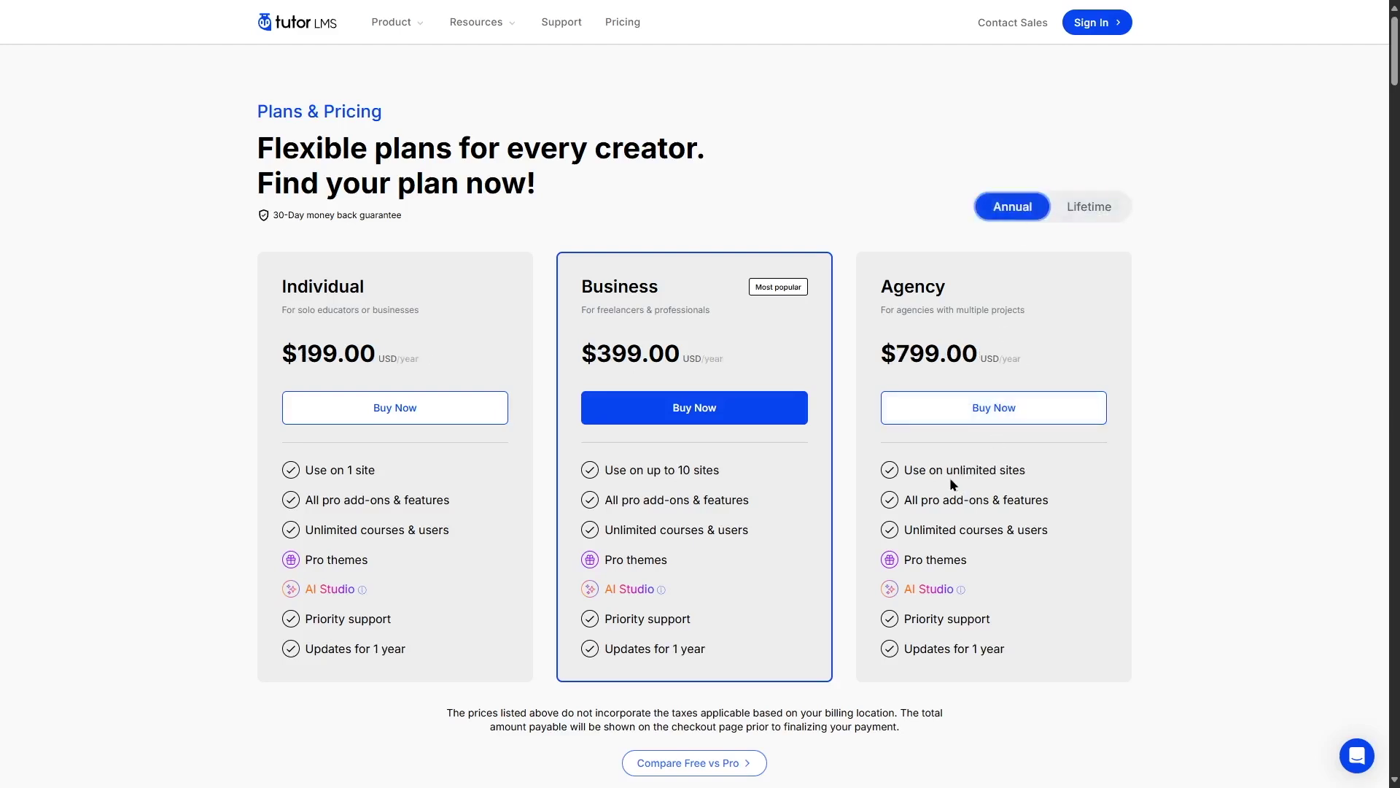
pyautogui.click(1029, 210)
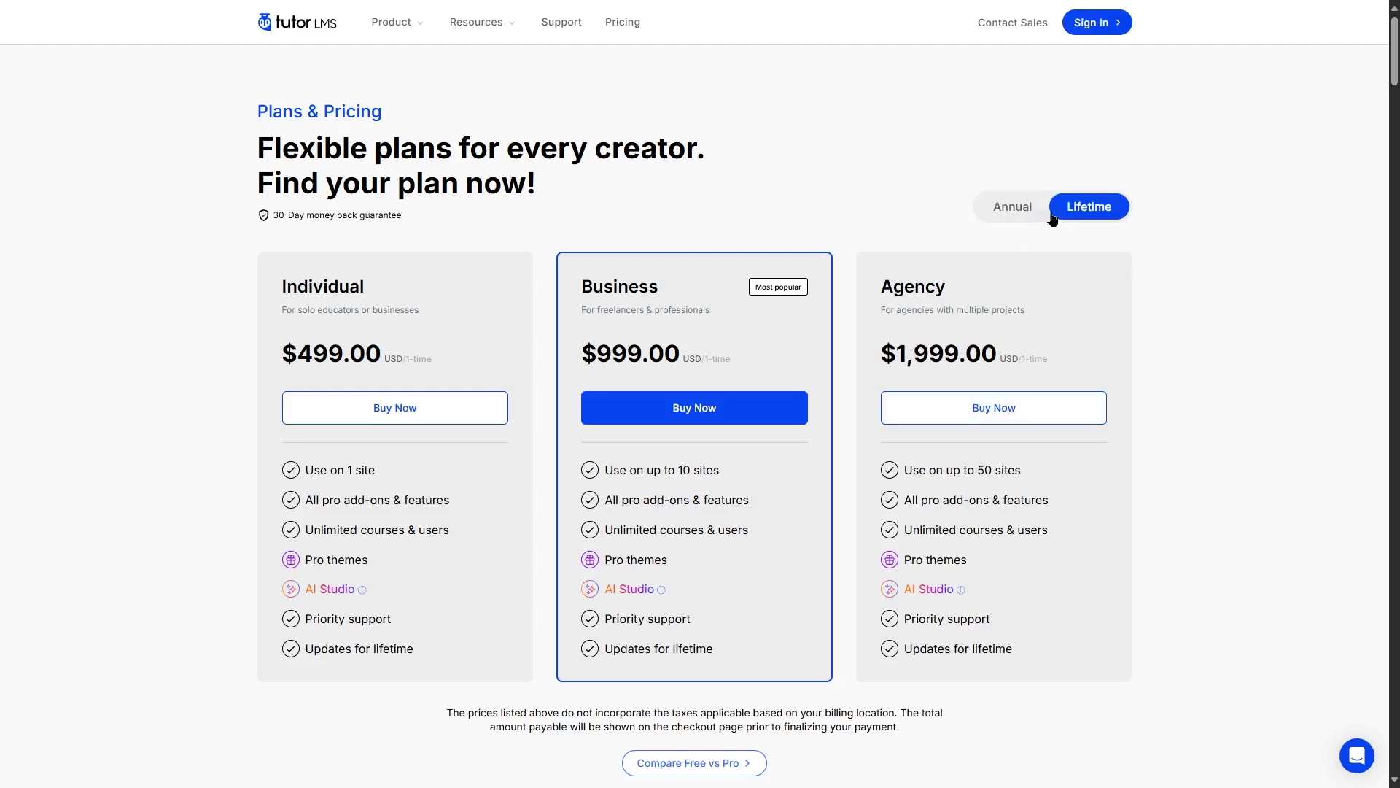
pyautogui.click(1018, 206)
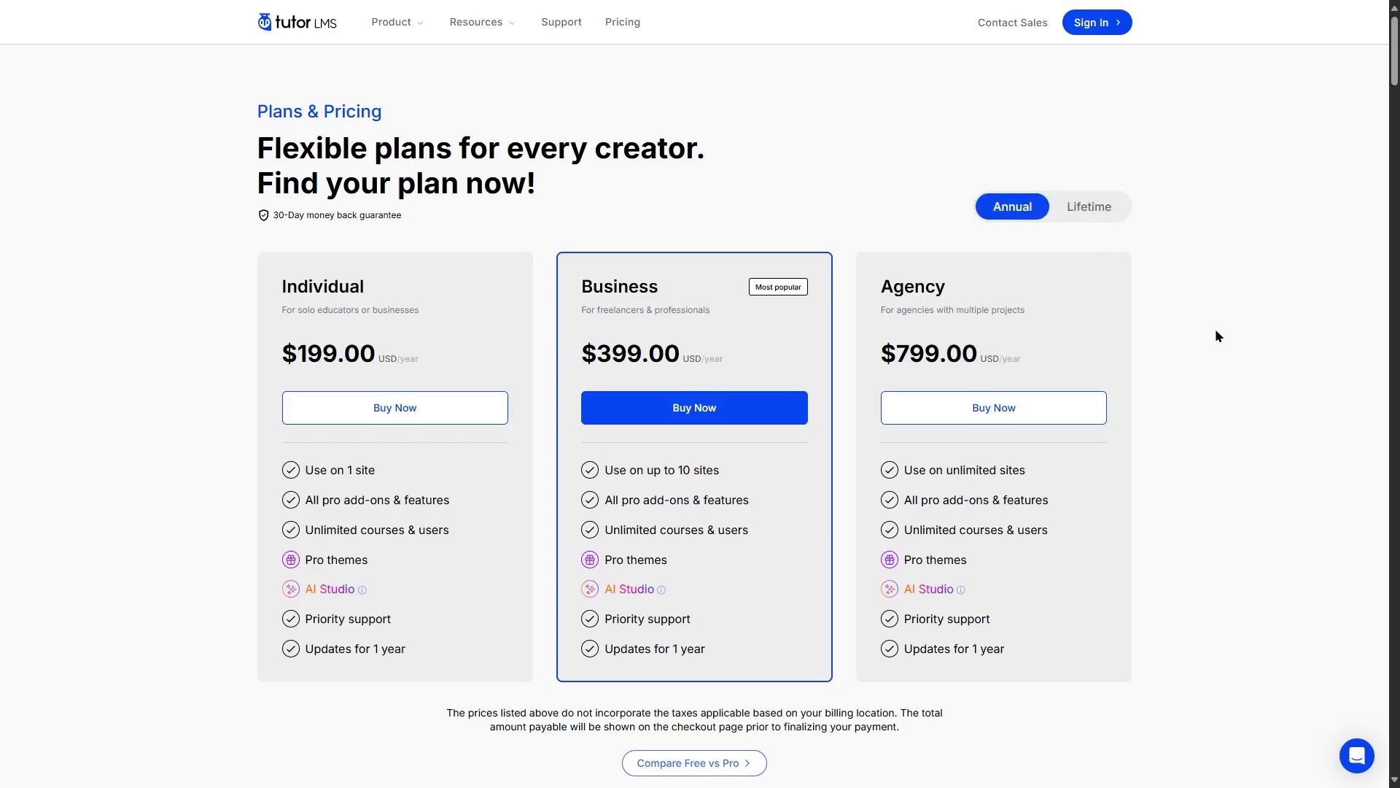
# Step: Switch to the LearnDash pricing page and compare the LearnDash LMS plugin prices for 1 Site, 10 Sites and Unlimited
pyautogui.hotkey('ctrl', 'Tab')
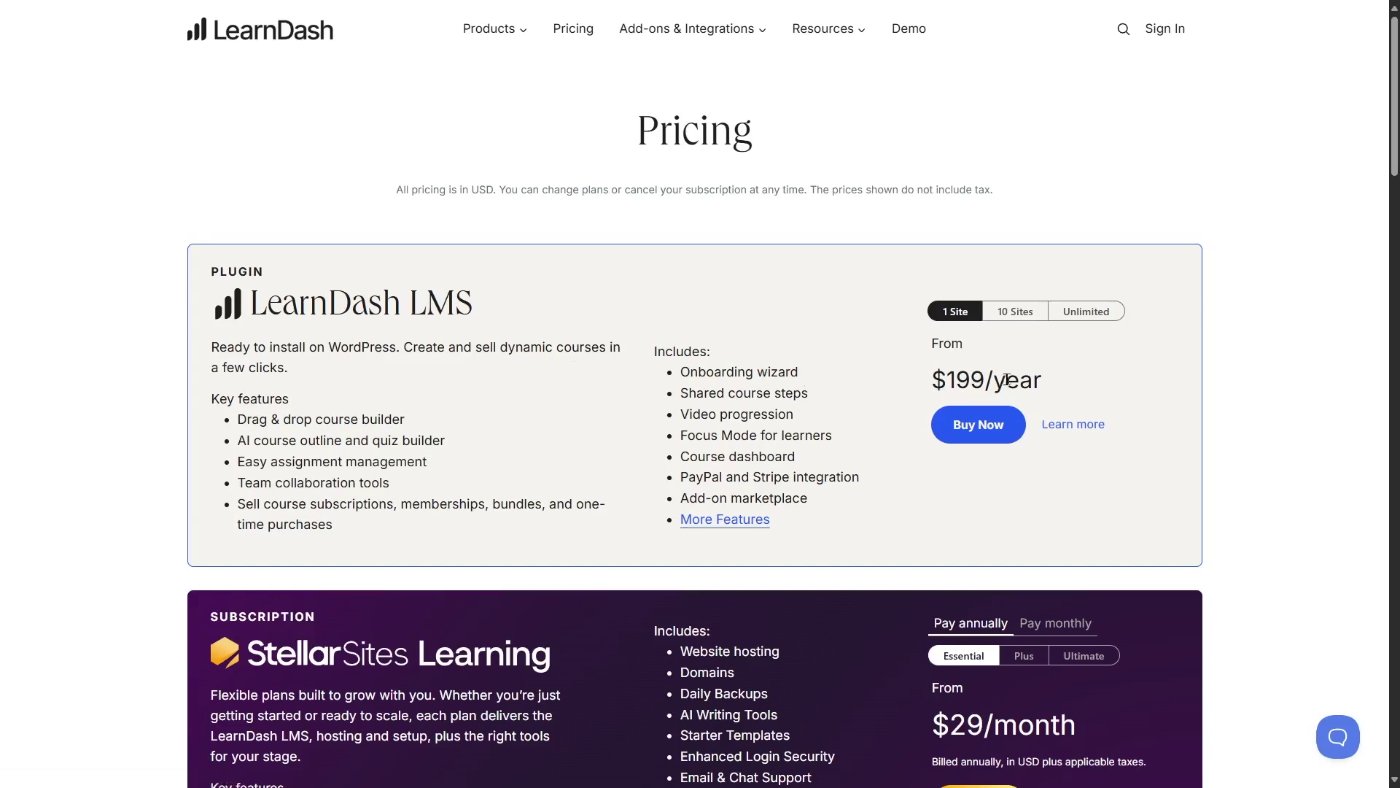
pyautogui.click(1035, 318)
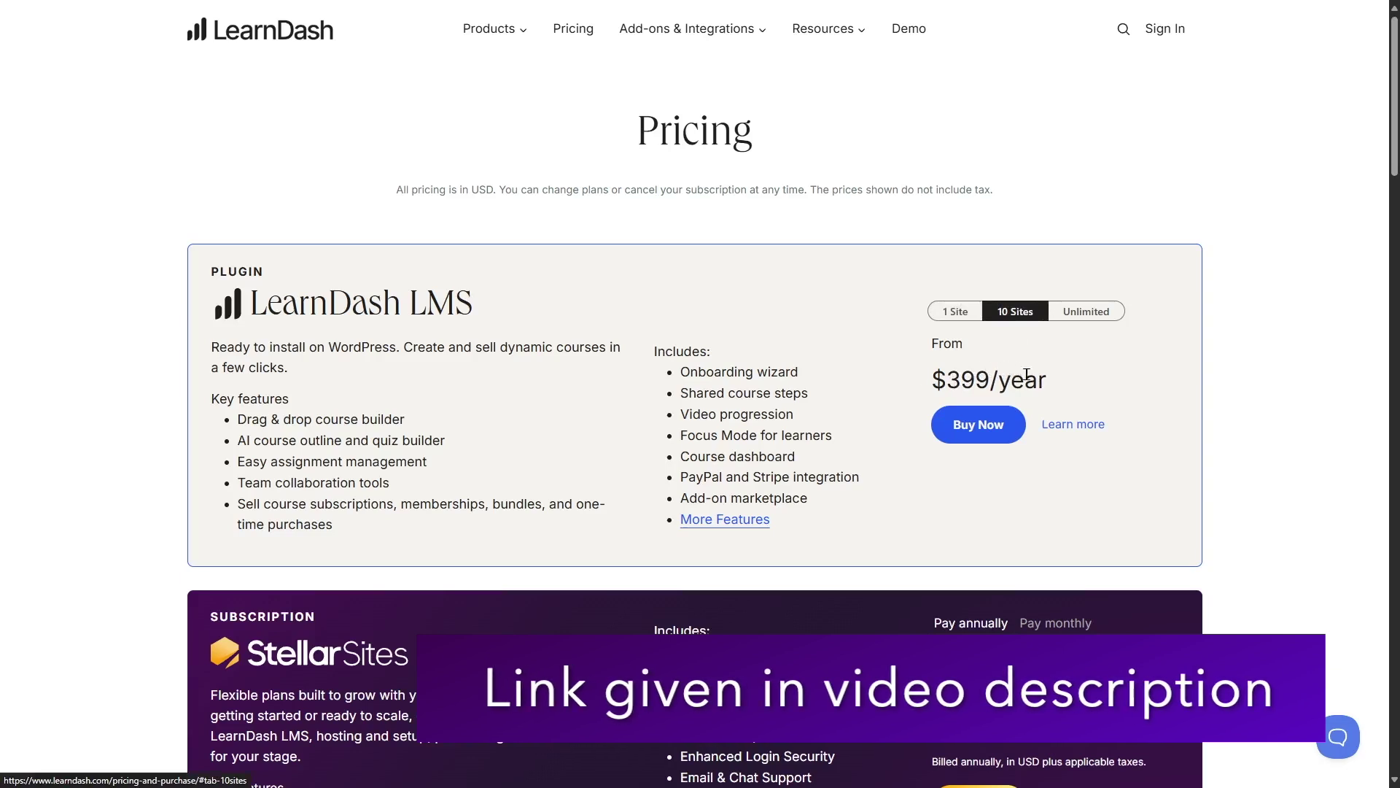
pyautogui.click(1086, 312)
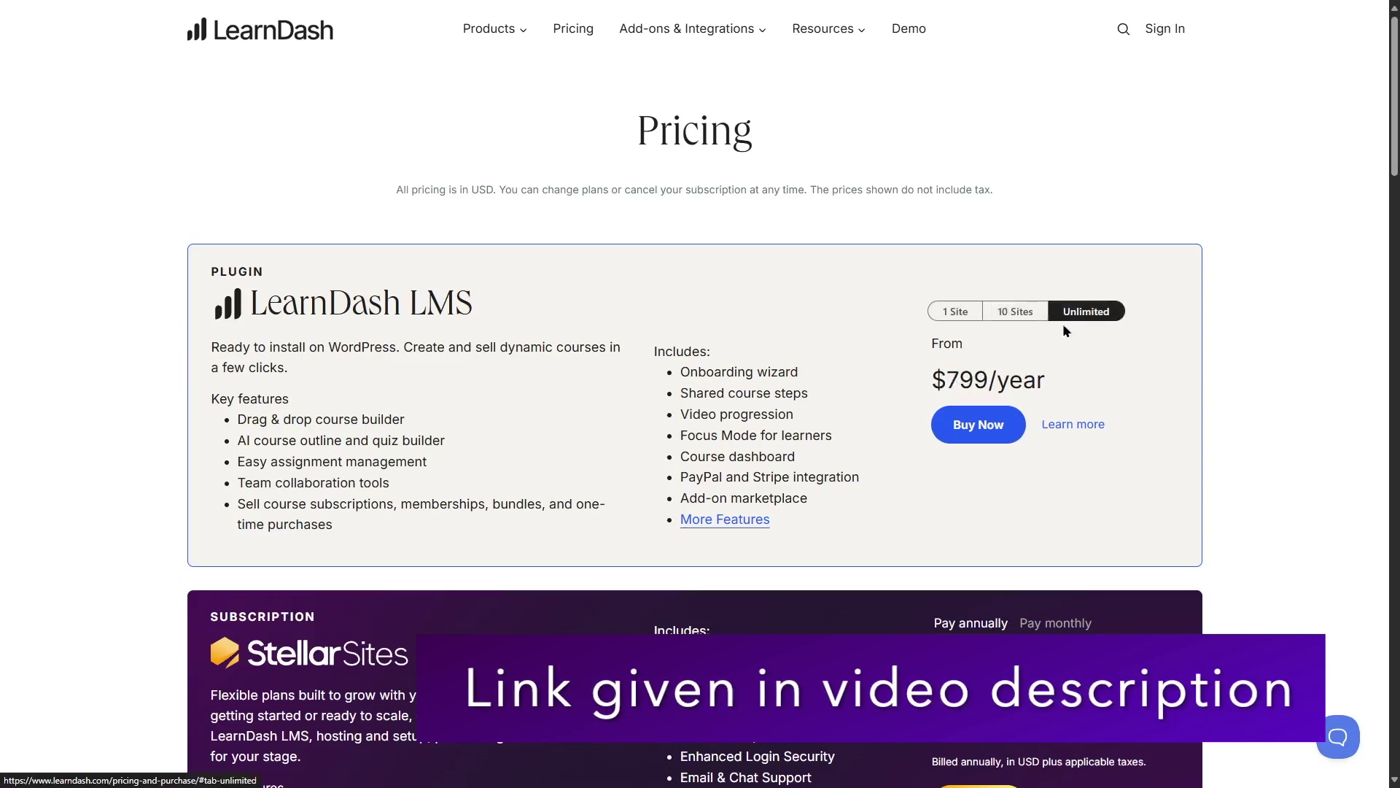
pyautogui.click(956, 311)
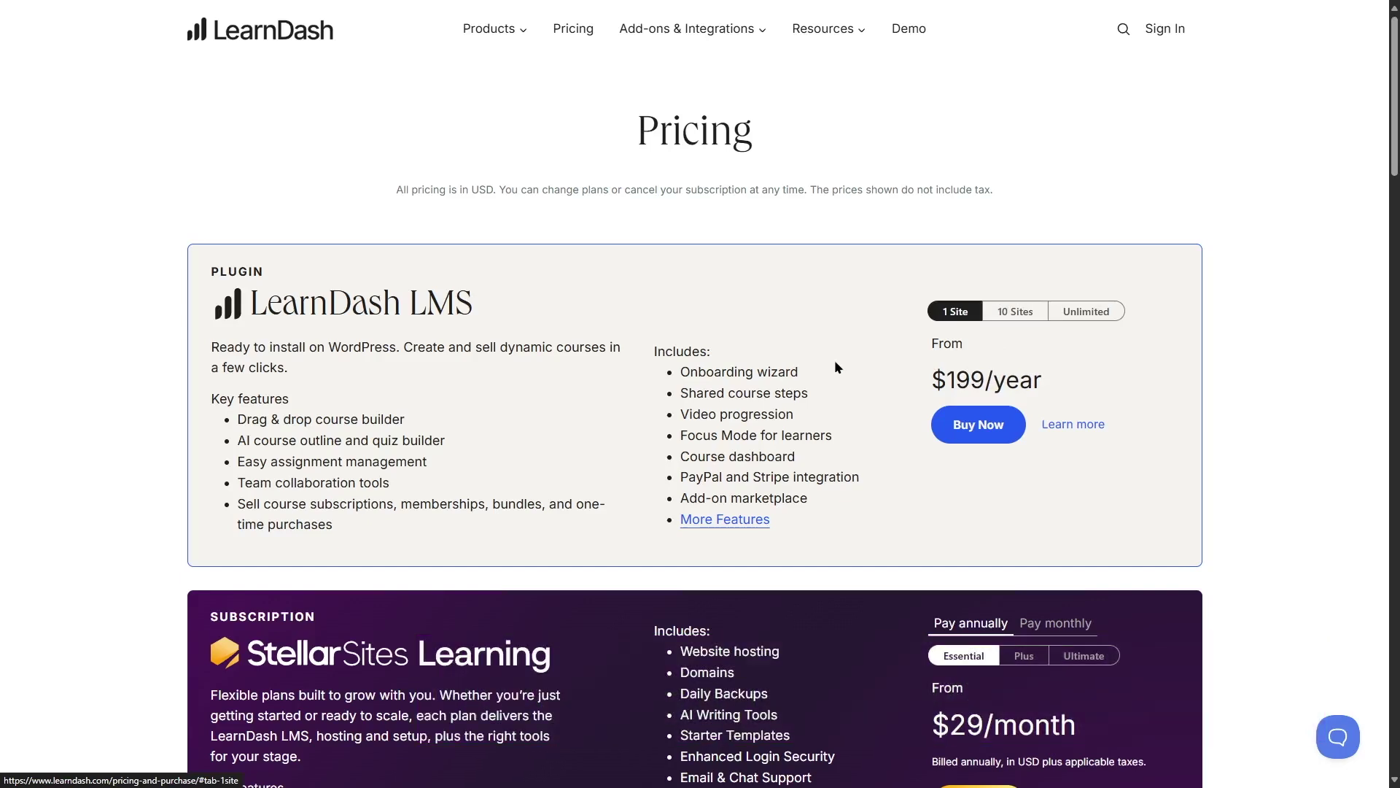
pyautogui.click(1015, 312)
pyautogui.click(1073, 313)
pyautogui.click(955, 311)
# Step: Examine the prices of the LearnDash add-ons and the contents and prices of the bundled solutions
pyautogui.scroll(-10, 803, 330)
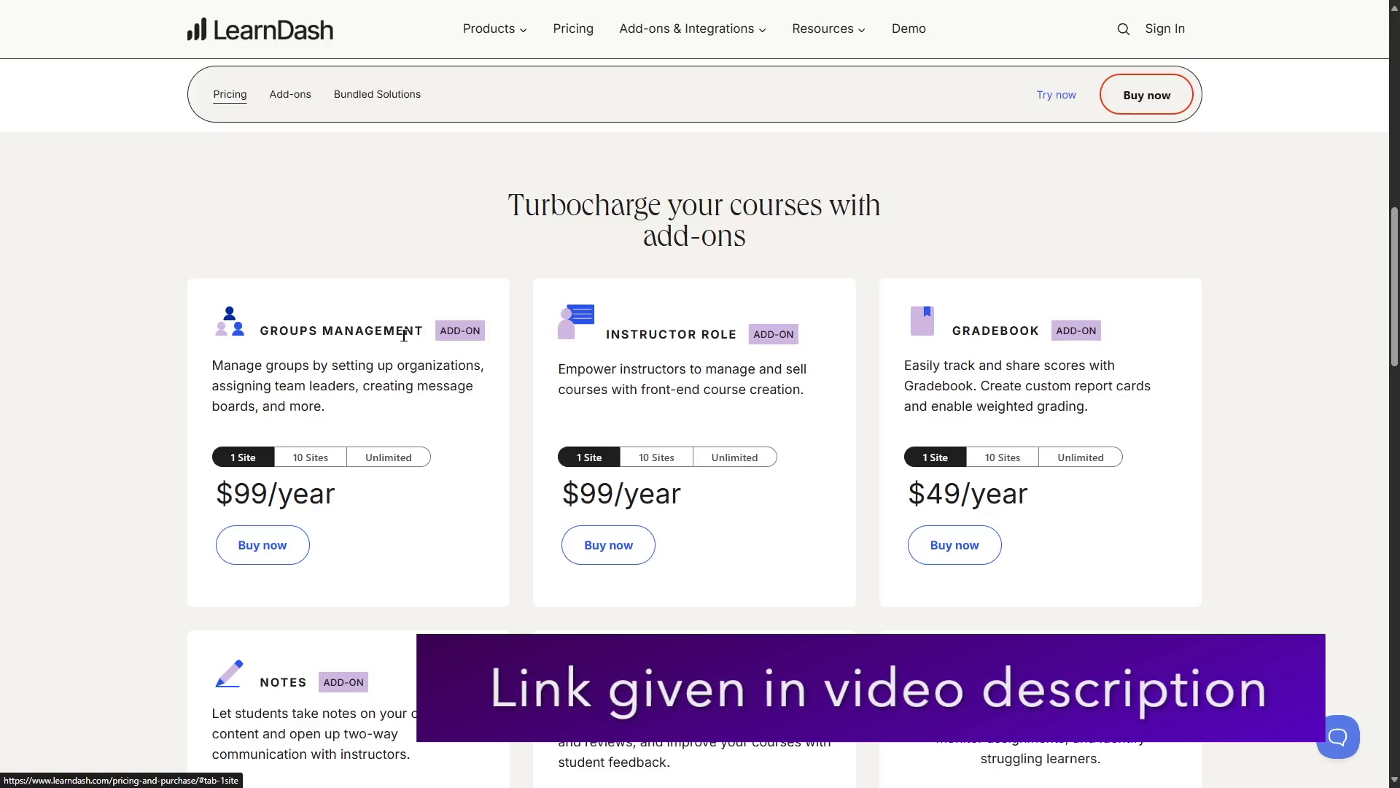
pyautogui.scroll(-2, 928, 356)
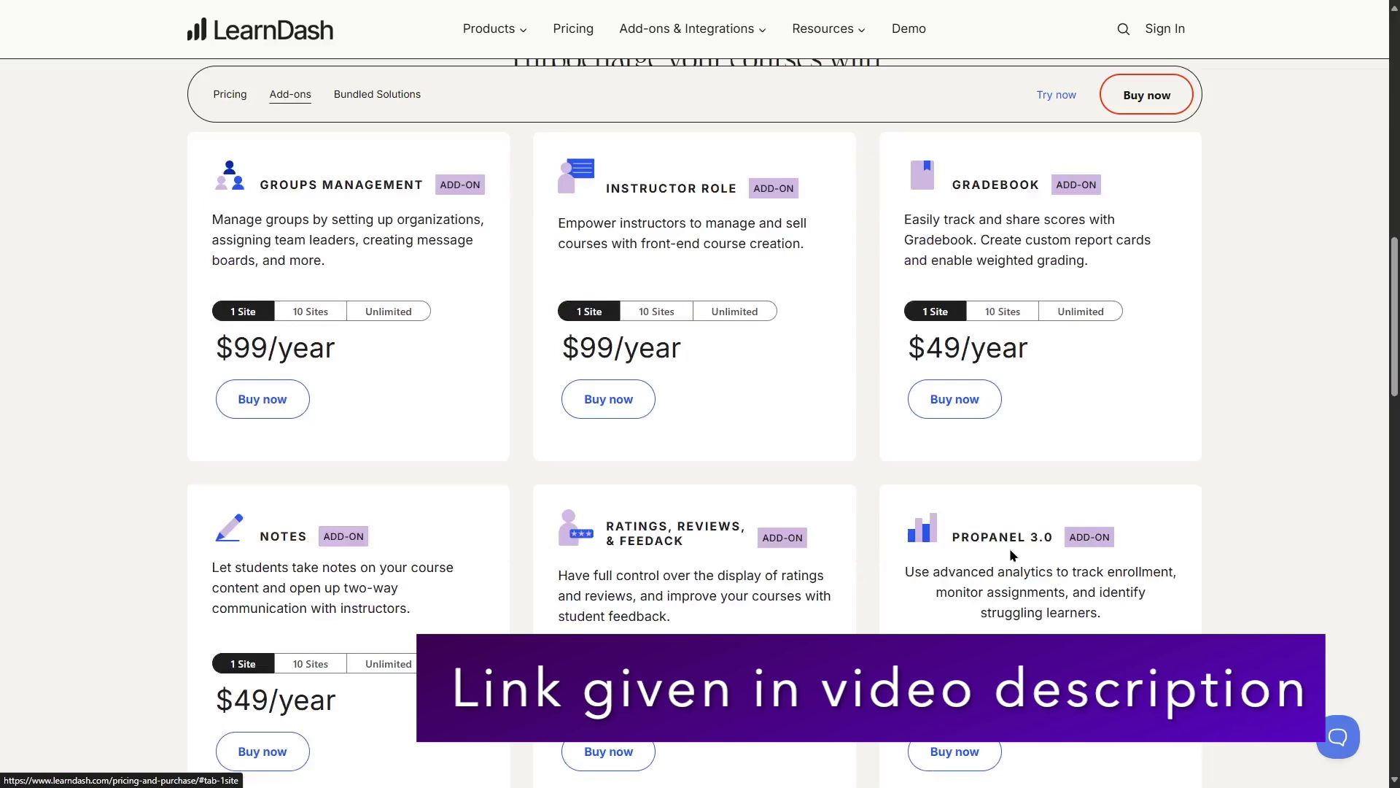
pyautogui.scroll(-4, 603, 460)
pyautogui.scroll(7, 186, 345)
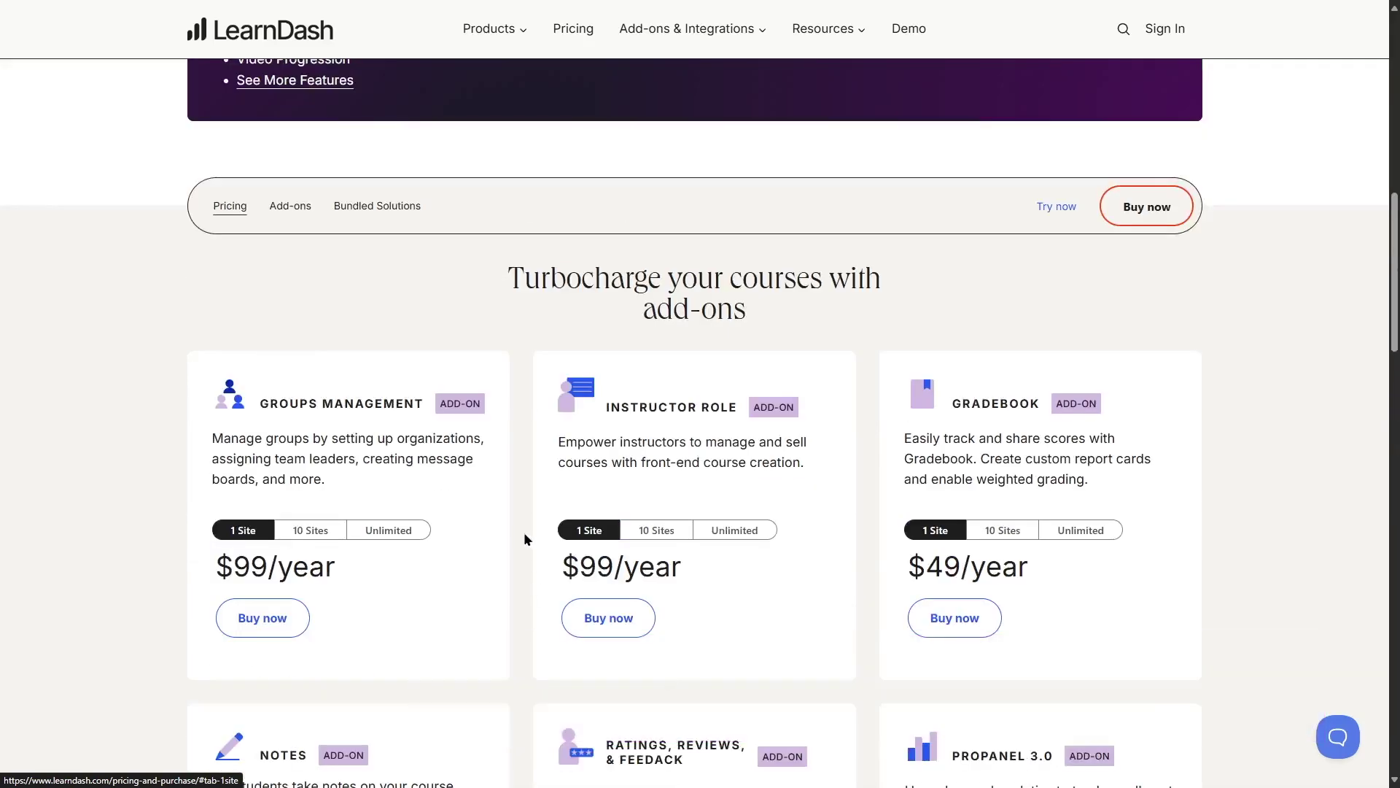
pyautogui.scroll(-7, 523, 531)
pyautogui.scroll(-6, 522, 519)
pyautogui.scroll(10, 522, 518)
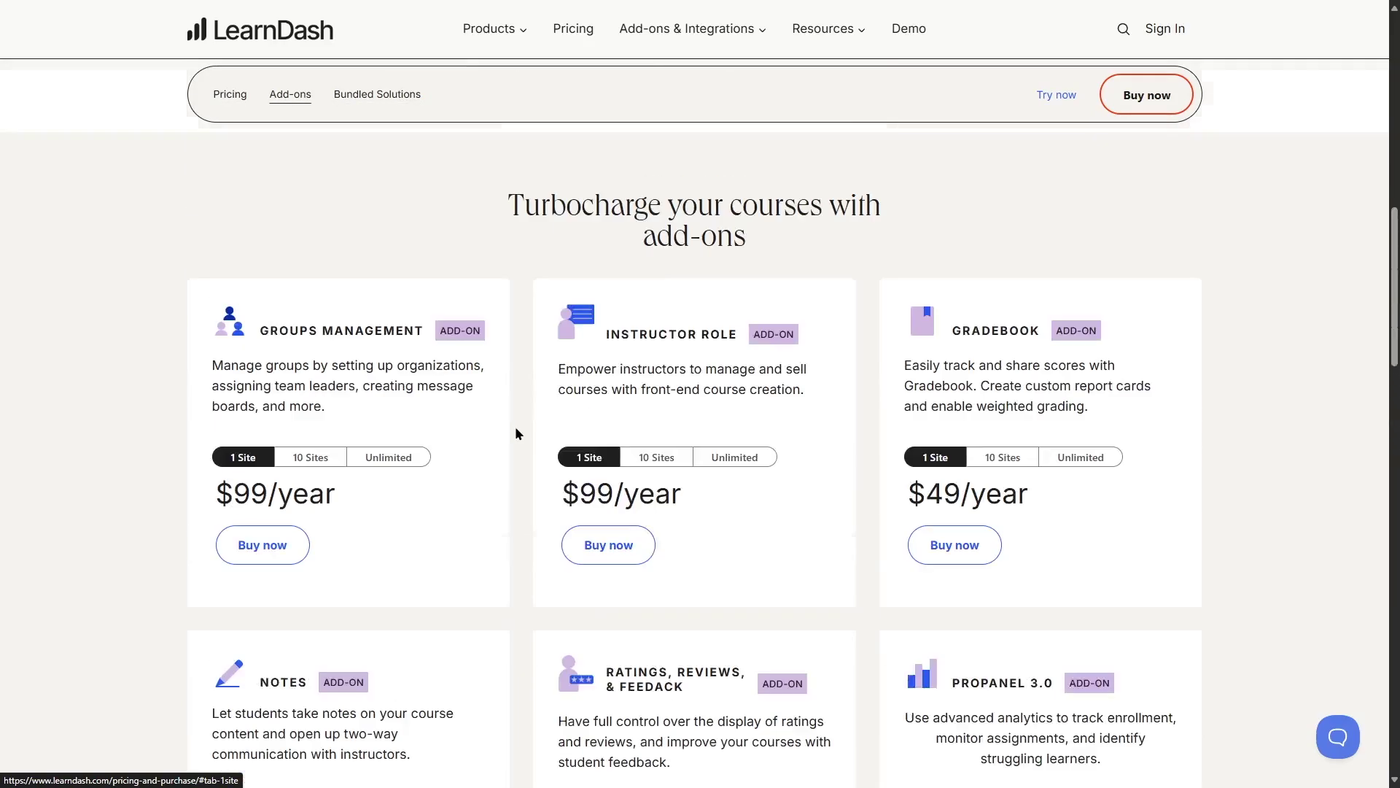
pyautogui.scroll(5, 668, 477)
pyautogui.scroll(-14, 668, 472)
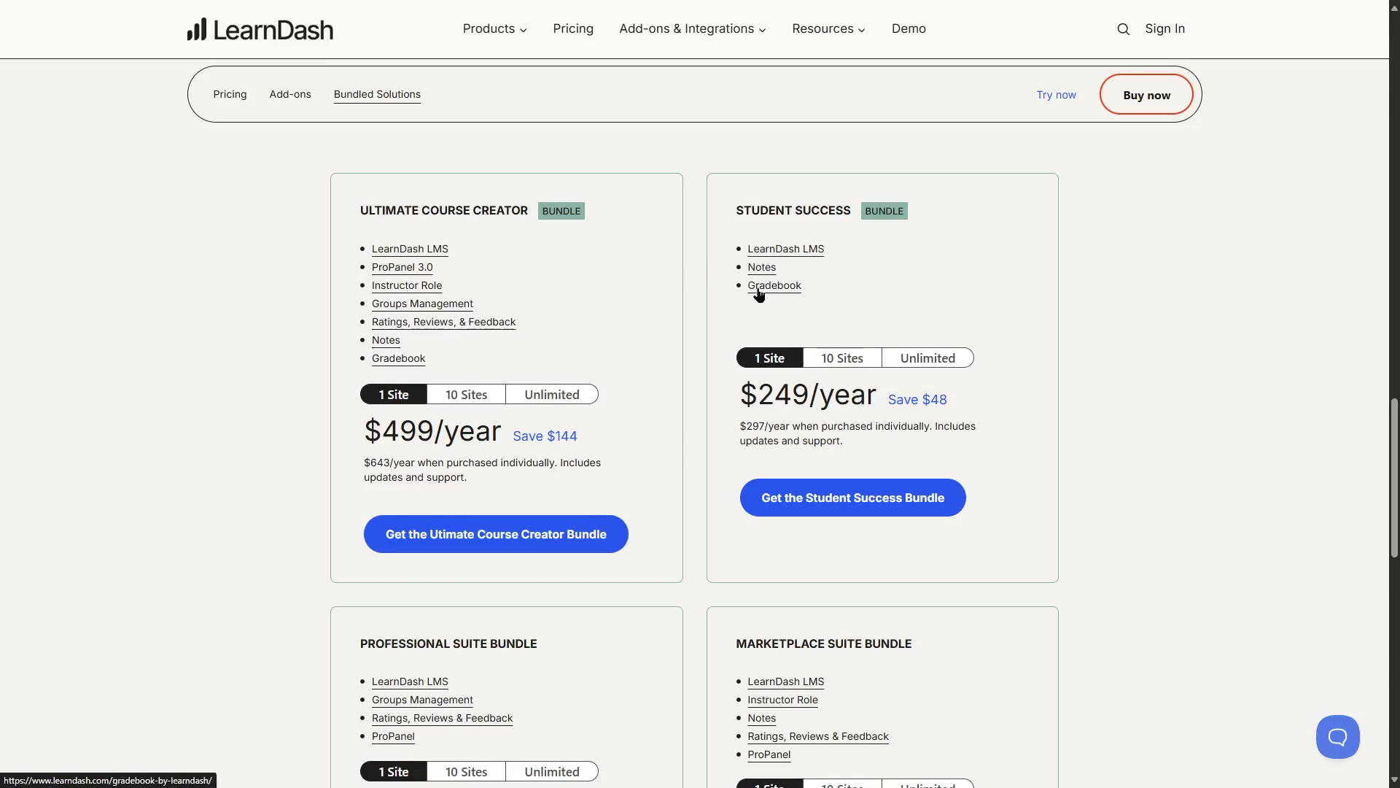
pyautogui.scroll(-3, 758, 296)
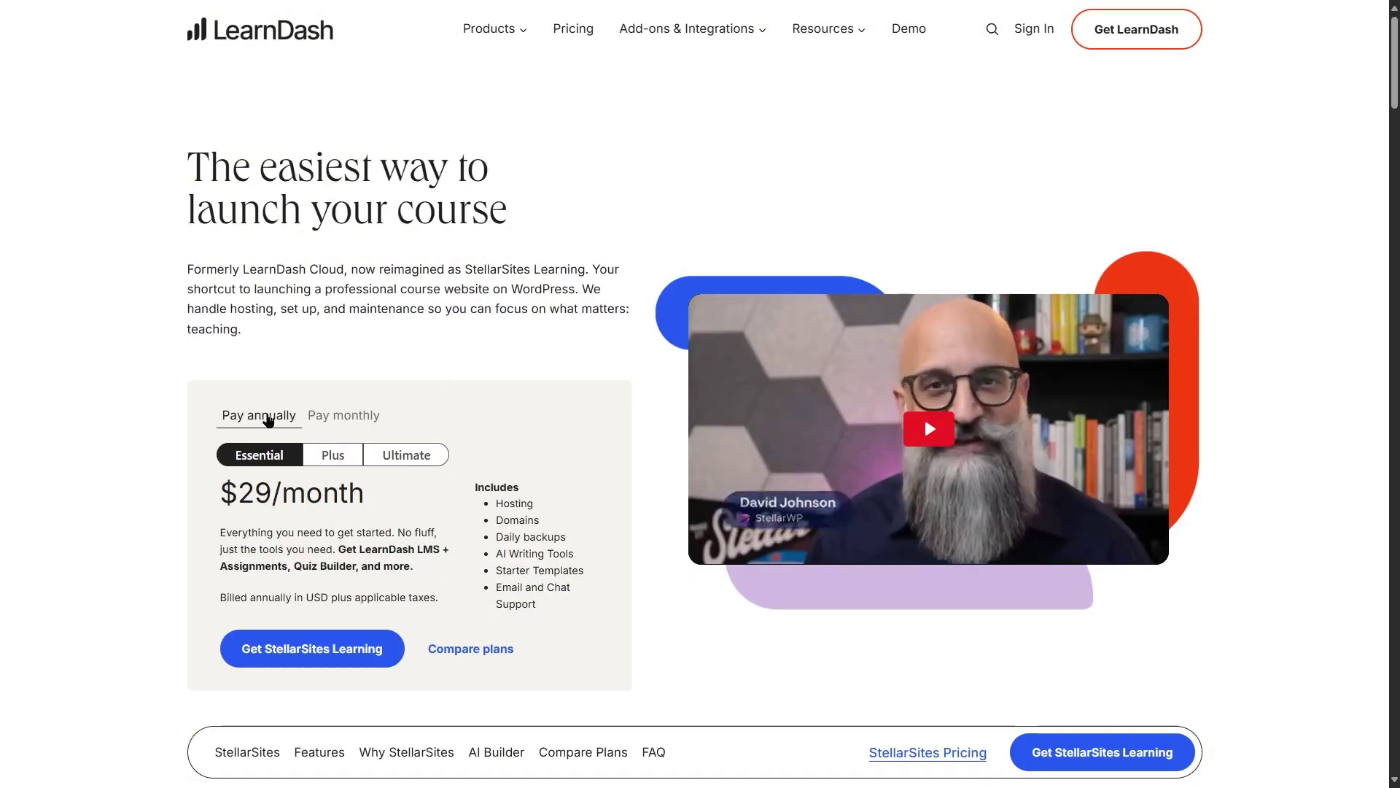
# Step: Compare StellarSites Learning's annual and monthly billing and its Essential, Plus and Ultimate plan prices
pyautogui.click(347, 425)
pyautogui.click(264, 418)
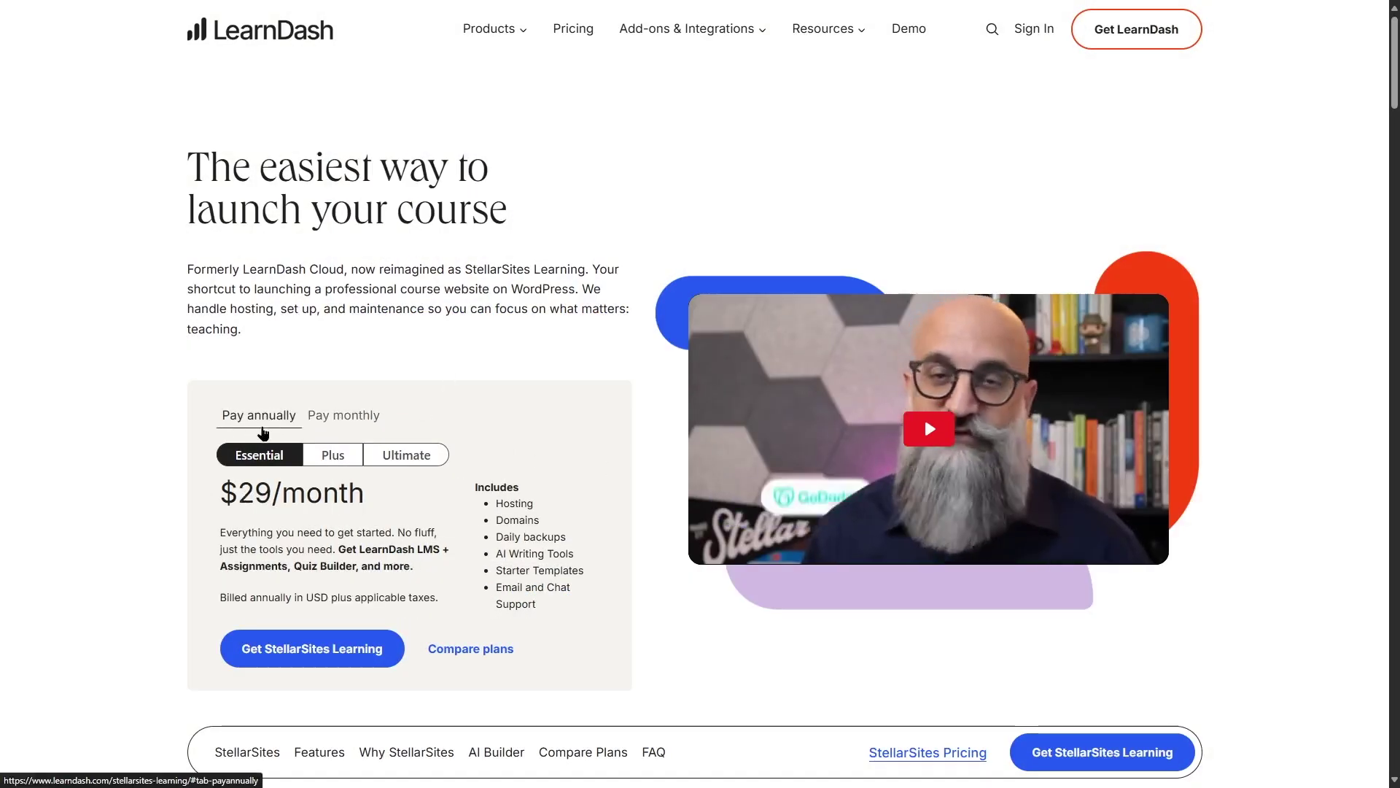
pyautogui.click(332, 455)
pyautogui.click(419, 455)
pyautogui.press('Left')
pyautogui.press('Left')
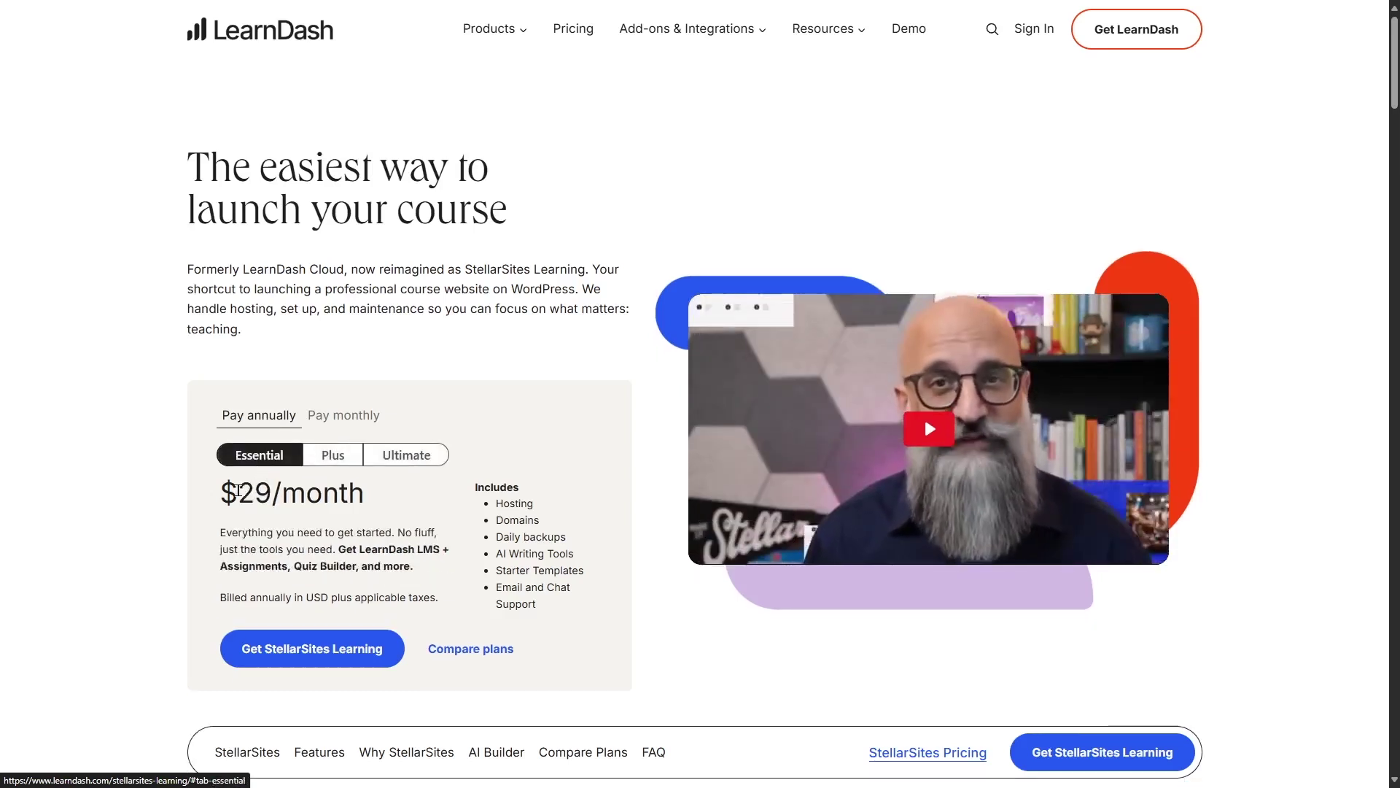
pyautogui.press('Right')
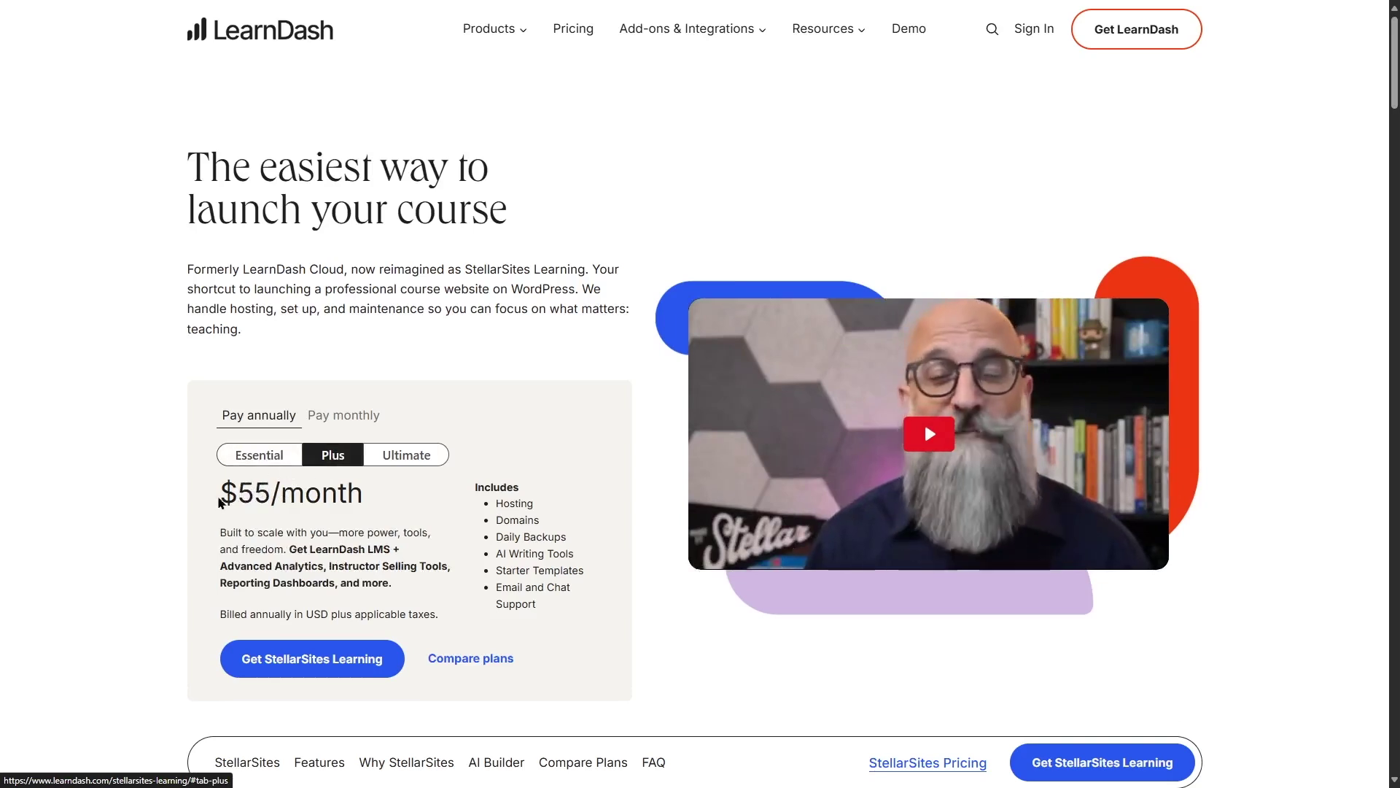
pyautogui.click(403, 455)
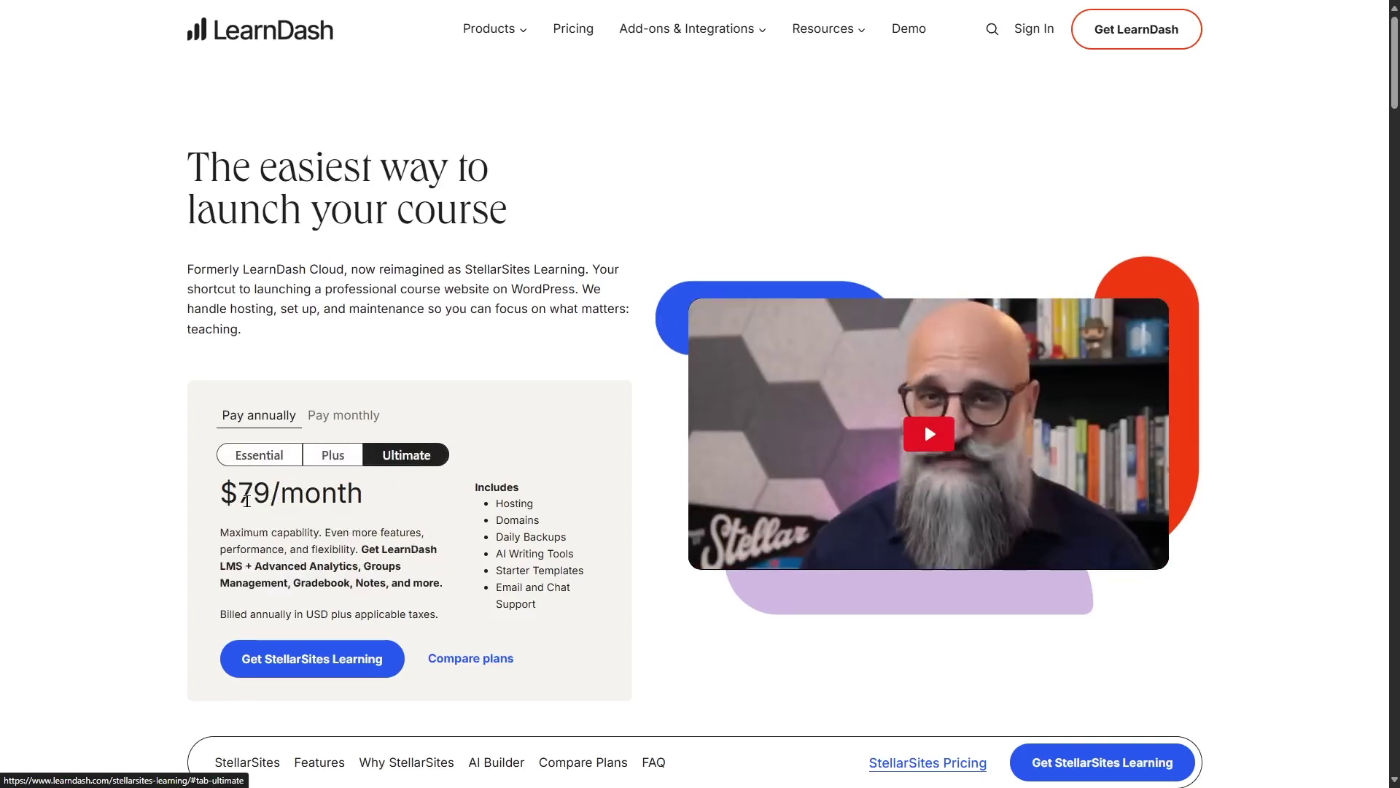